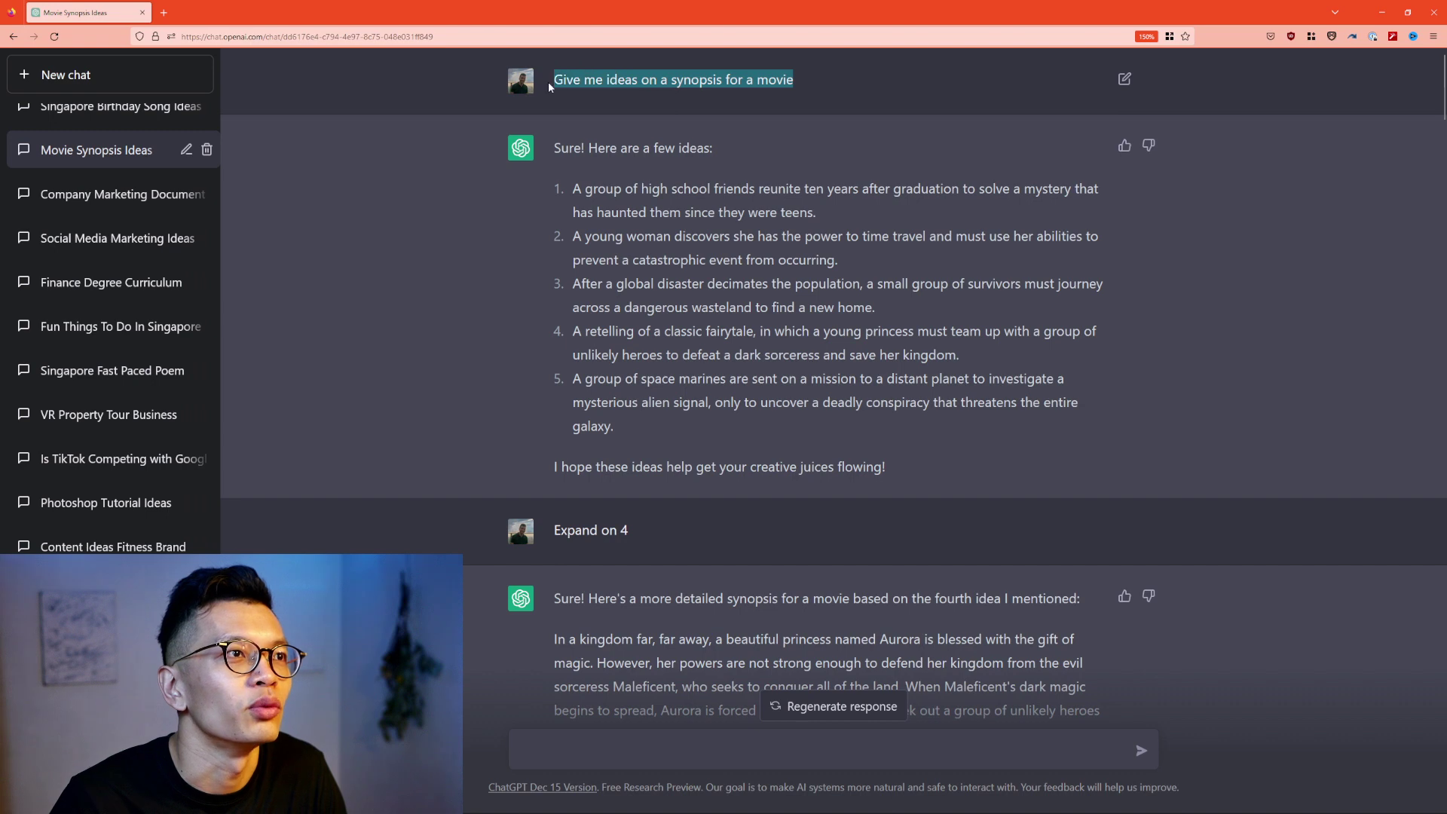
Step: Read through the numbered movie synopsis ideas given in reply to the first prompt
left_click(554, 190)
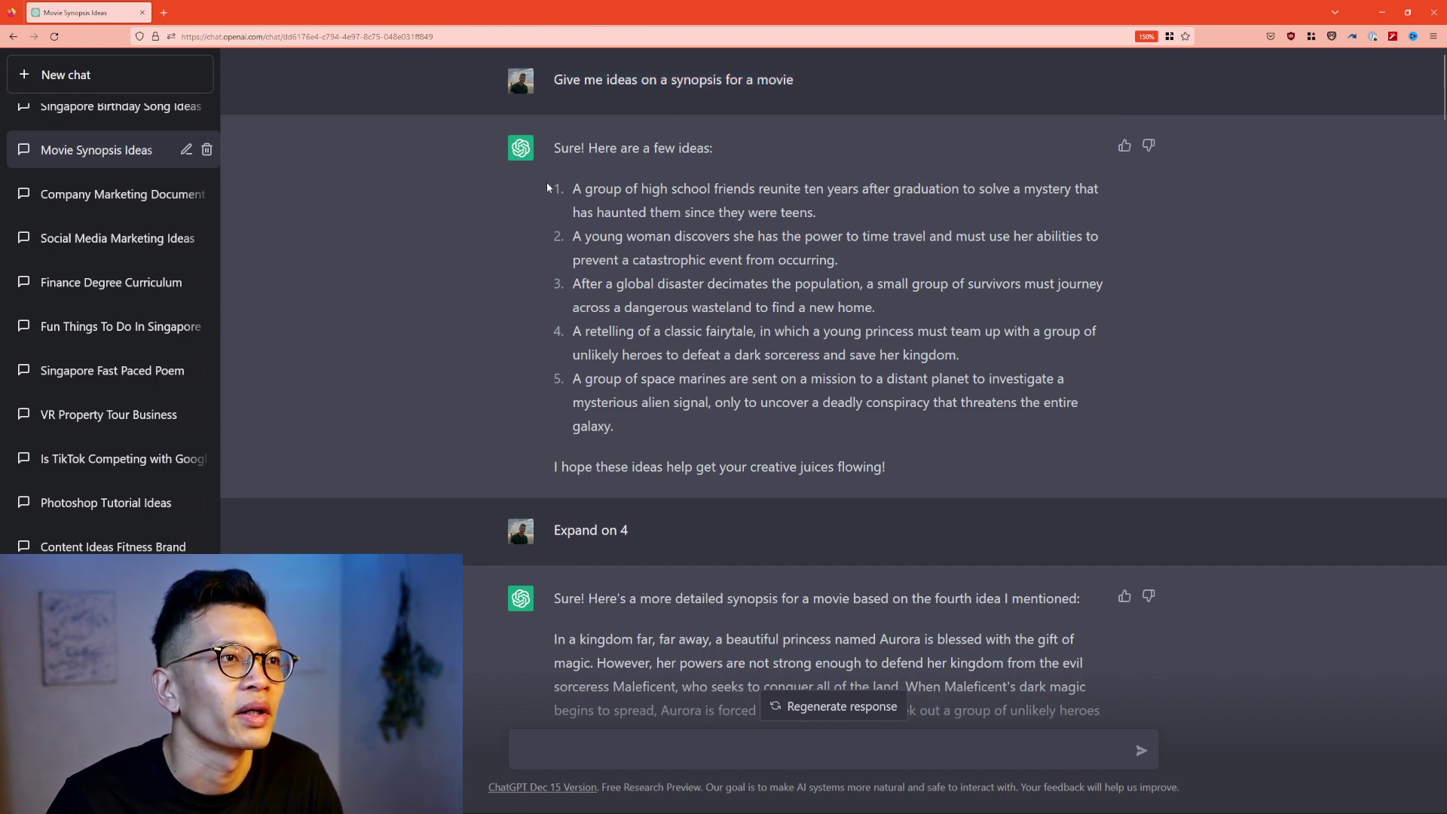
left_click_drag(545, 182, 668, 427)
left_click(688, 424)
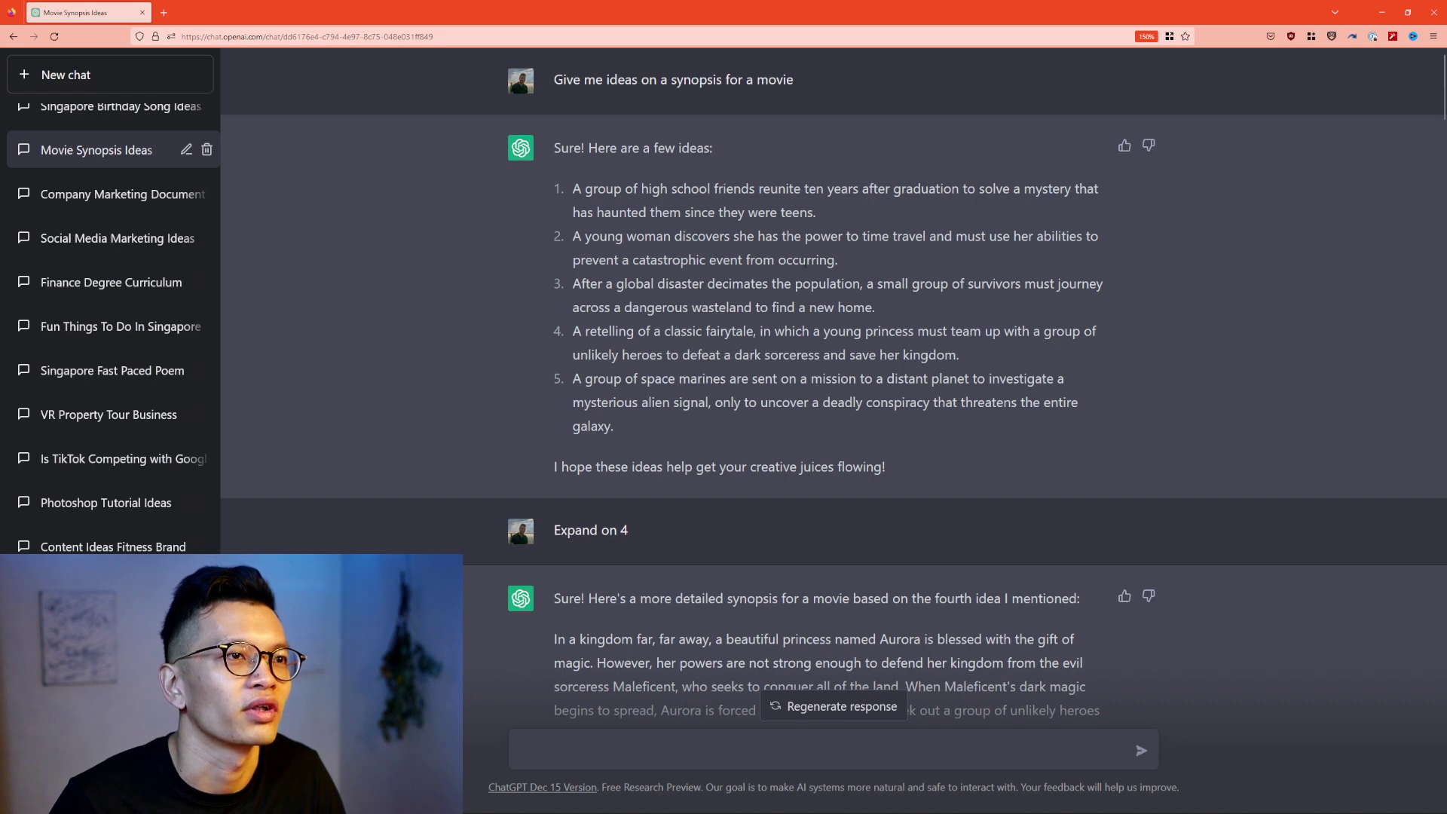
scroll(642, 331, "down", 2)
scroll(642, 332, "up", 2)
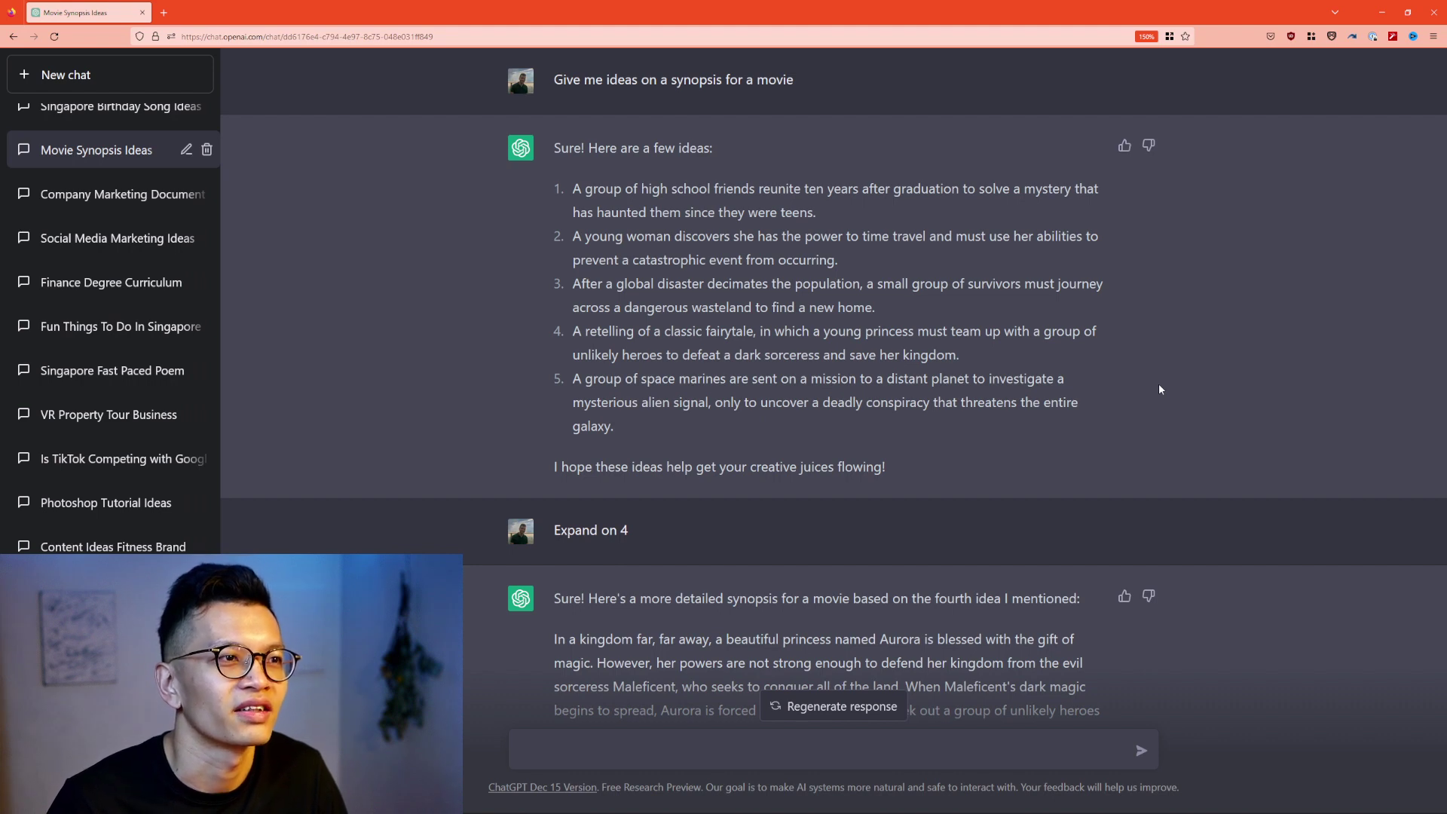
Step: Review the expanded synopsis of idea 4 and the backstories of the story's characters
scroll(1093, 361, "down", 5)
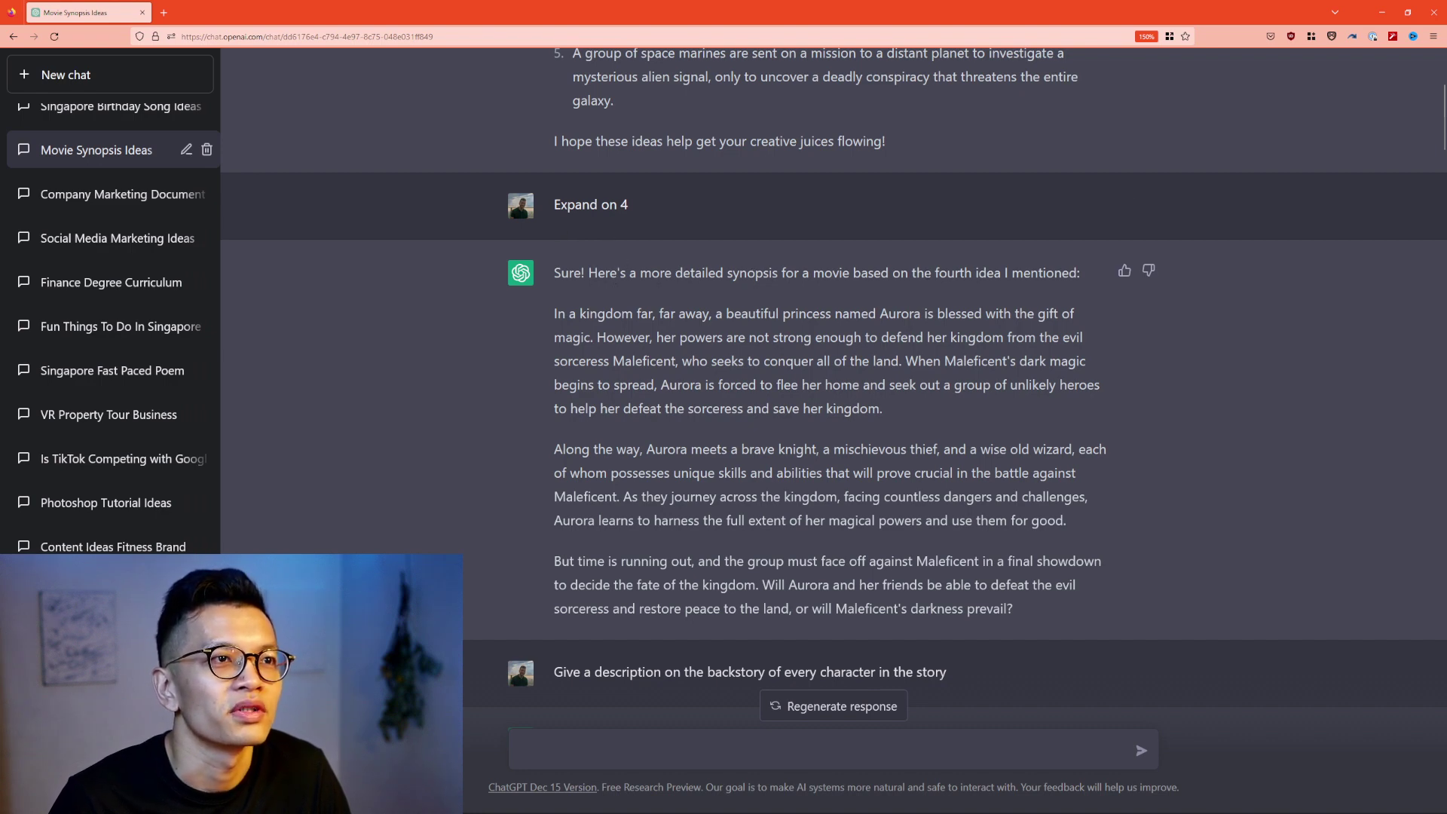
scroll(564, 218, "down", 2)
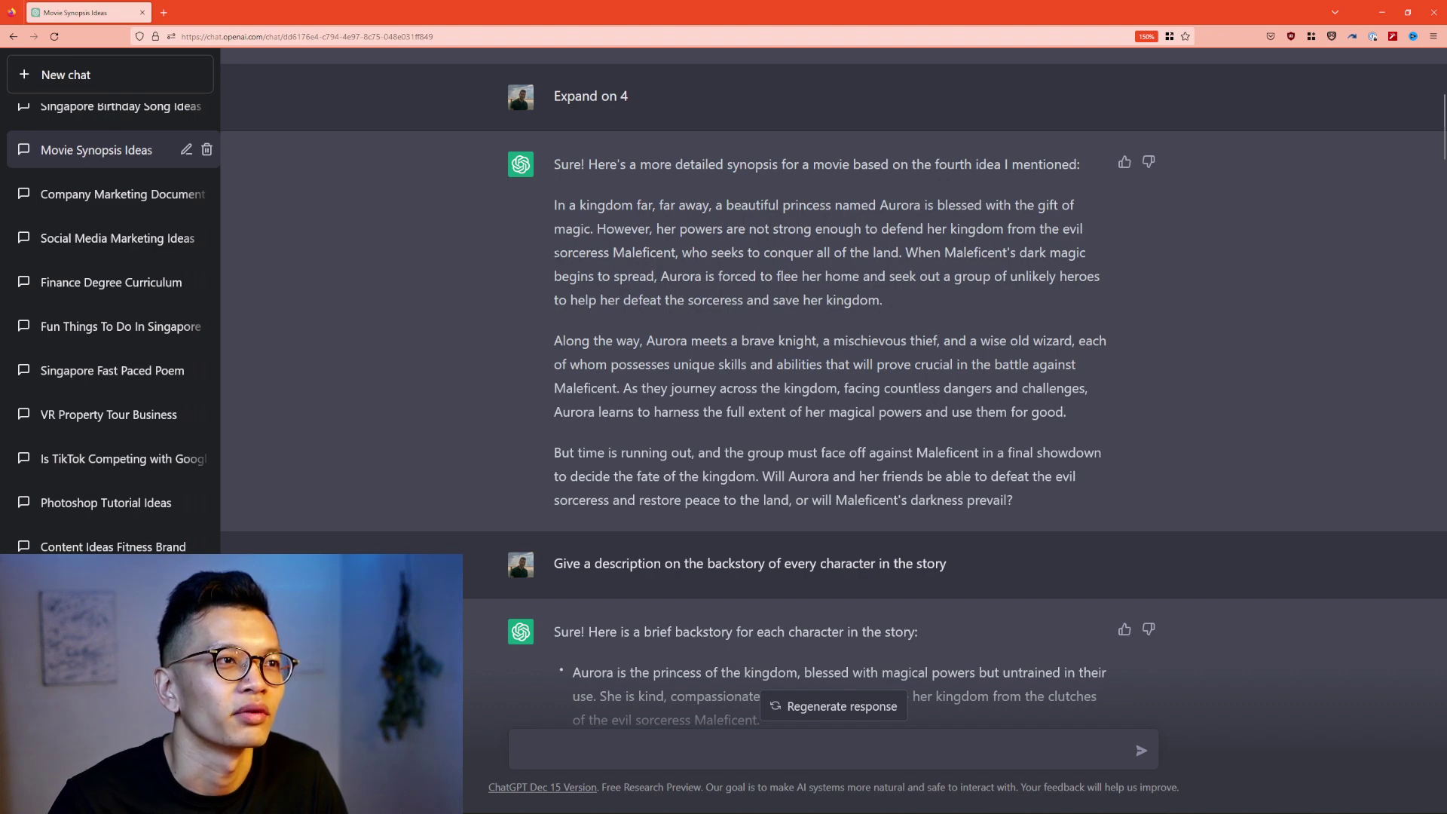
scroll(1012, 254, "down", 5)
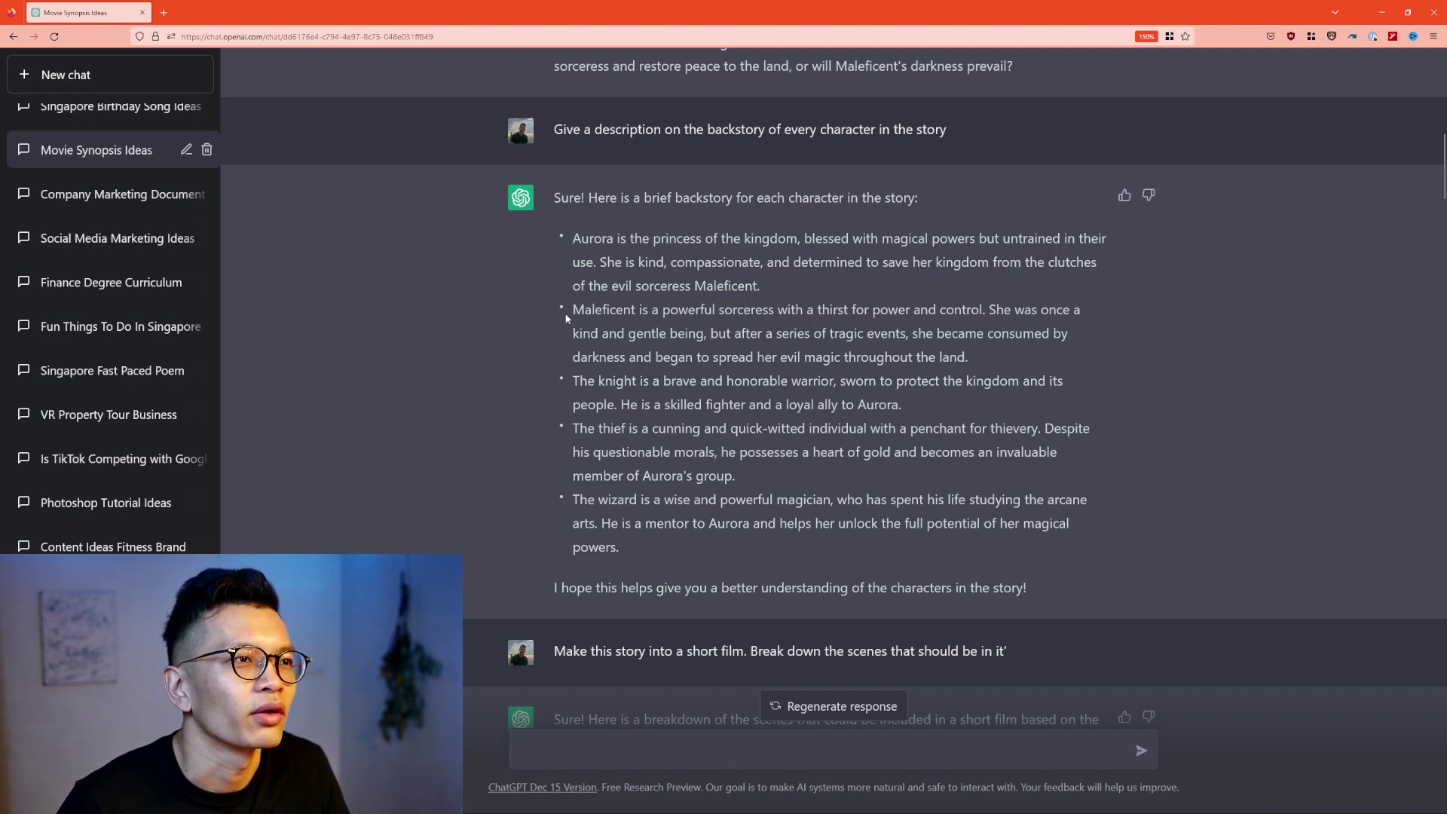
scroll(588, 241, "up", 5)
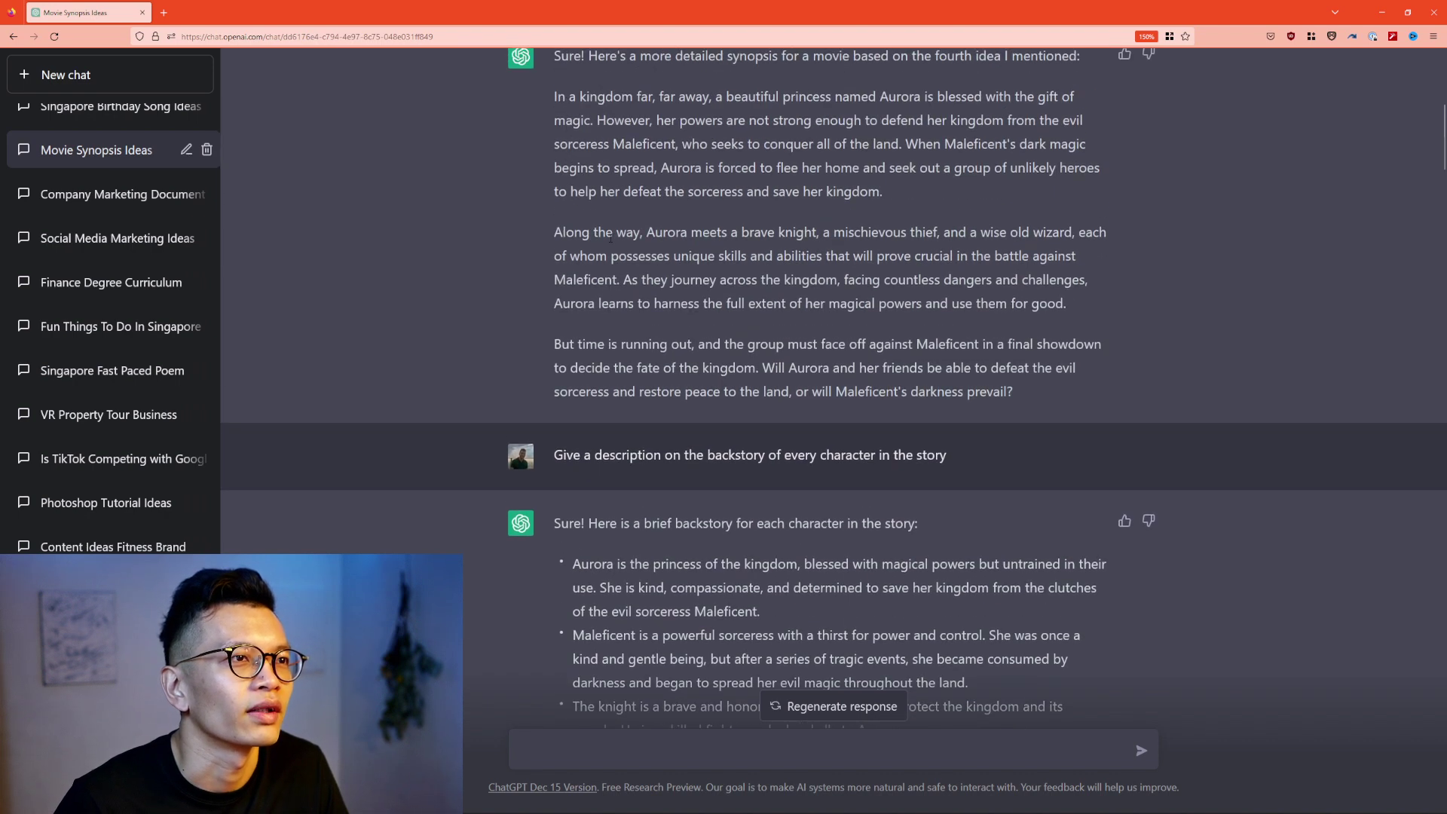
scroll(610, 238, "down", 5)
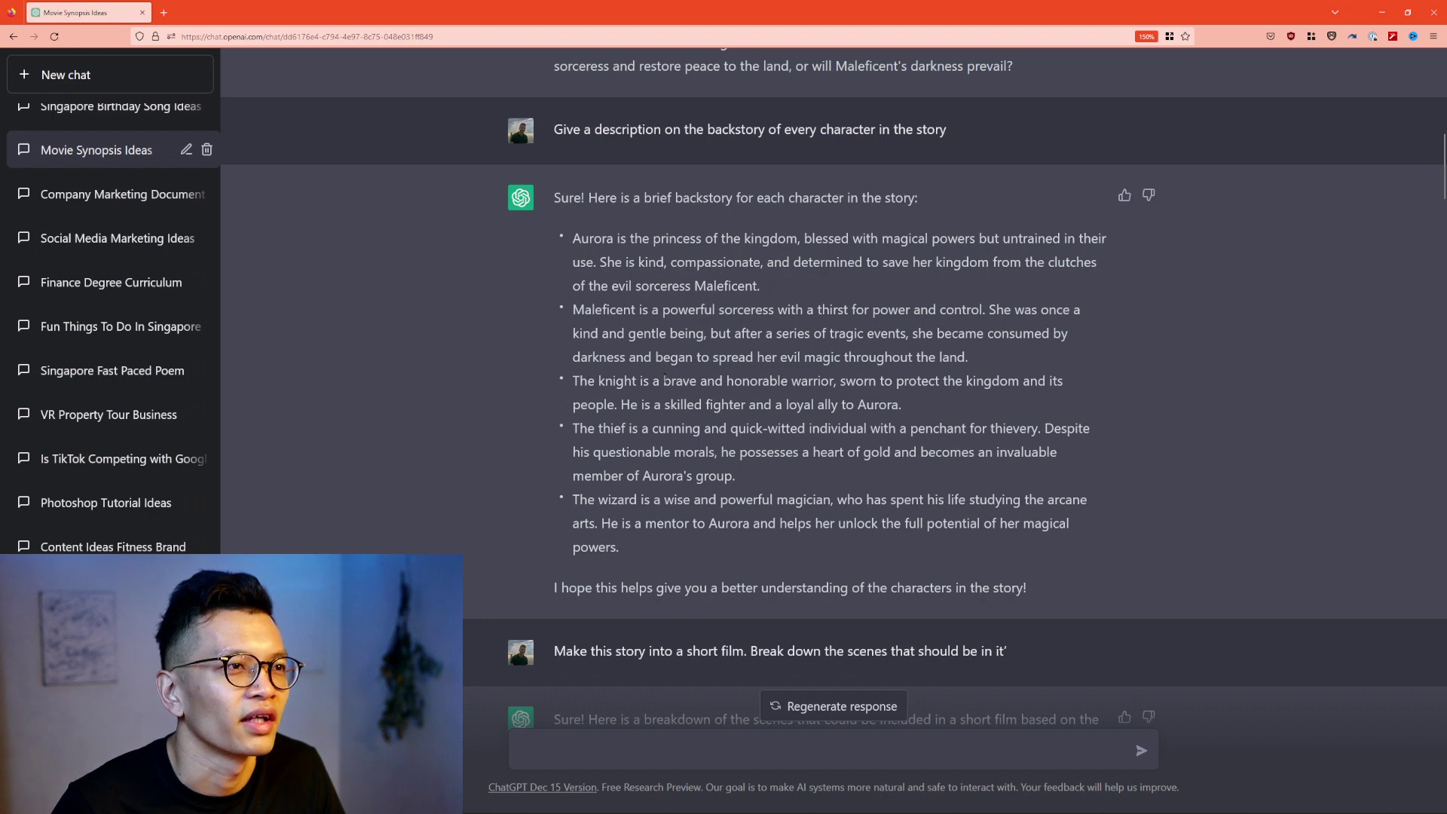
Step: Examine the short film scene list, the version with more conflict, and the scene breakdown for that expanded story
scroll(778, 265, "down", 6)
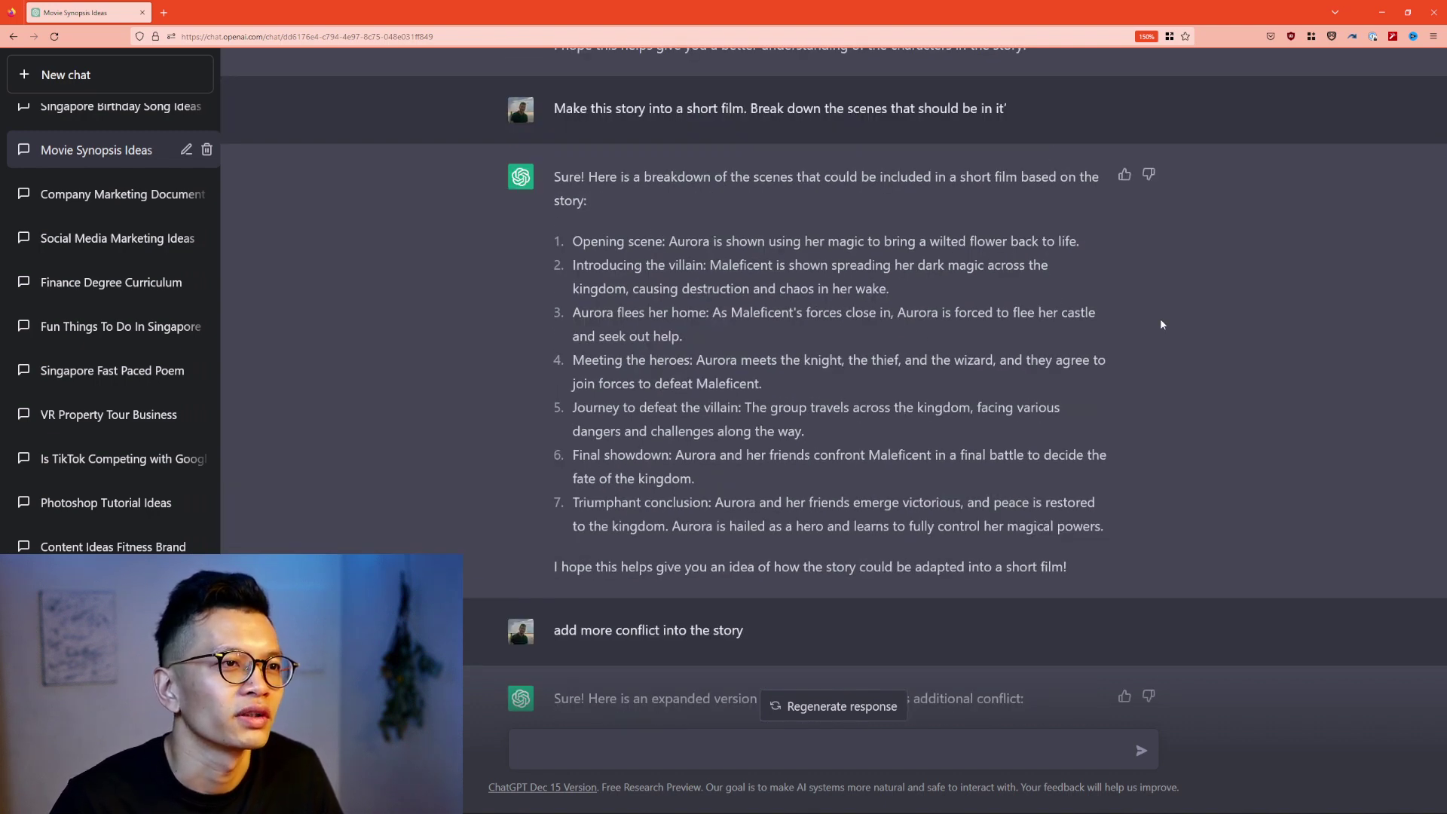
scroll(1161, 320, "down", 6)
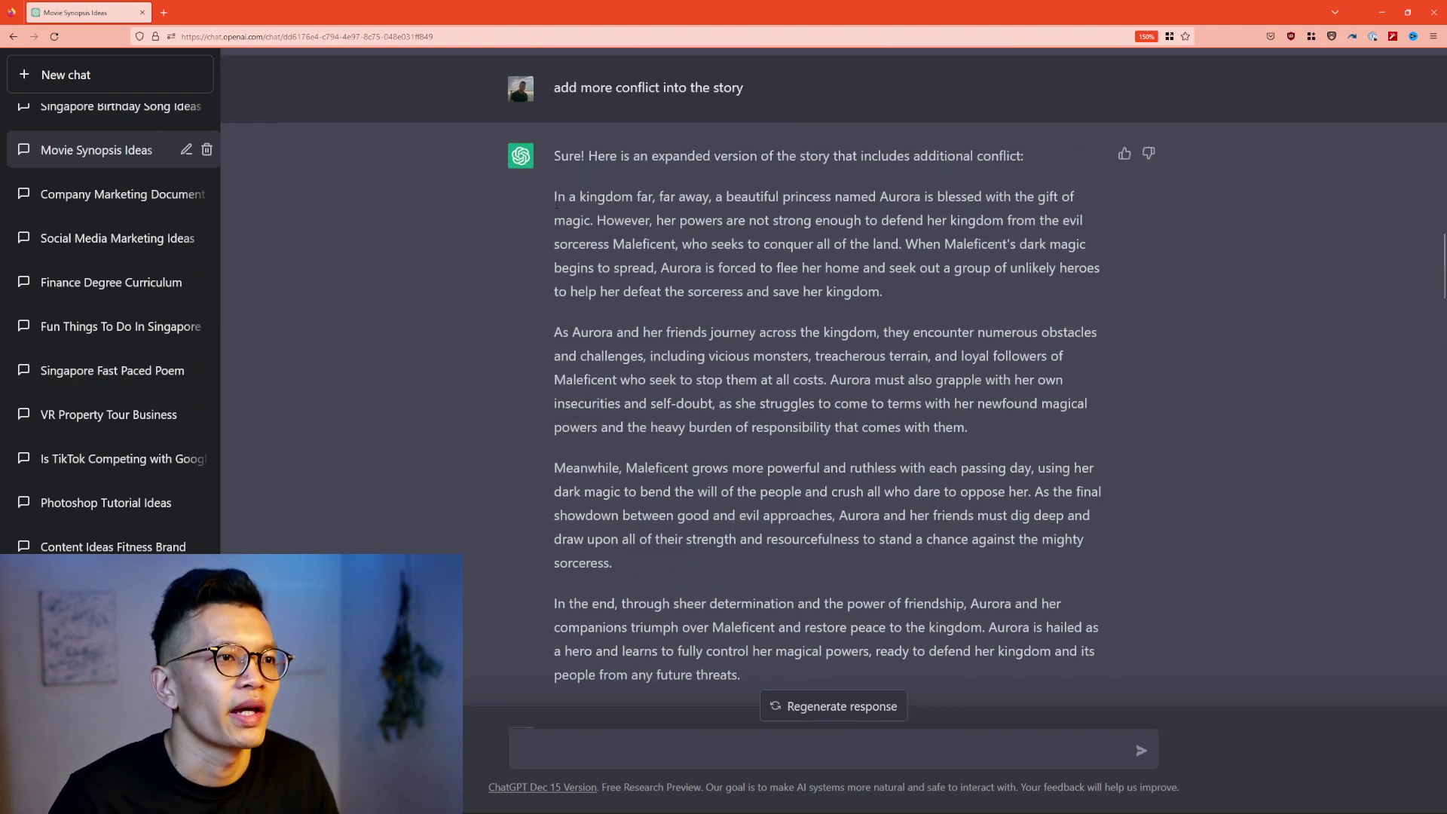
scroll(797, 347, "down", 10)
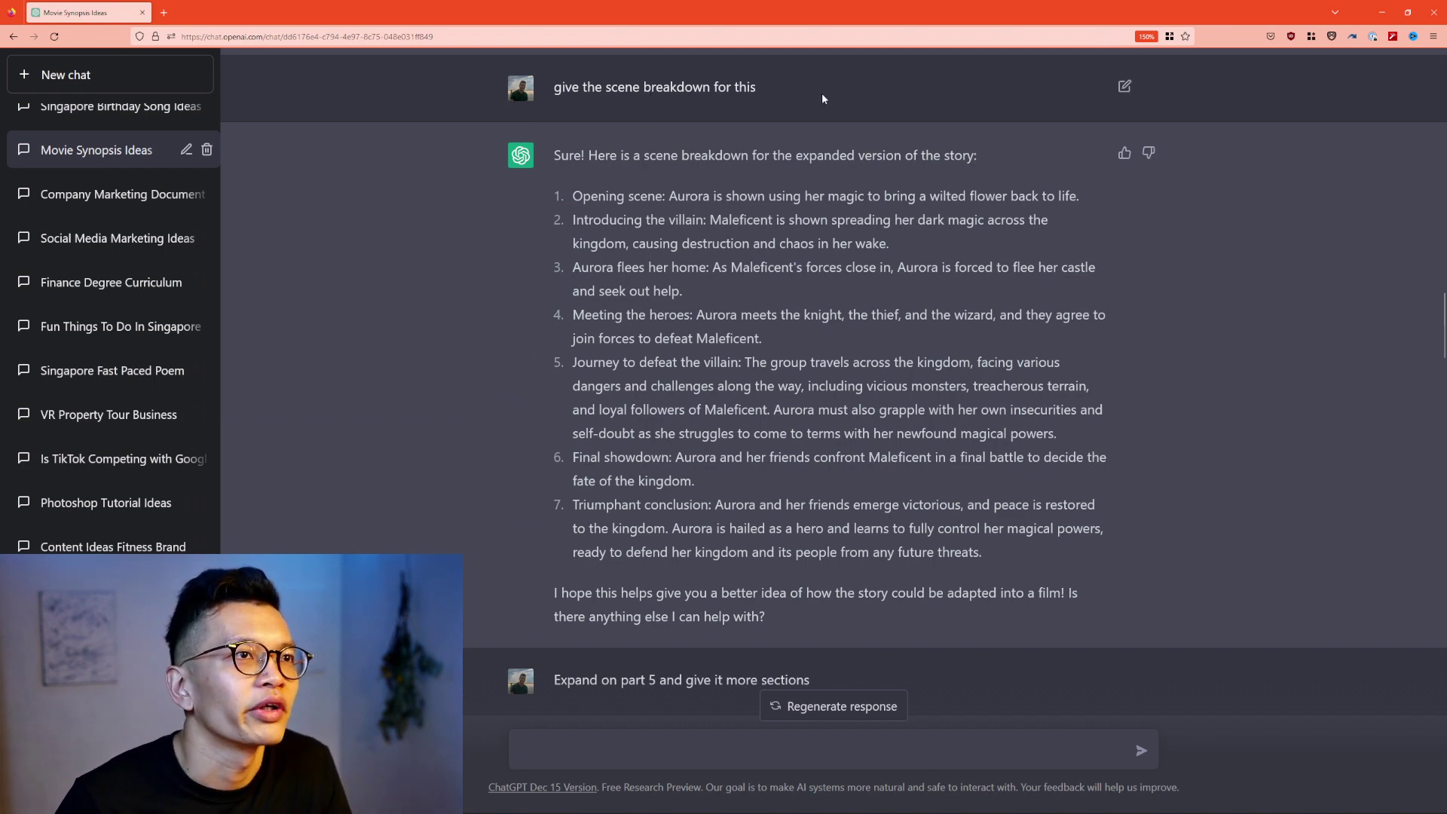
scroll(776, 226, "up", 1)
scroll(753, 301, "down", 1)
scroll(718, 390, "up", 1)
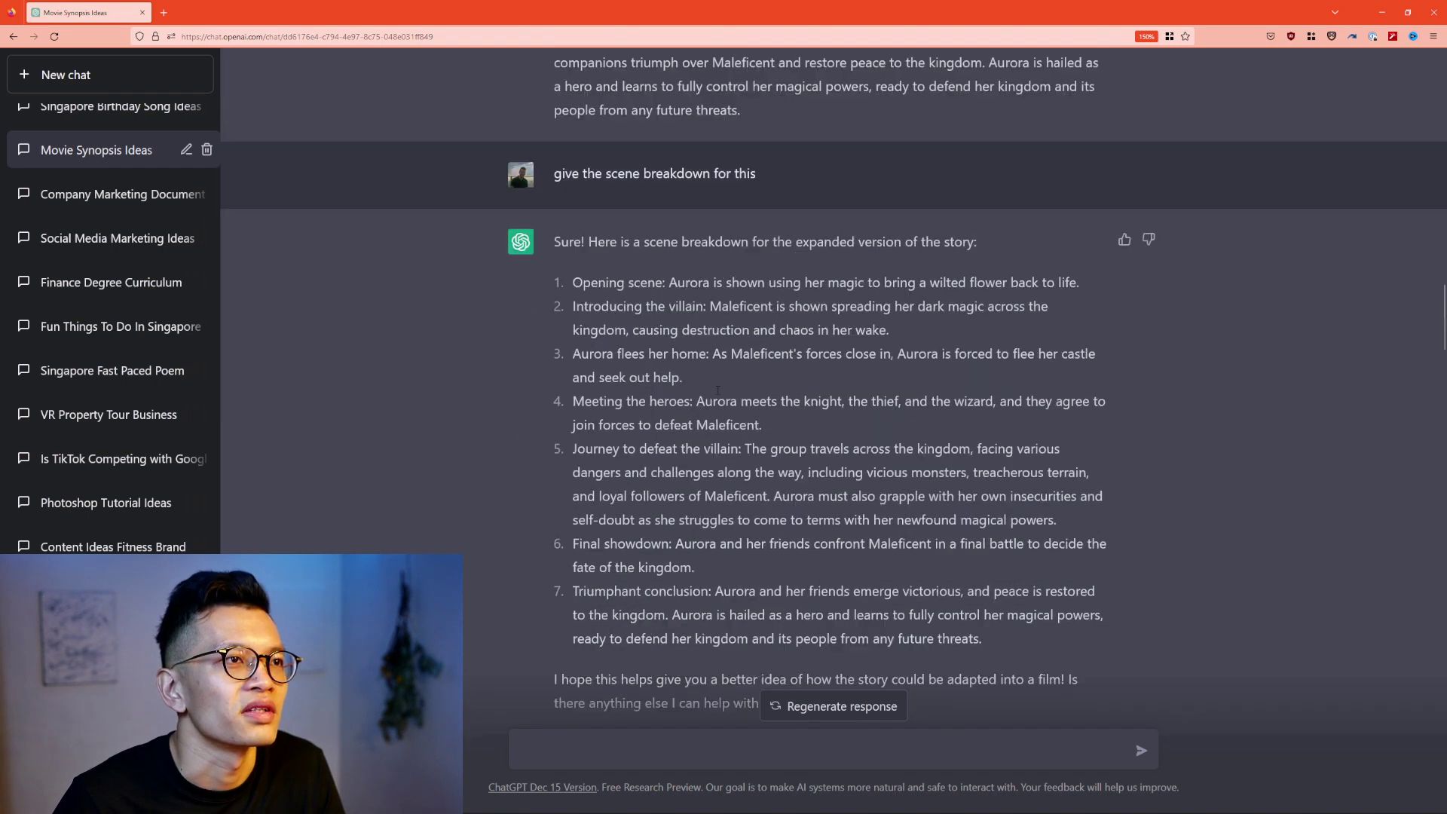
scroll(717, 390, "up", 5)
scroll(754, 331, "down", 4)
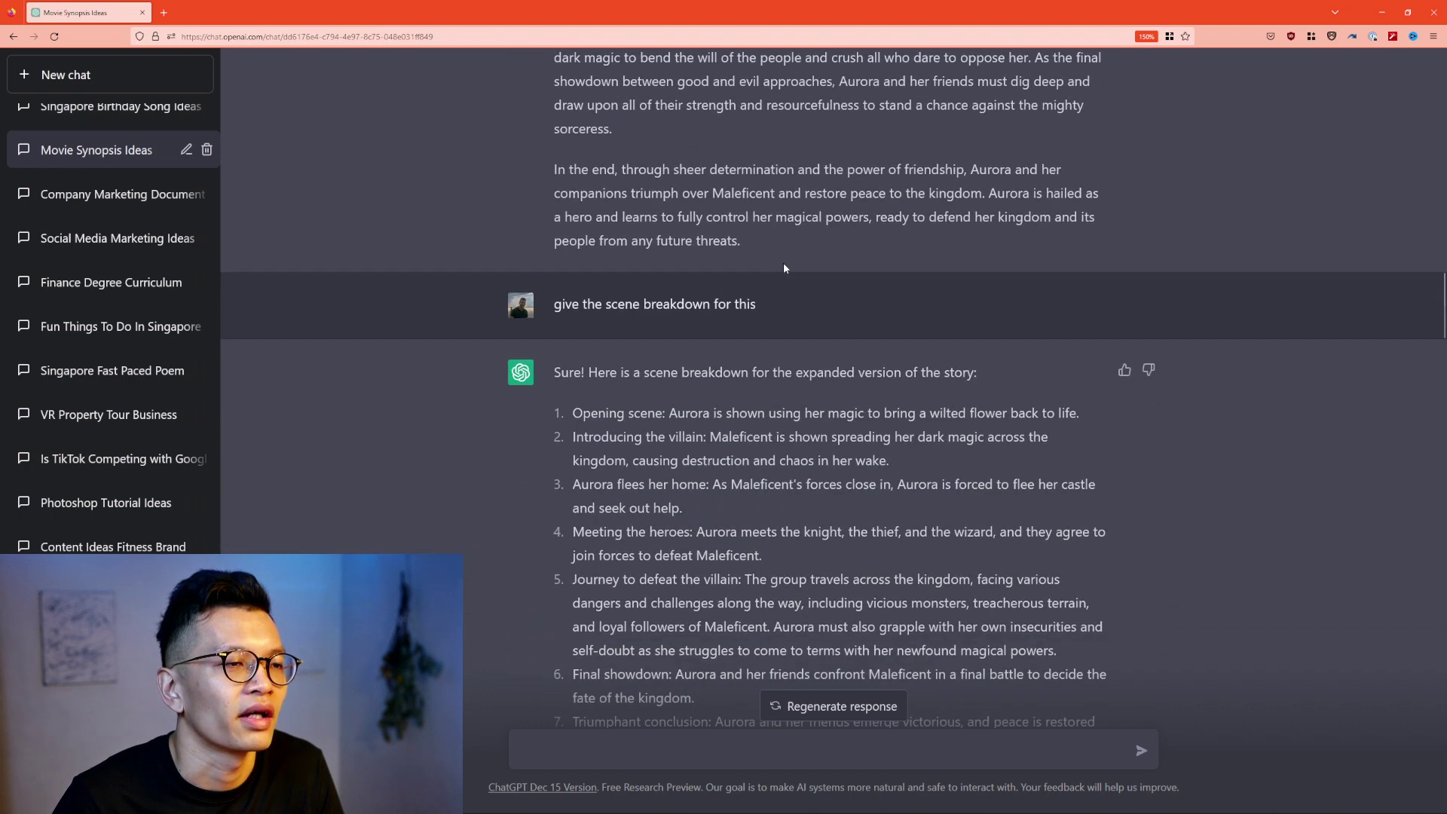
scroll(784, 266, "down", 3)
scroll(800, 345, "down", 3)
scroll(637, 196, "up", 2)
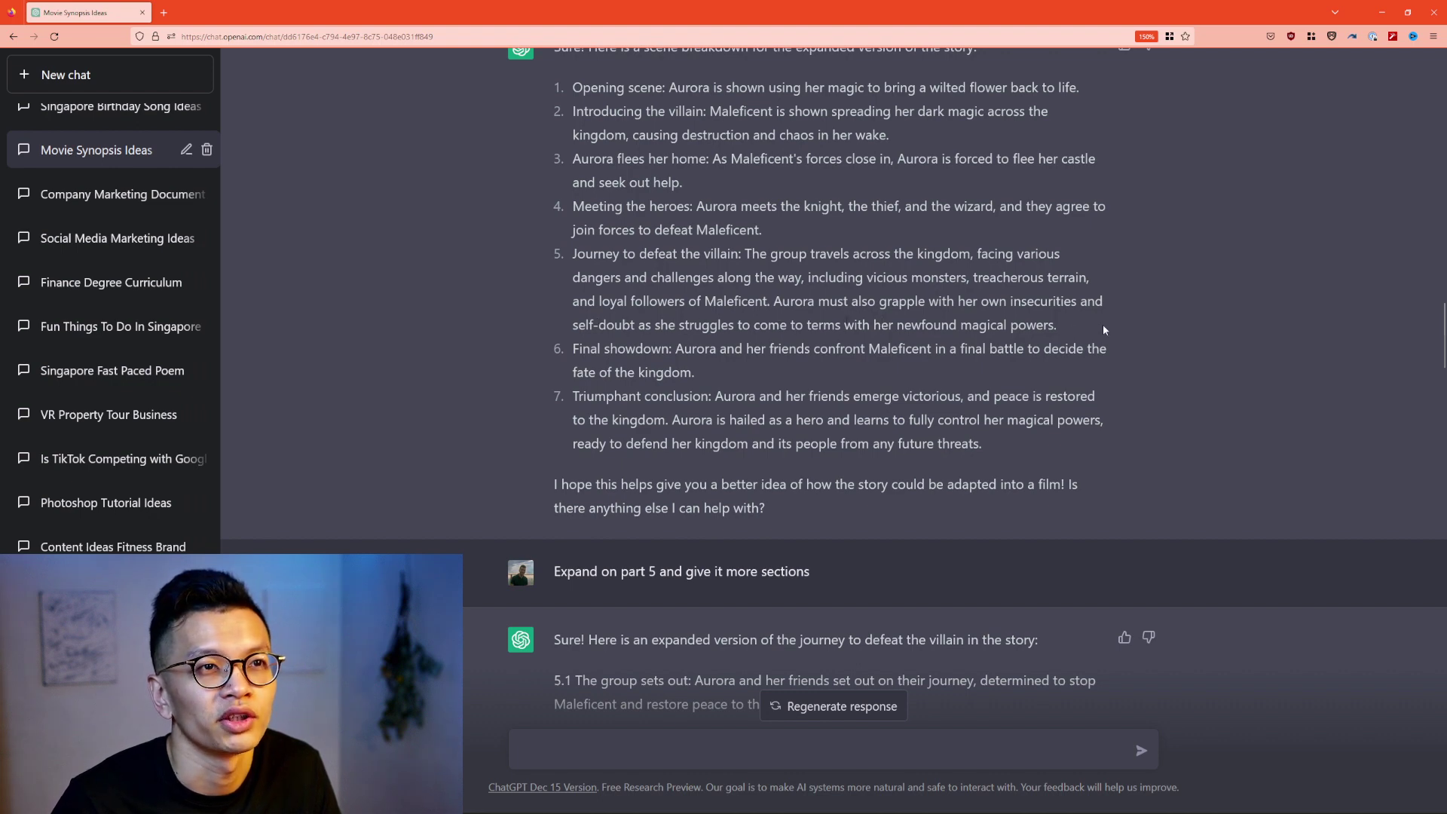
Step: Read the script written from the story through to its ending, highlighting the group's challenges and the final showdown
scroll(557, 260, "down", 5)
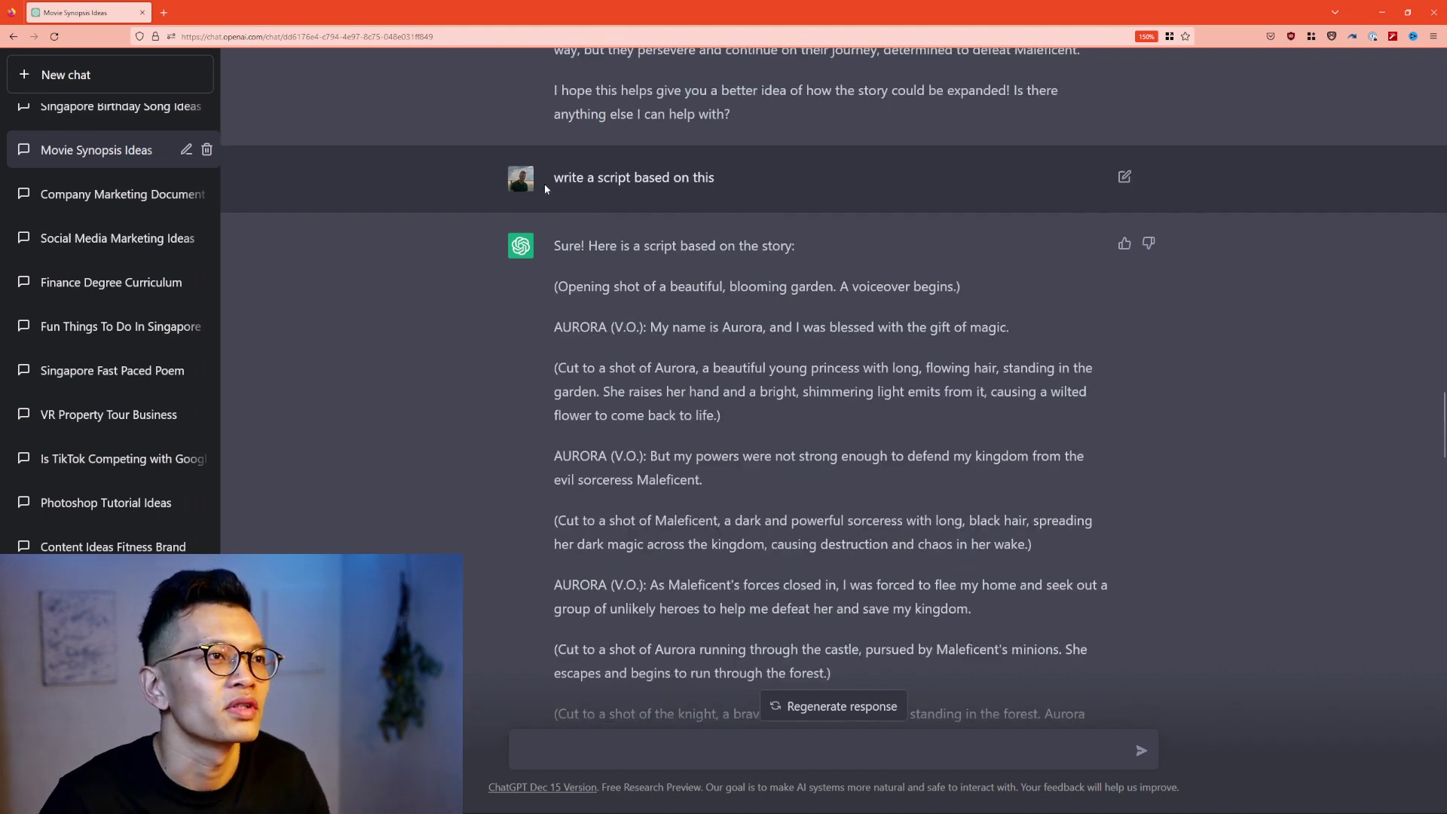
scroll(505, 179, "down", 2)
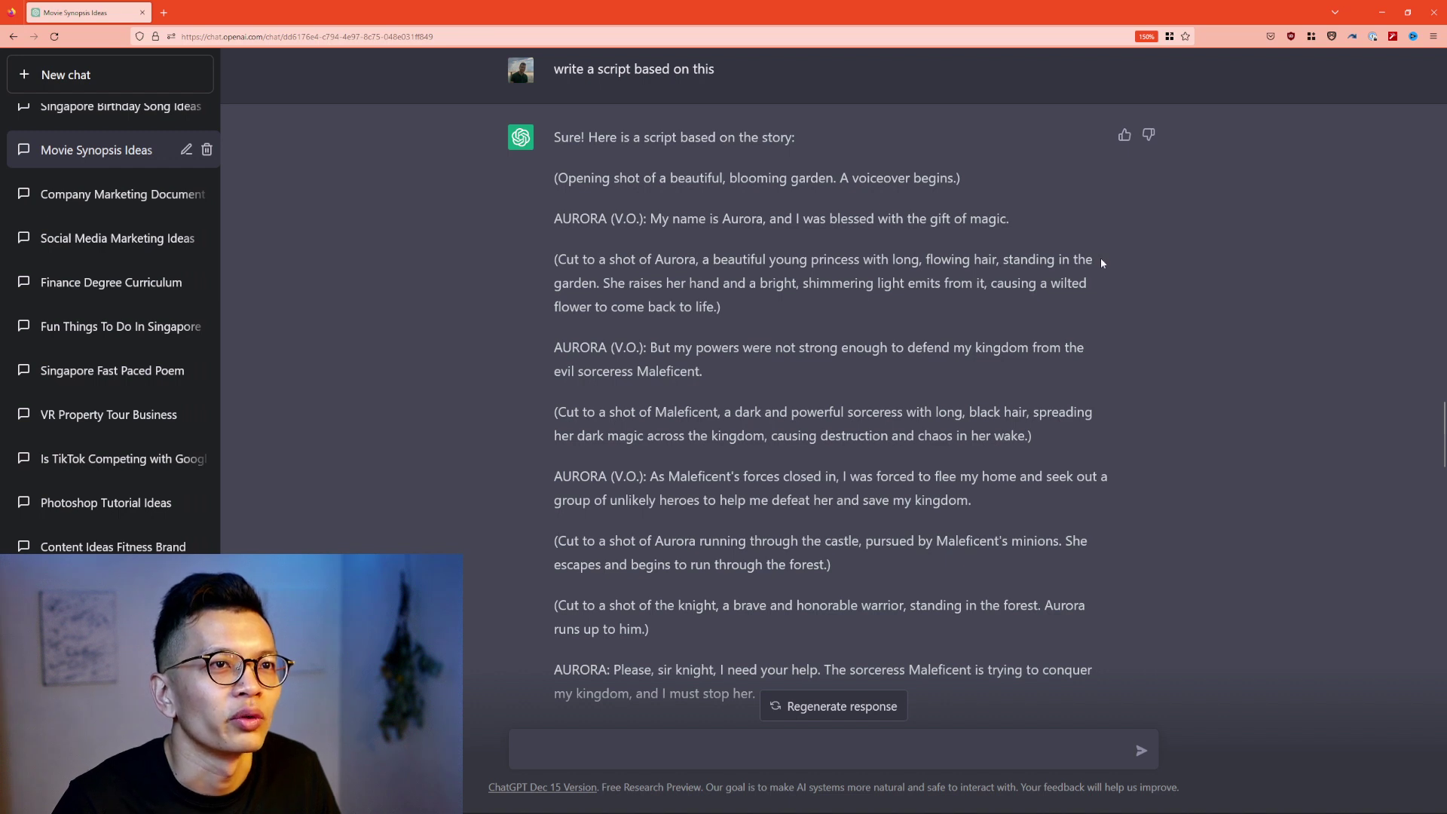
scroll(704, 188, "down", 3)
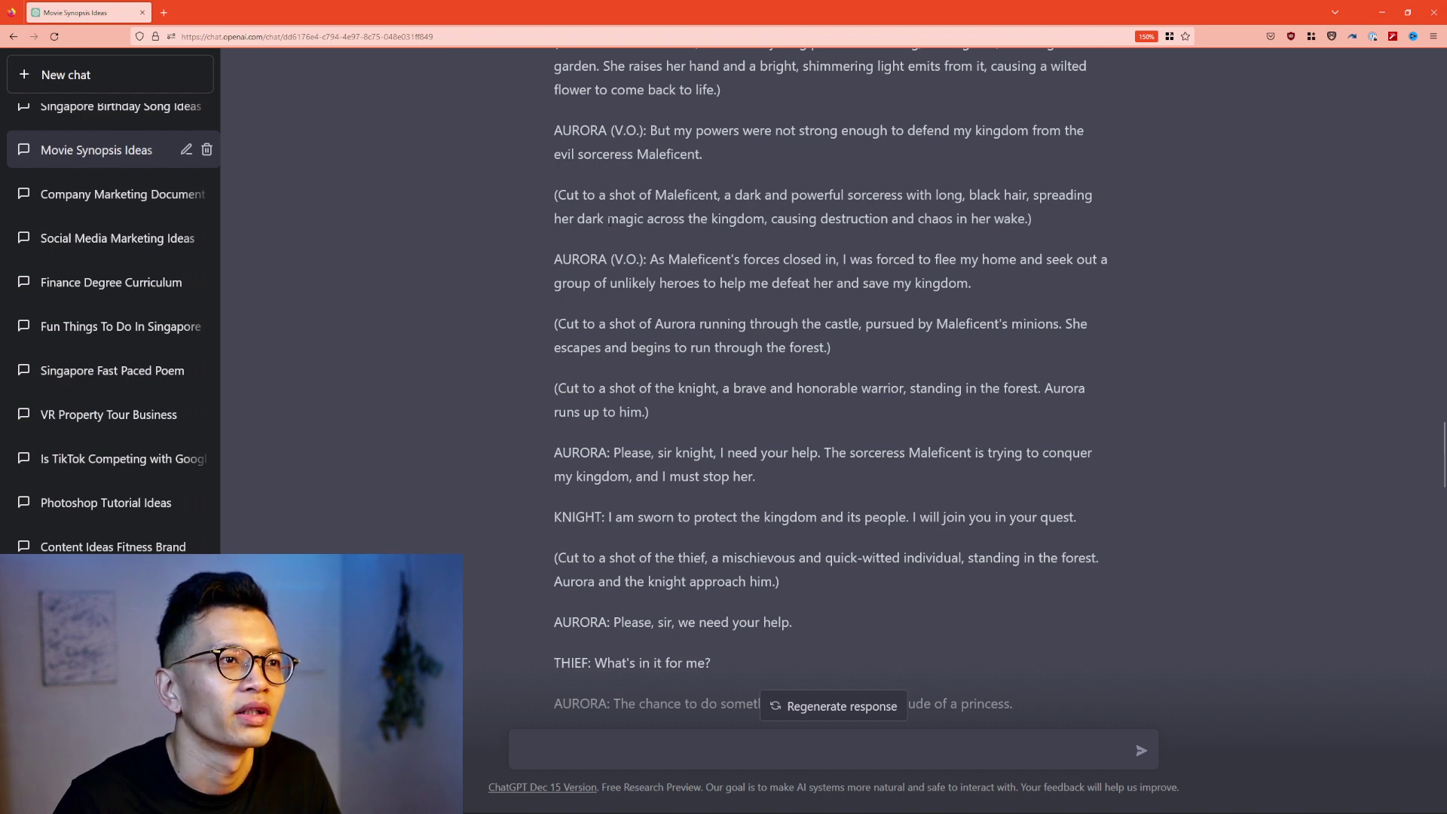
scroll(746, 211, "down", 2)
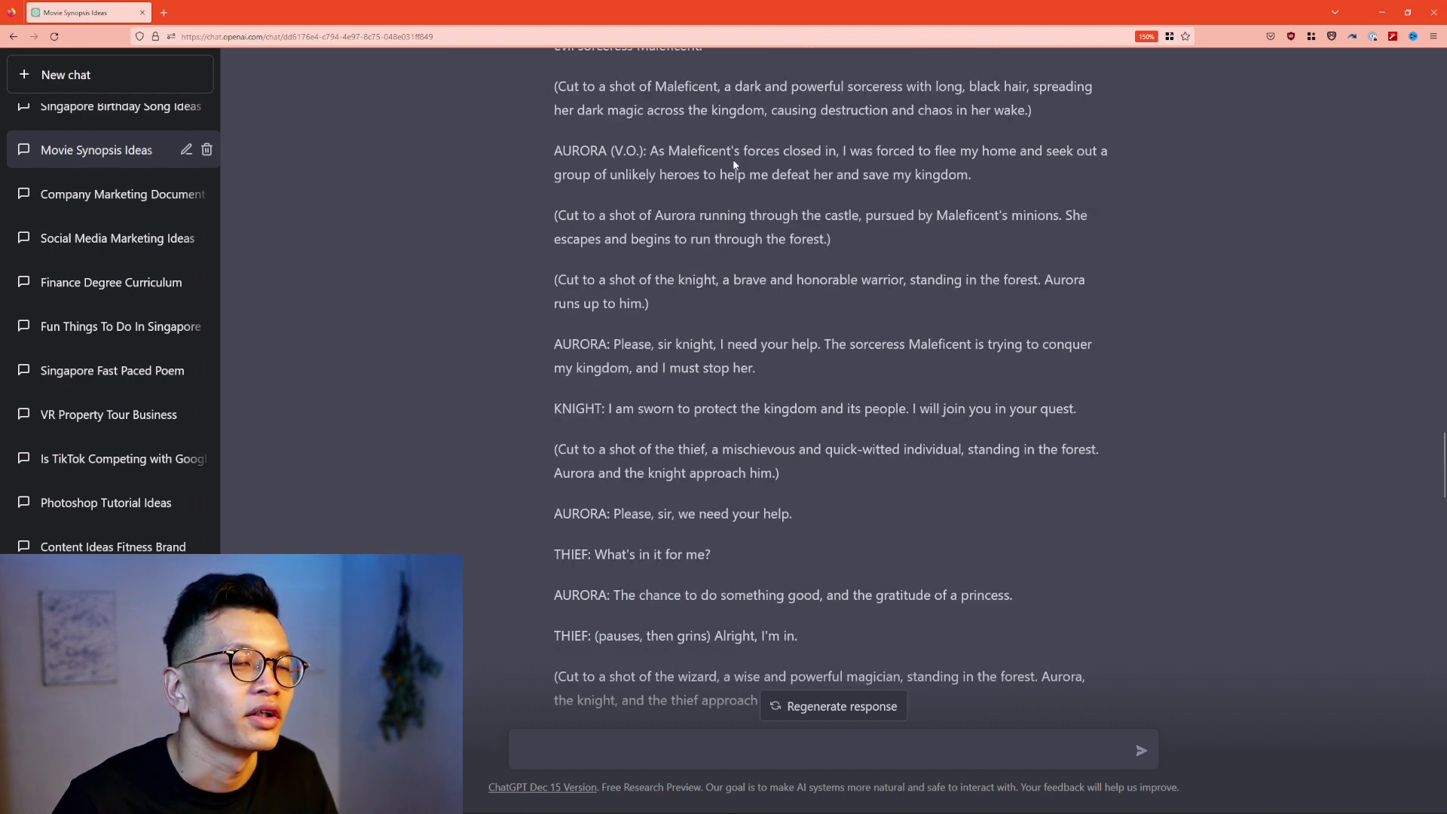
scroll(698, 217, "down", 4)
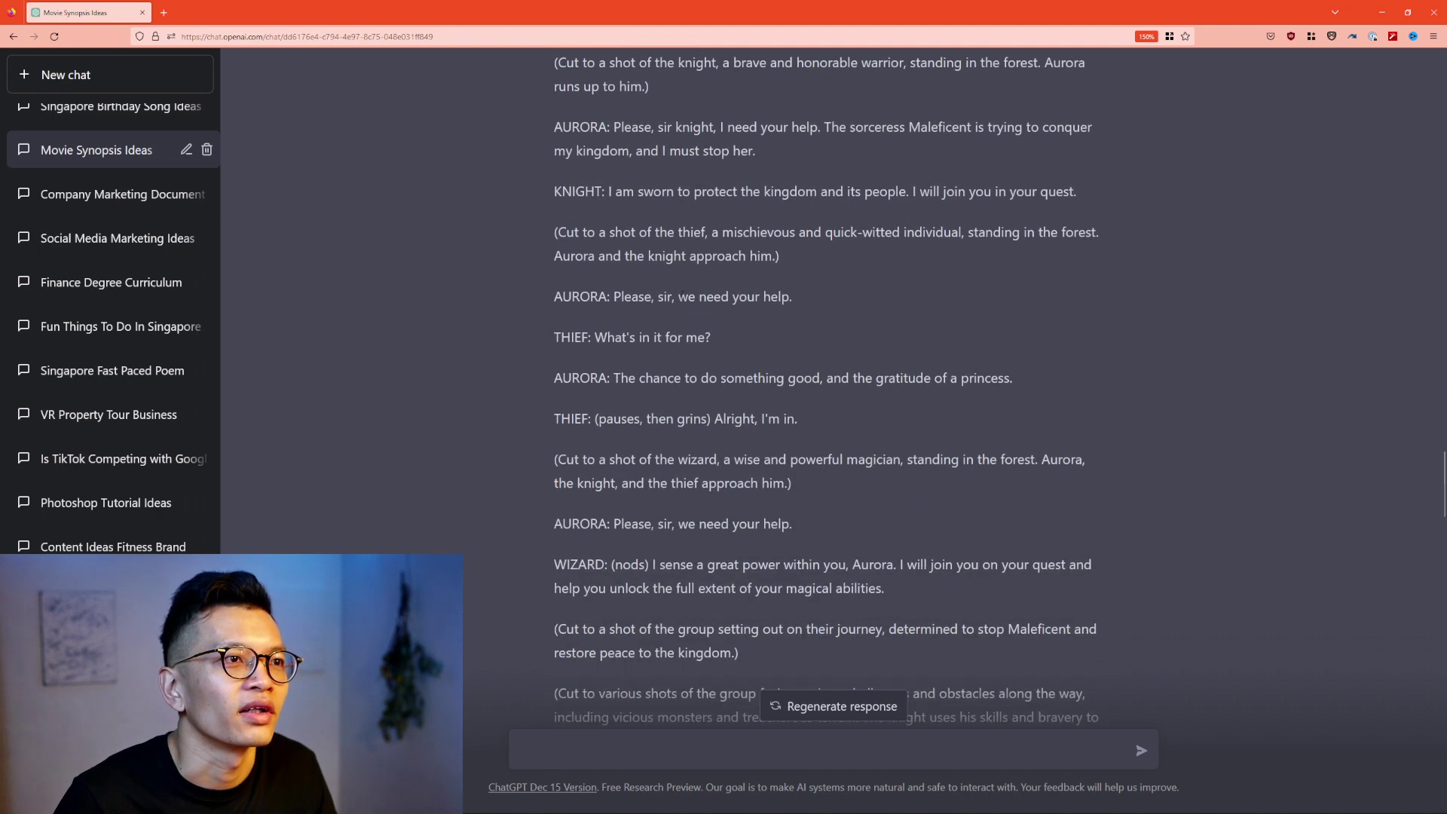
scroll(744, 290, "down", 2)
scroll(1193, 256, "down", 2)
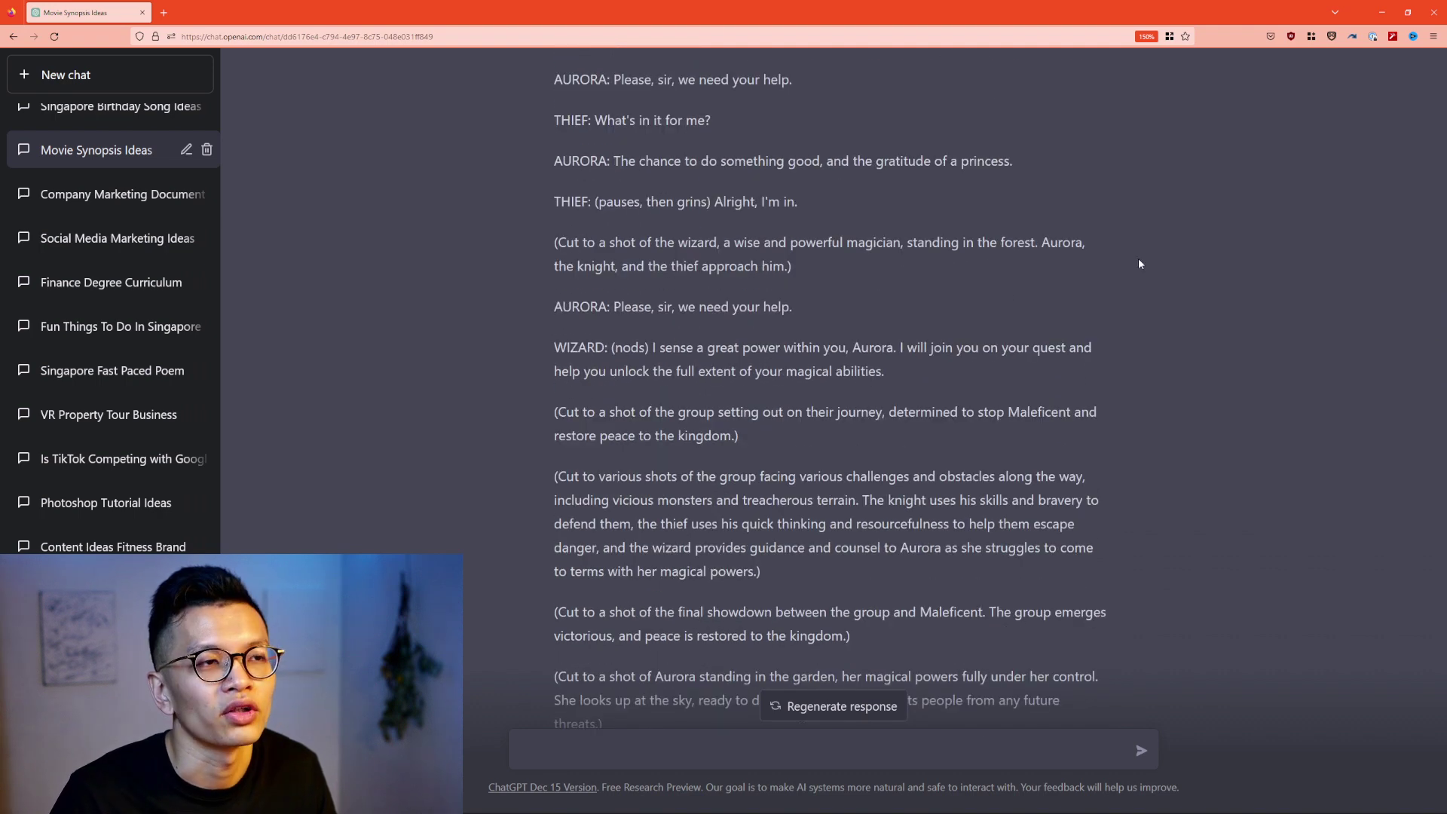
scroll(1139, 262, "up", 8)
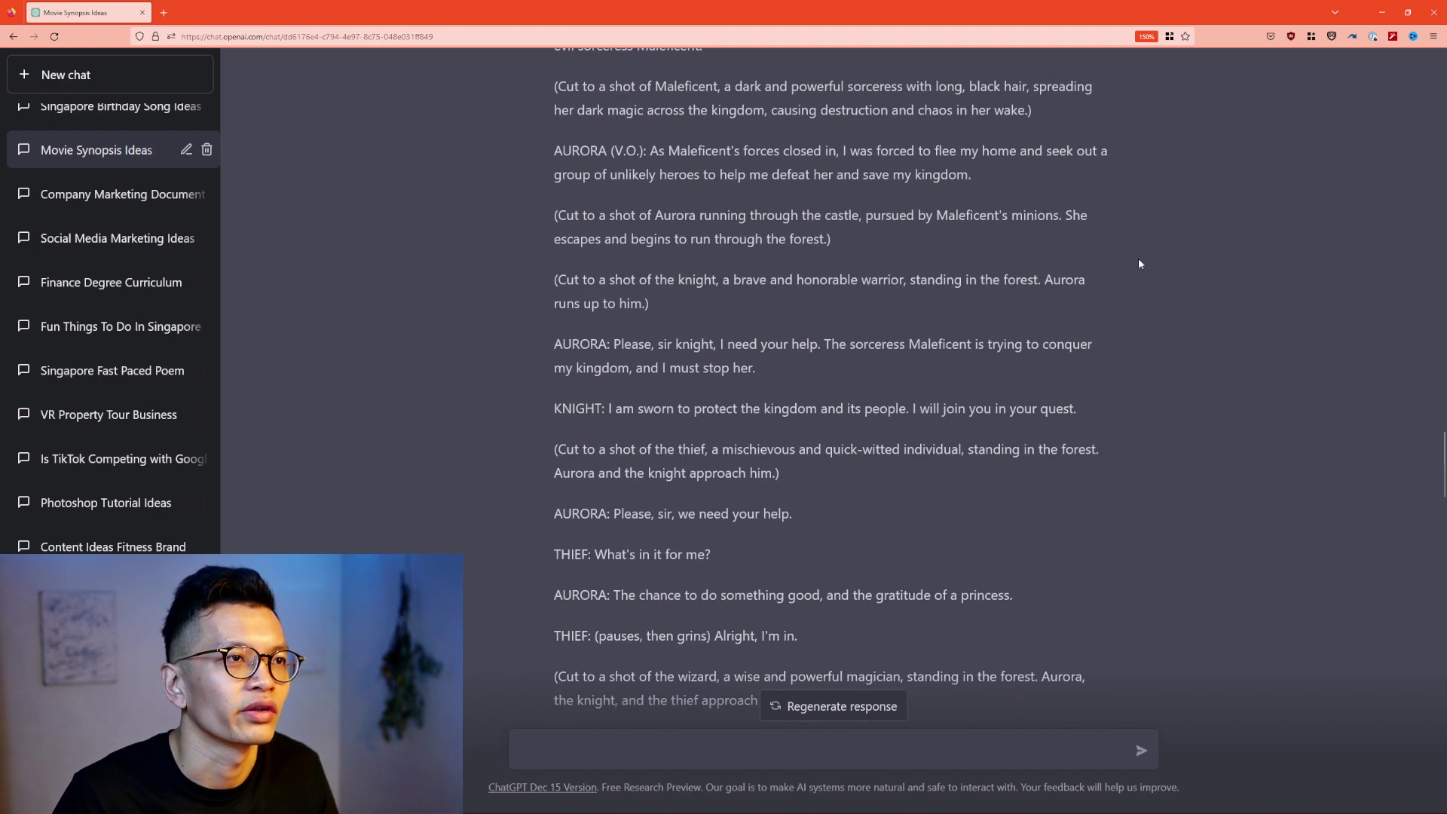
scroll(1140, 262, "down", 4)
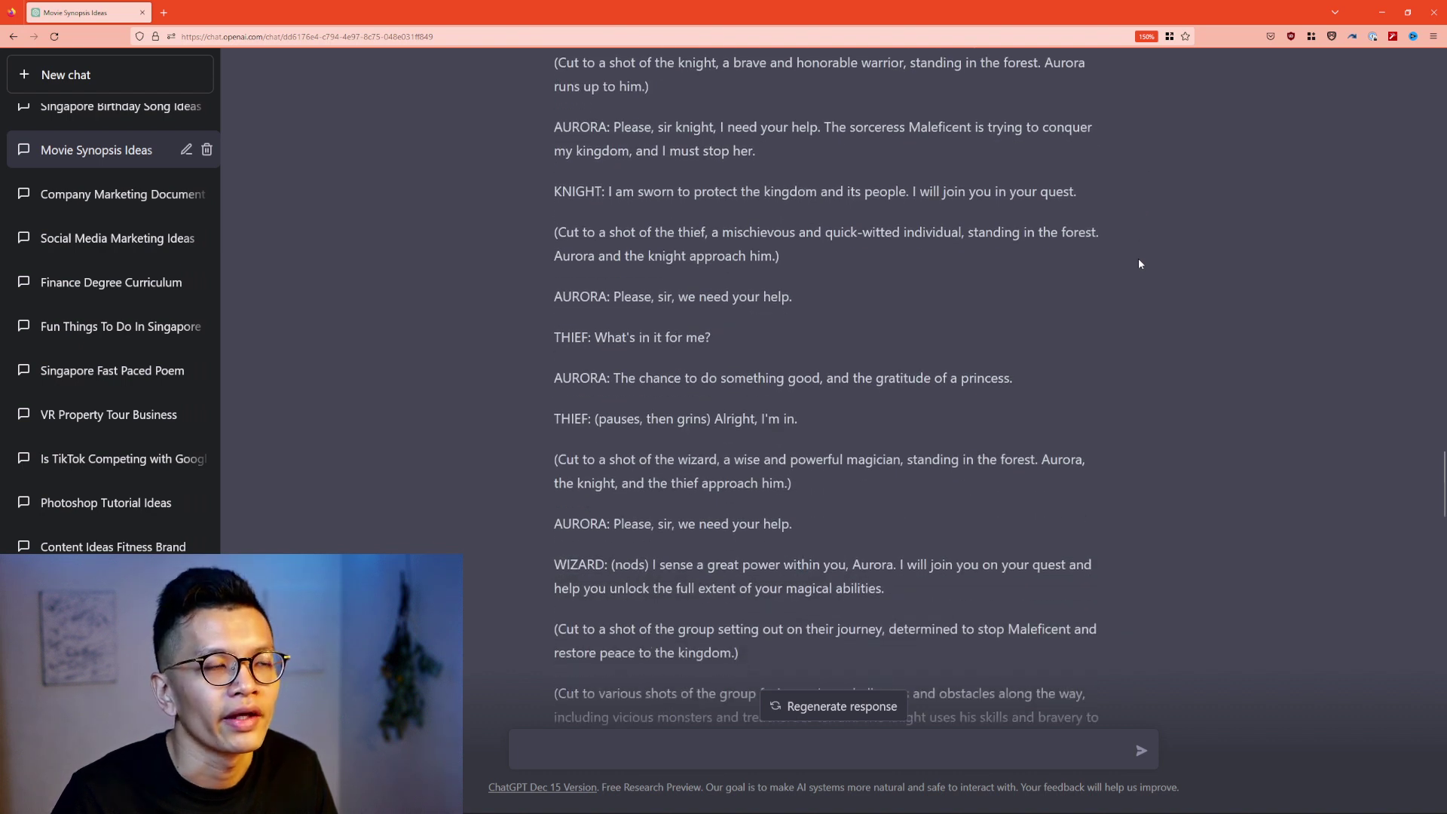
scroll(1139, 262, "down", 4)
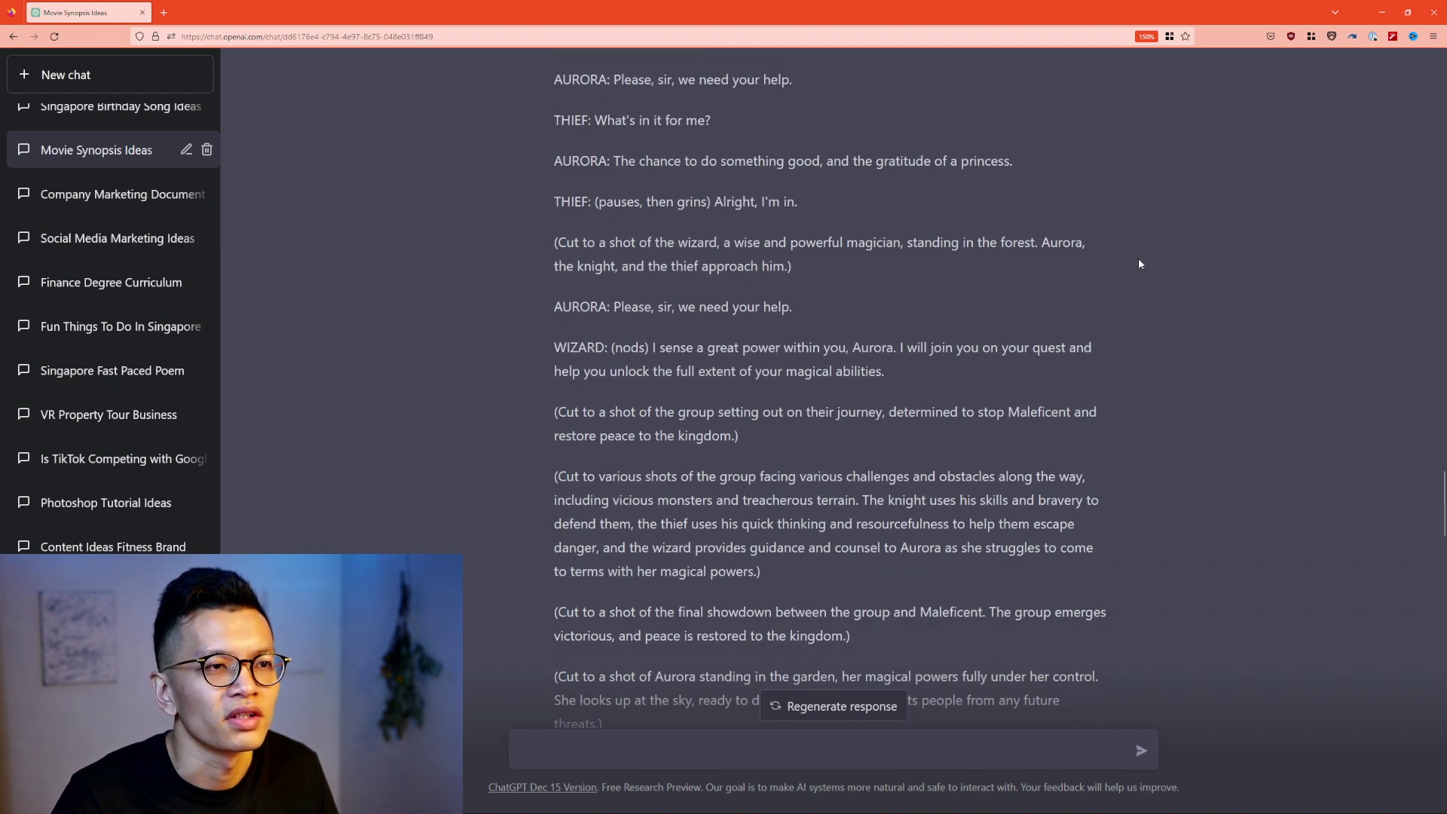
scroll(1139, 262, "down", 2)
left_click_drag(554, 368, 868, 544)
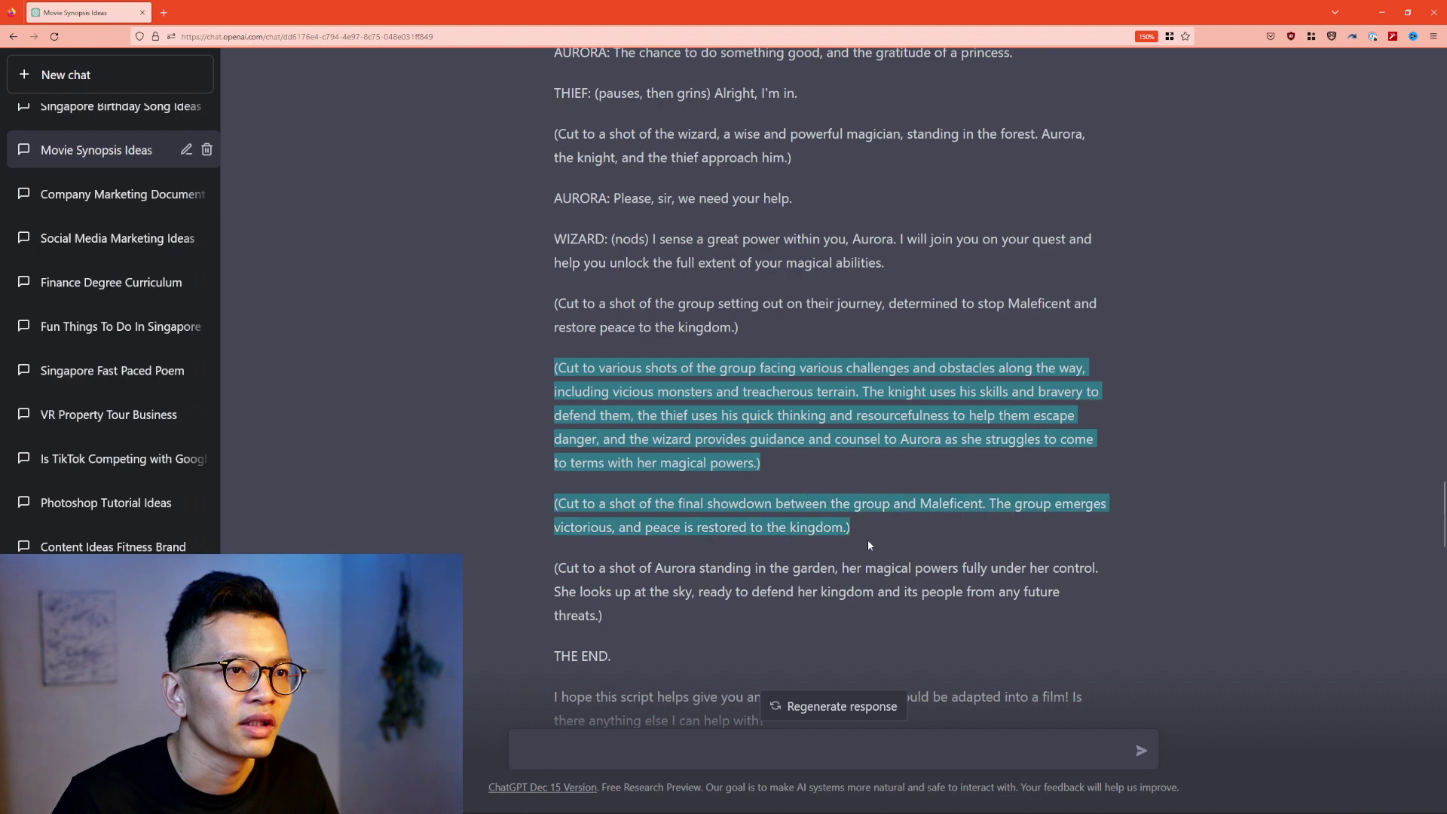
left_click(868, 545)
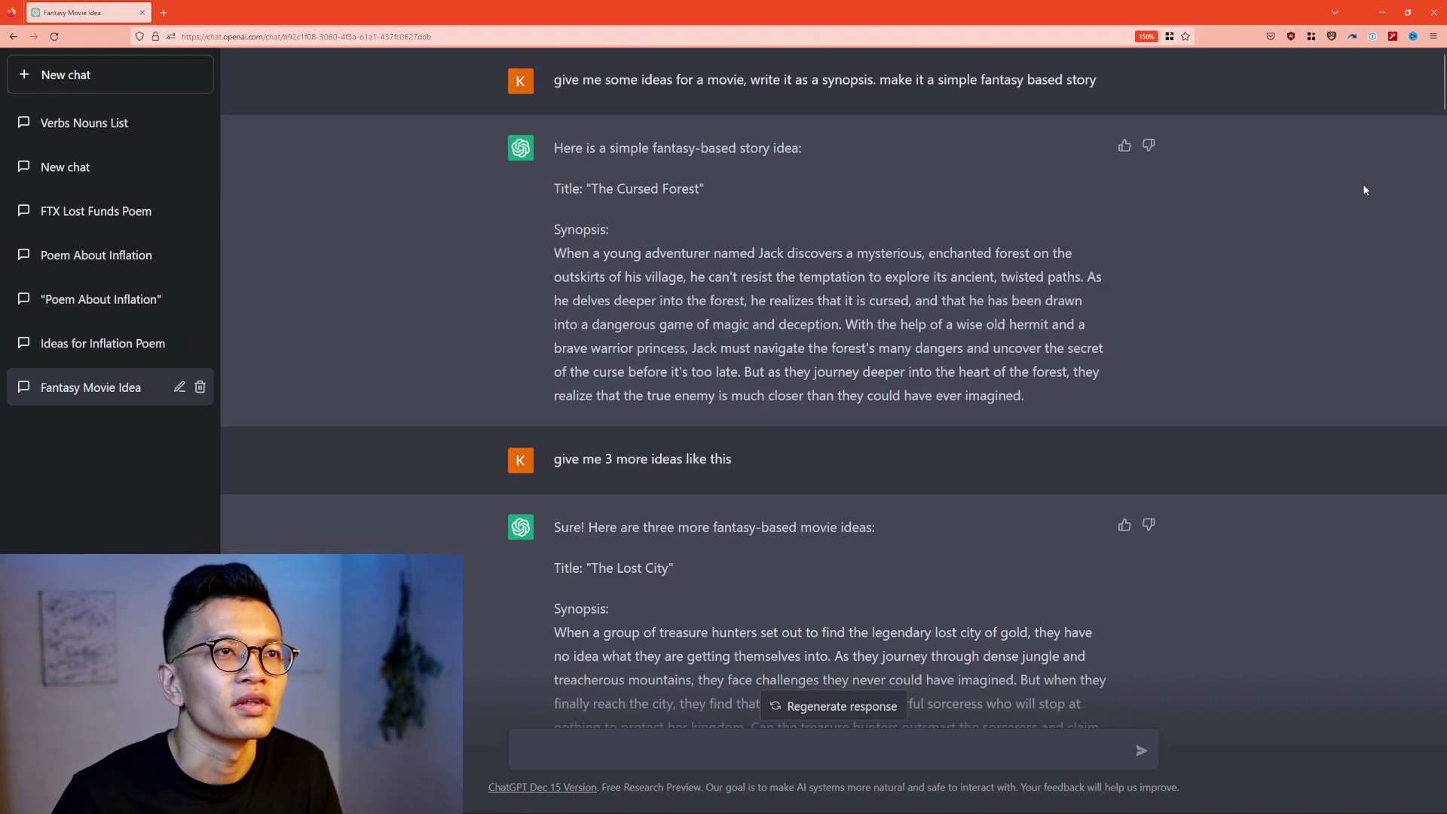
Step: Review the fantasy synopsis prompt, "The Cursed Forest" idea, and the further movie ideas in the Fantasy Movie Idea chat
left_click_drag(561, 79, 809, 79)
left_click(809, 80)
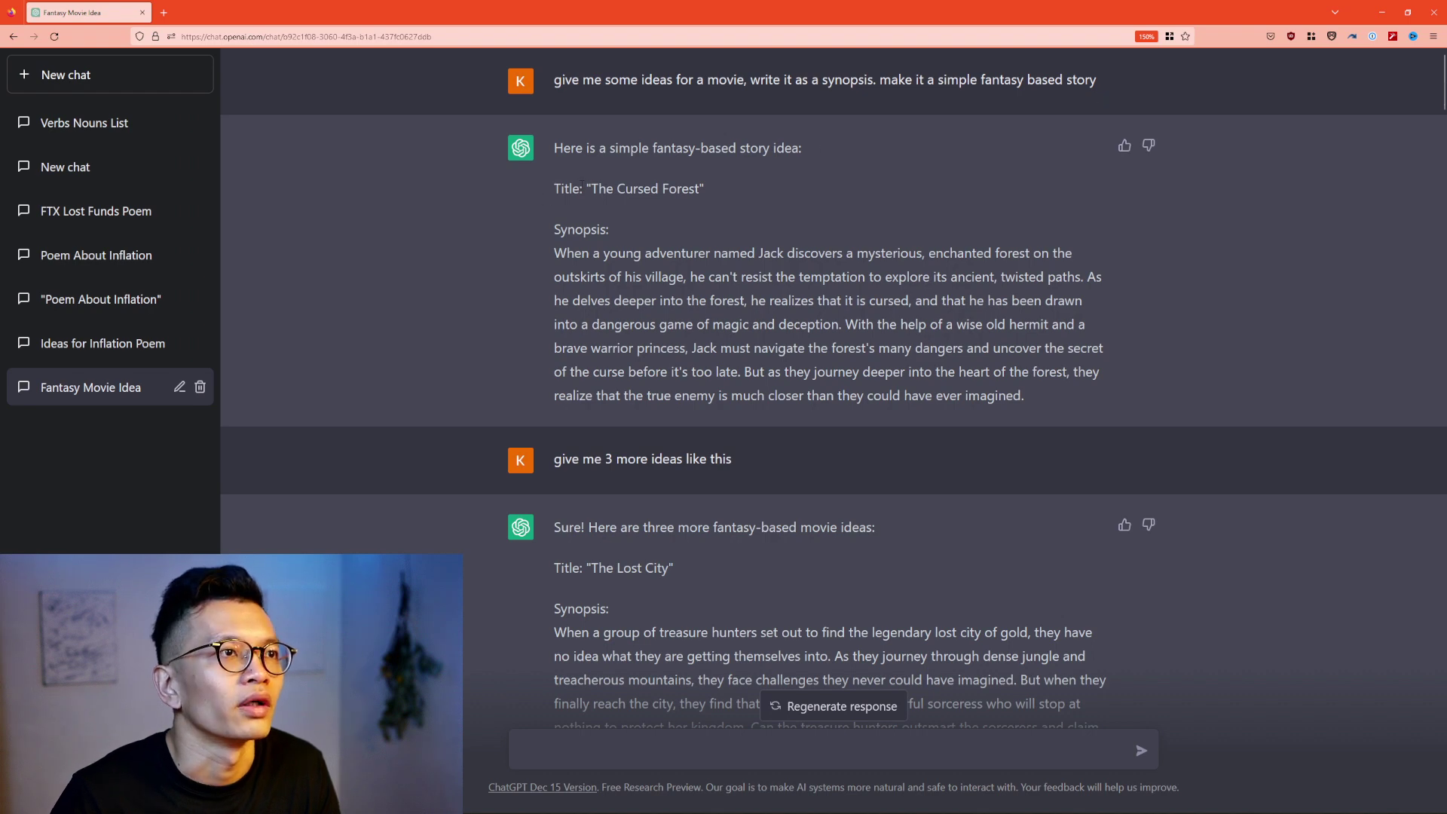
left_click_drag(596, 188, 694, 189)
left_click(642, 214)
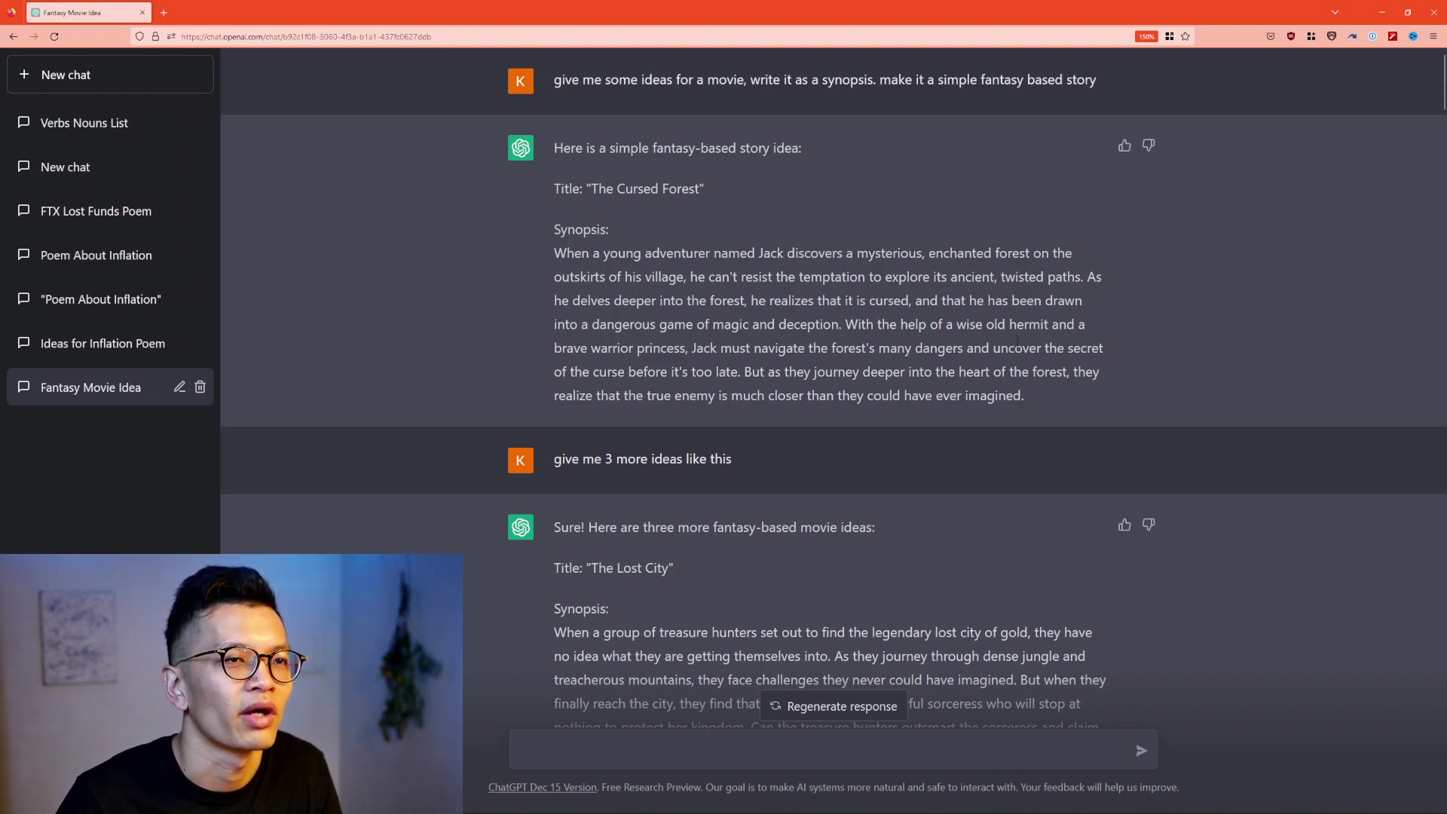
scroll(1017, 343, "down", 2)
scroll(1017, 343, "up", 2)
scroll(937, 269, "down", 3)
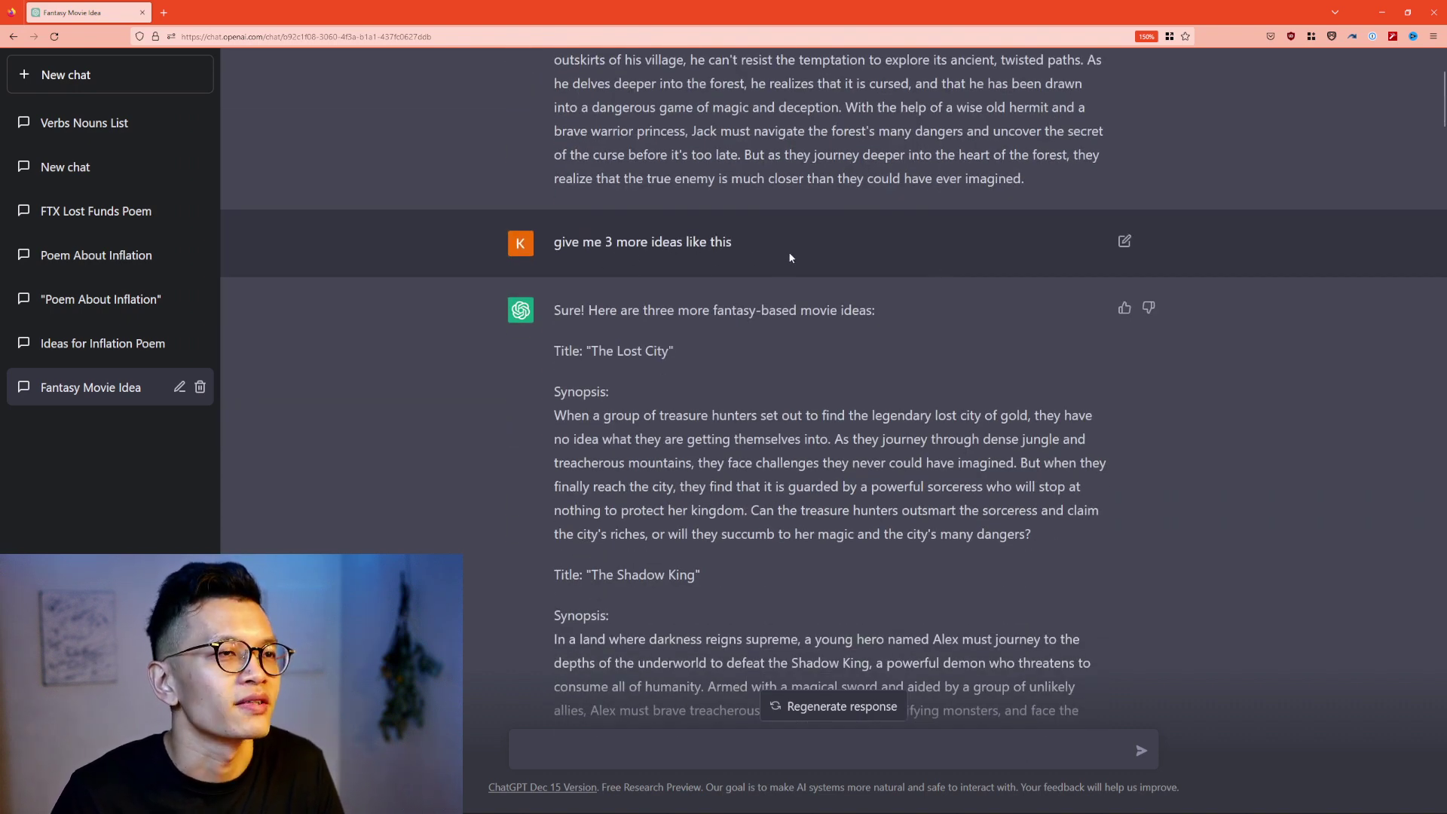
scroll(790, 258, "down", 3)
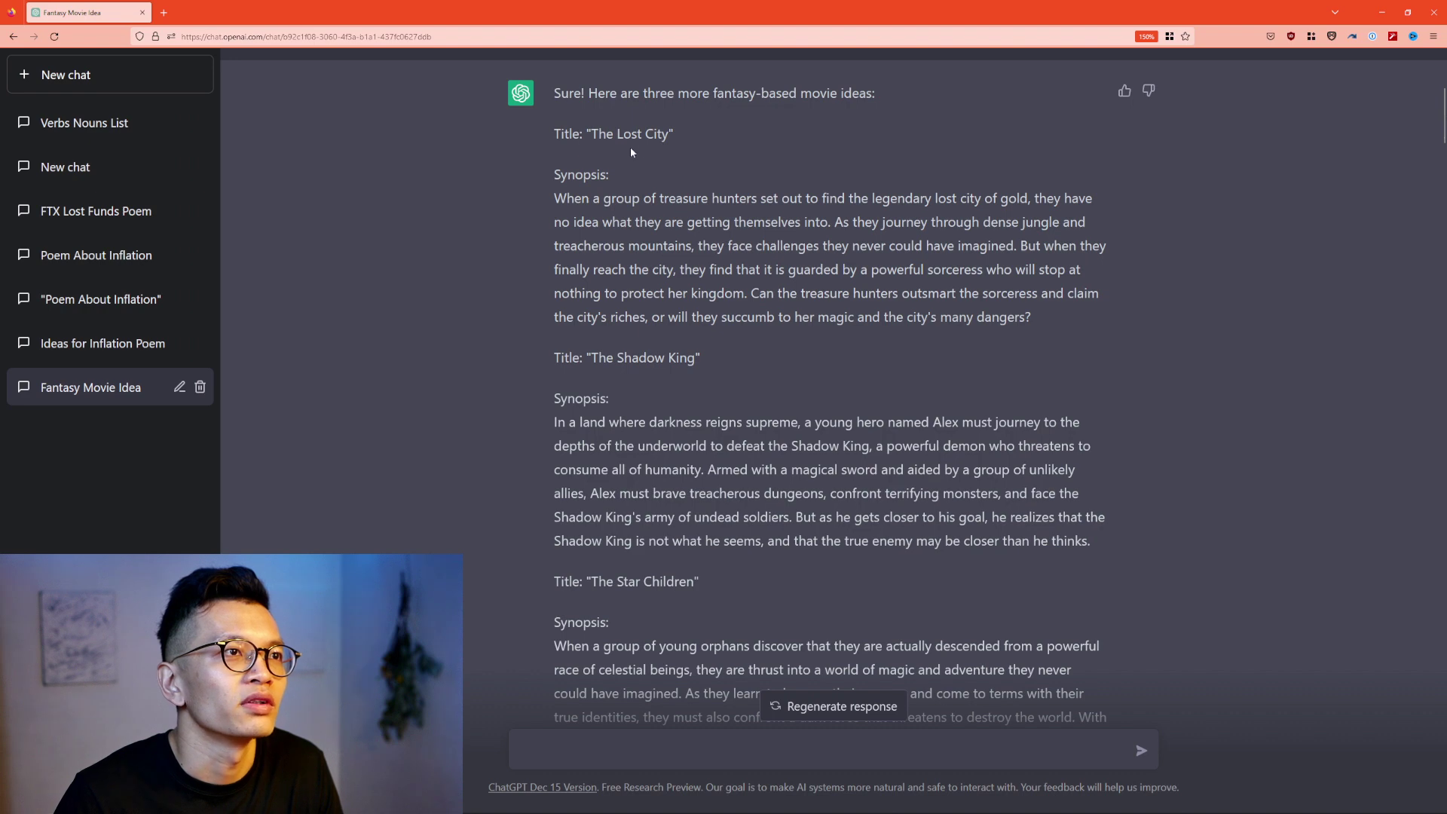
scroll(642, 182, "down", 2)
scroll(641, 182, "up", 2)
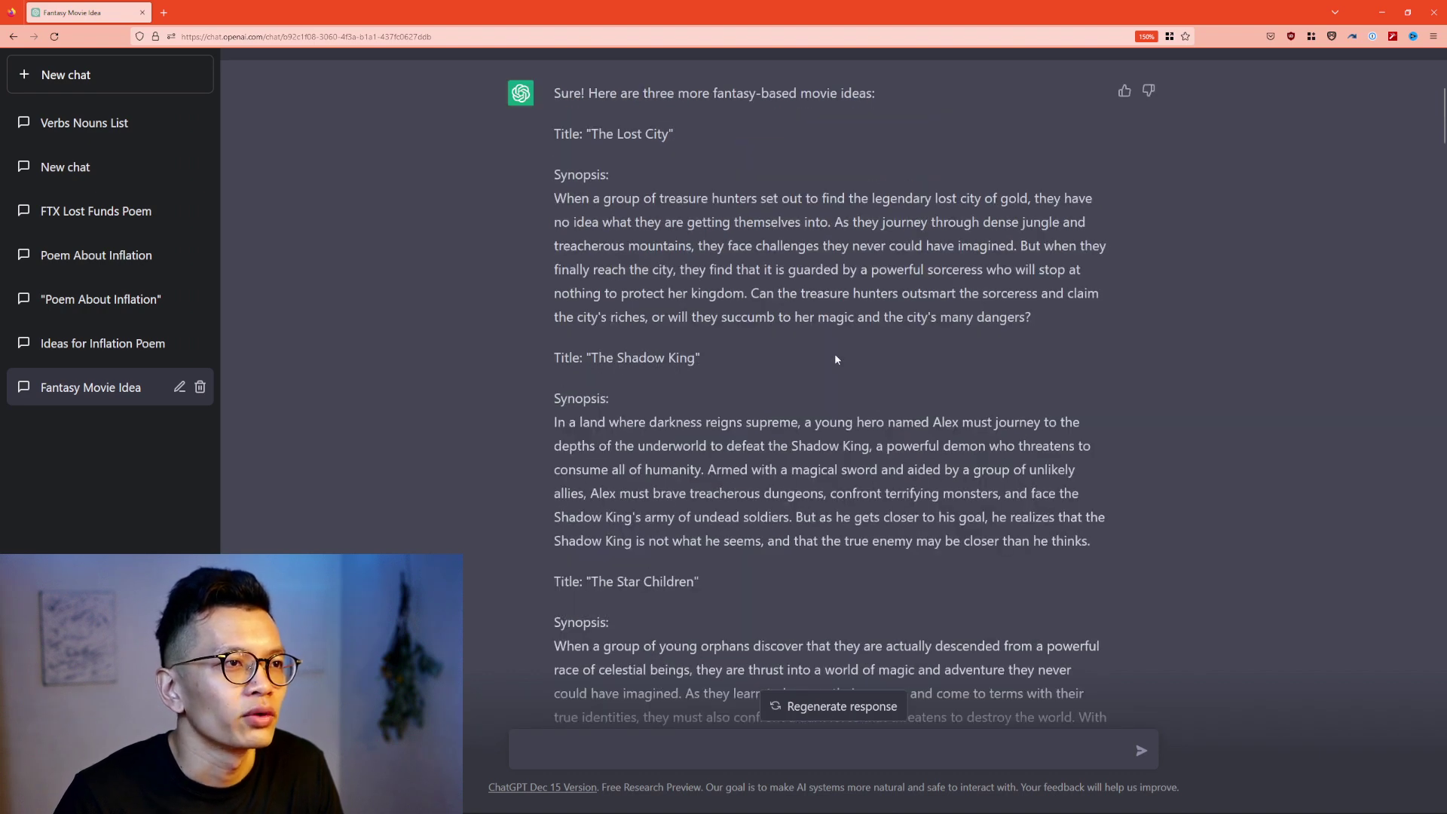
scroll(834, 358, "down", 2)
scroll(758, 476, "up", 2)
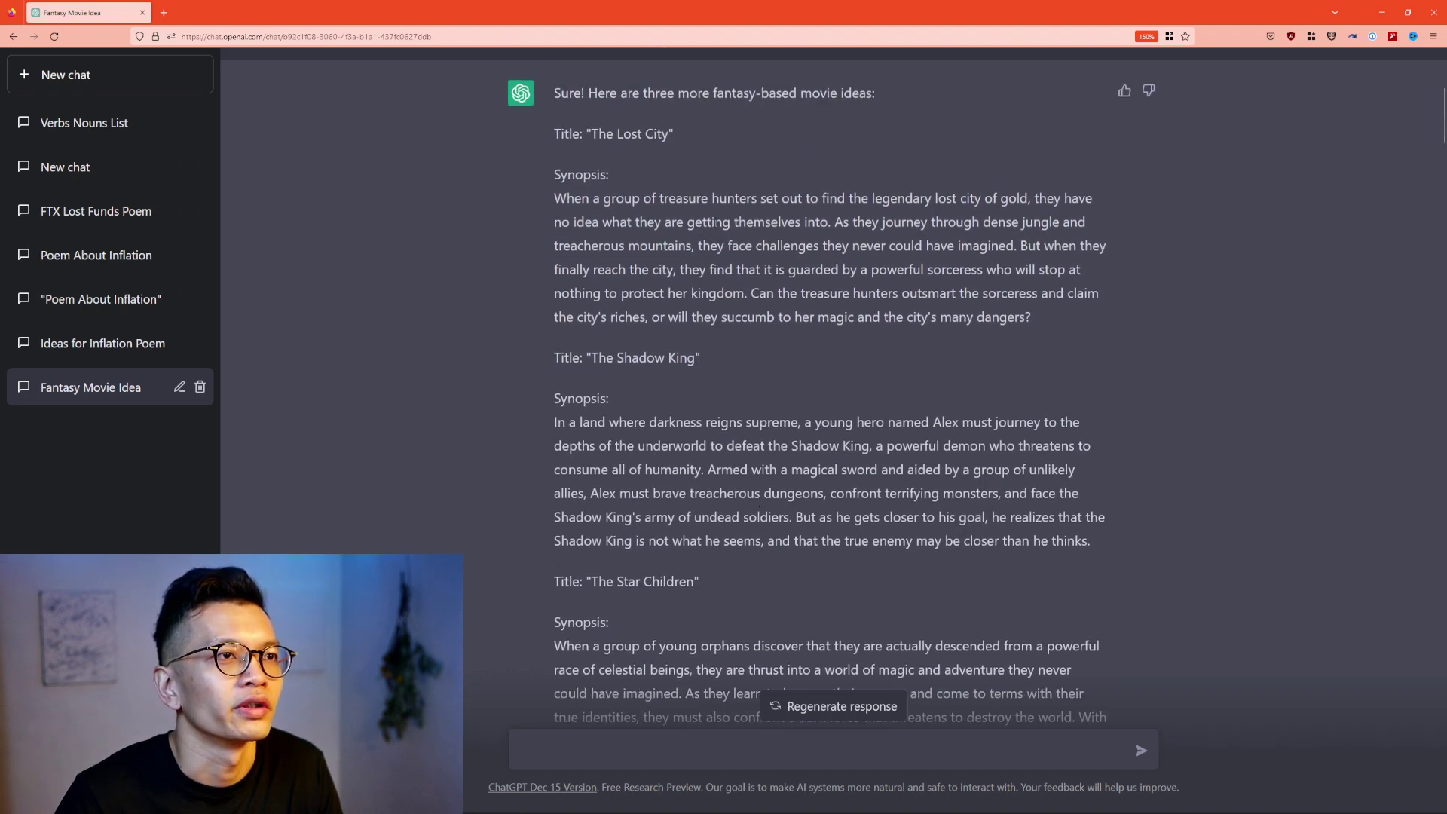
Step: Read the simple expansion of the storyline and characters of "The Cursed Forest", continuing down to the story outline prompt
scroll(970, 216, "down", 9)
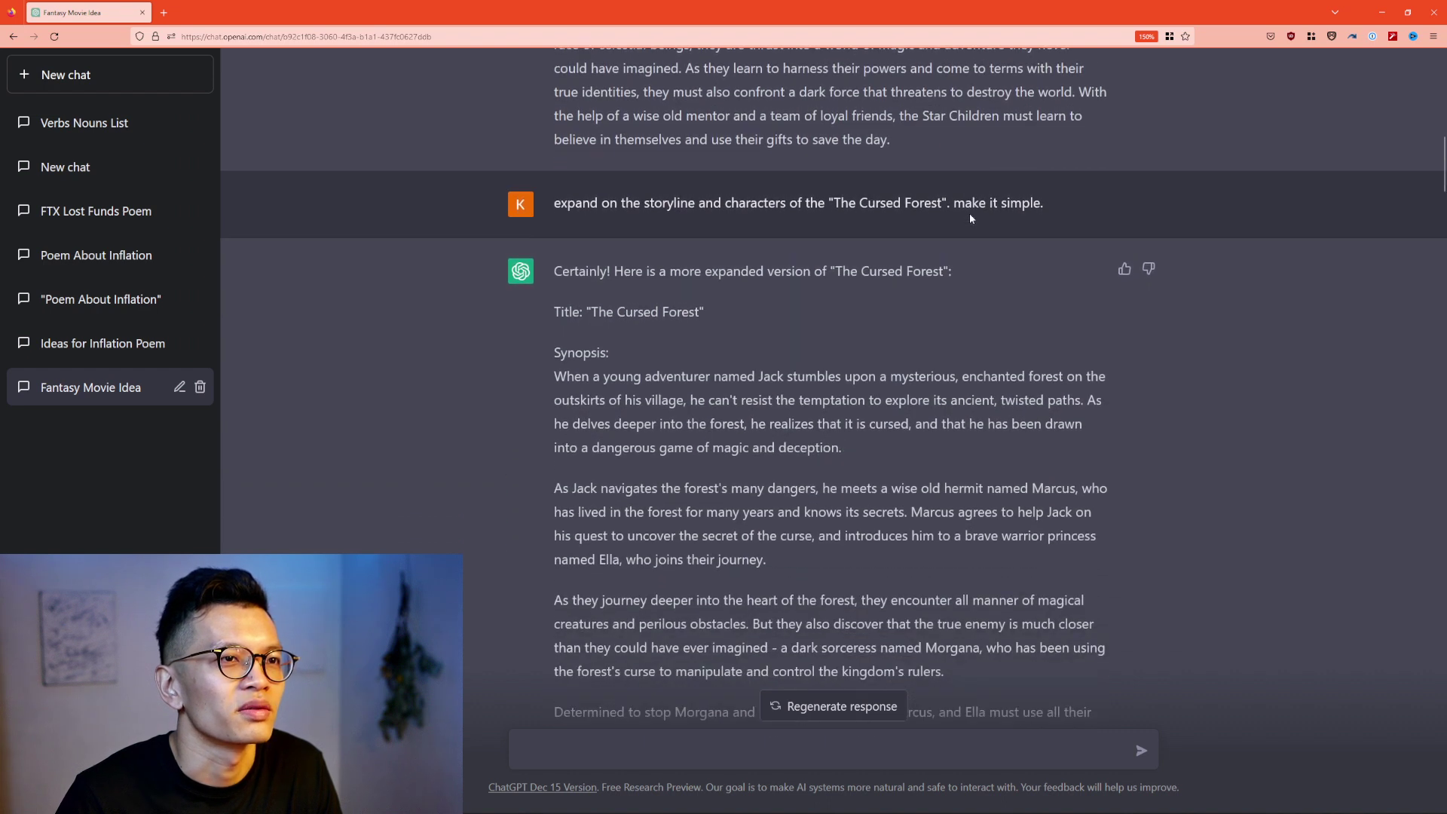
scroll(971, 217, "down", 2)
scroll(970, 217, "up", 2)
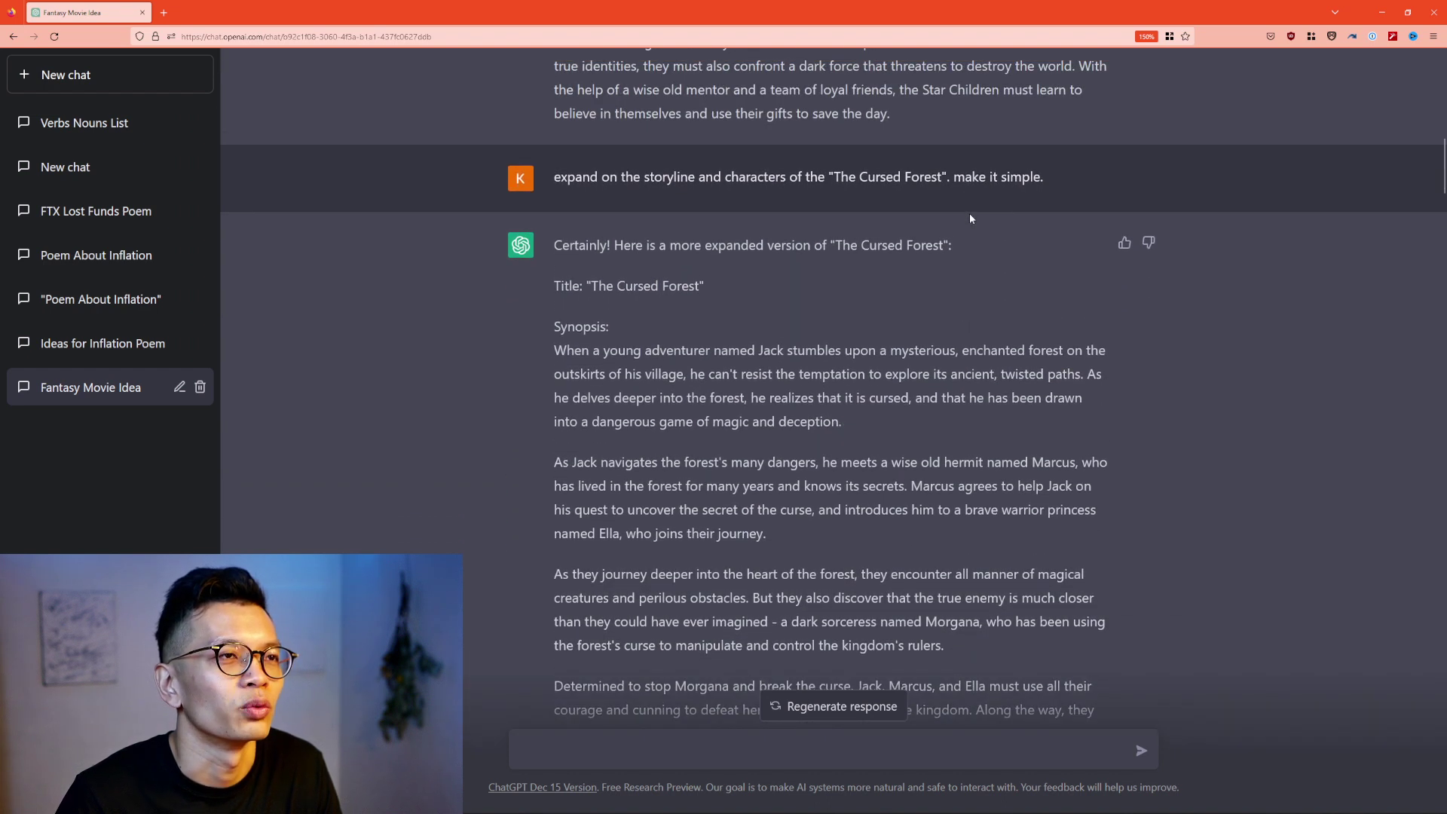
scroll(760, 181, "down", 2)
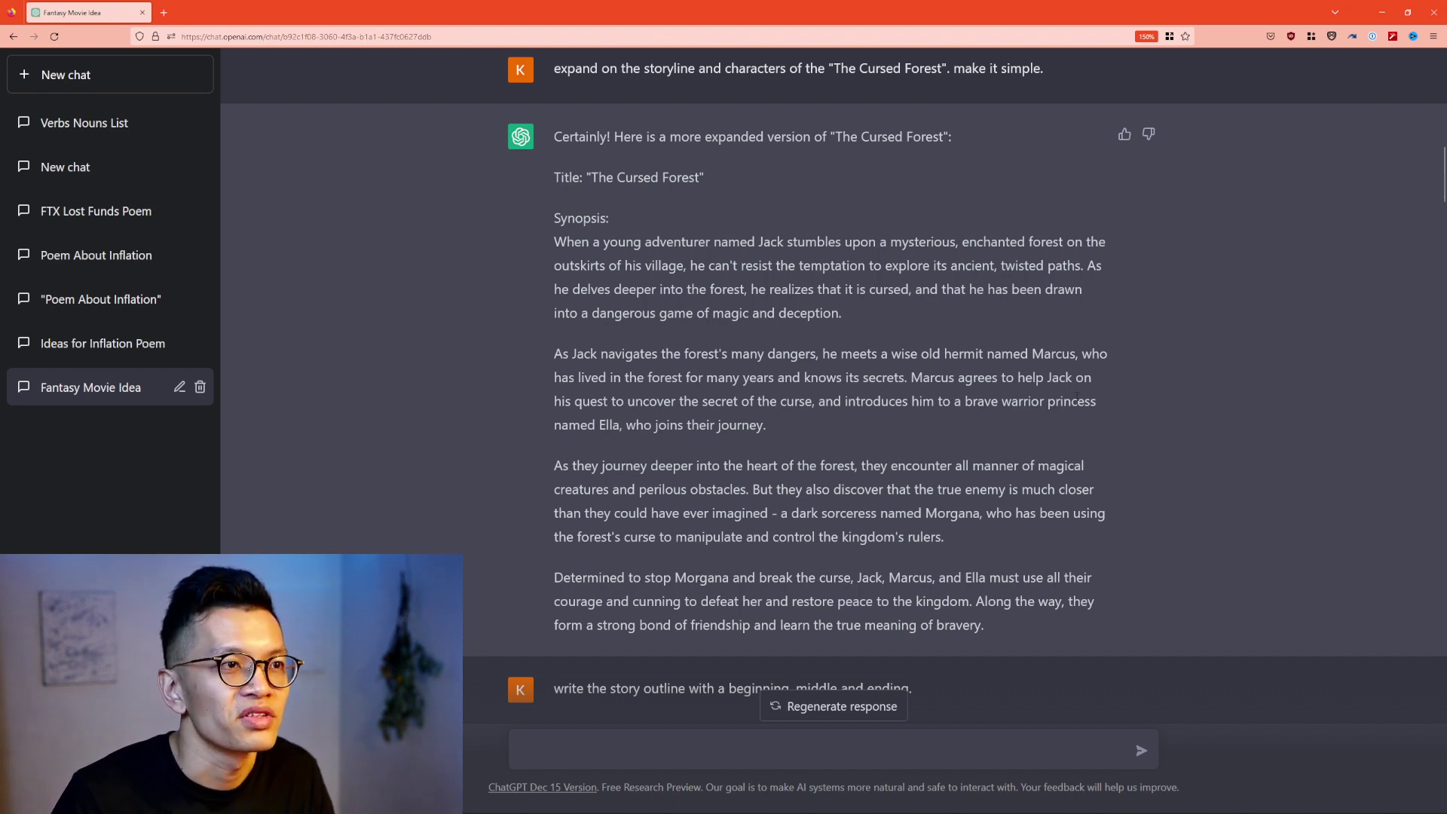
scroll(915, 347, "down", 2)
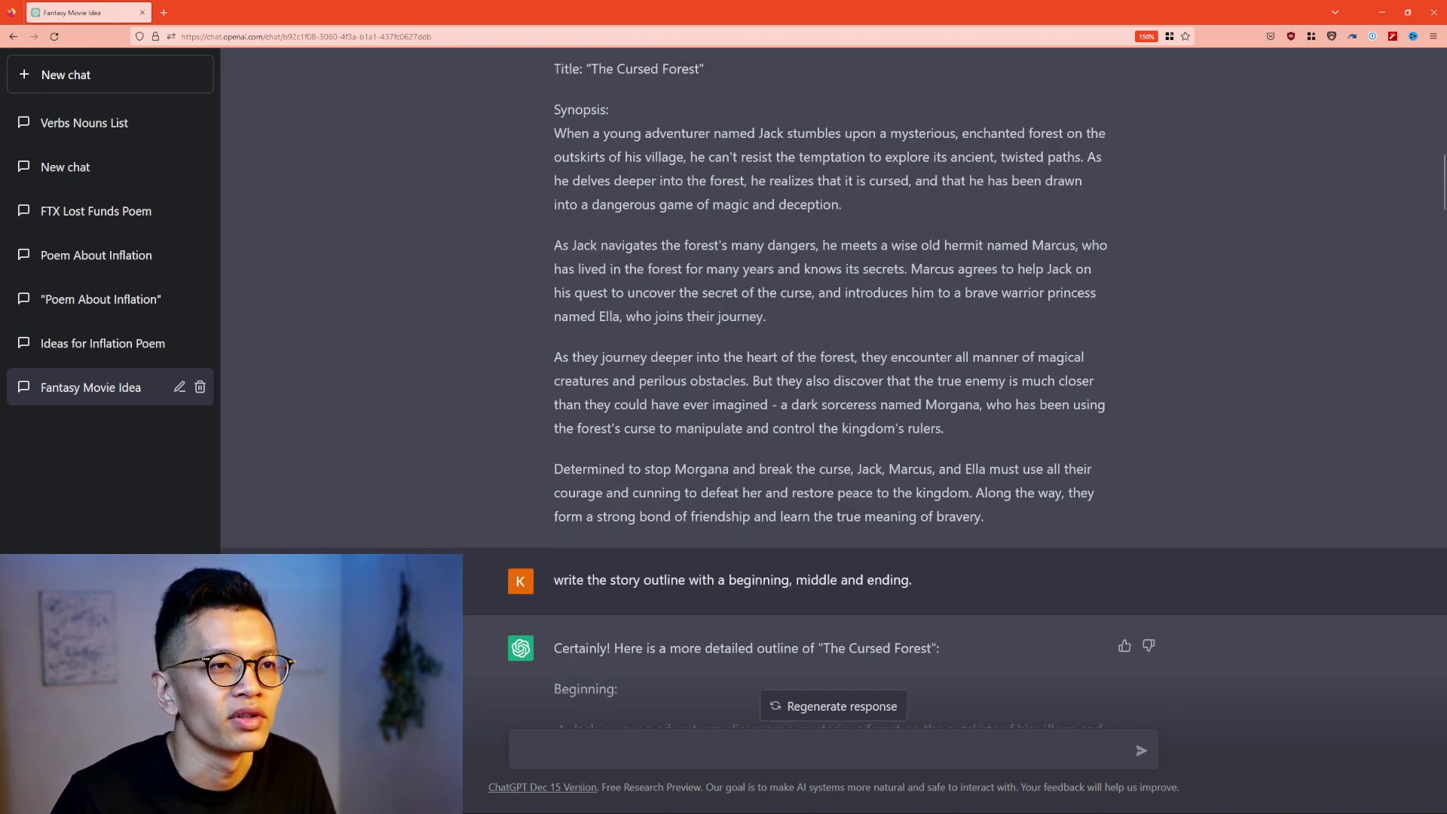
Step: Read the story outline of "The Cursed Forest" with its beginning, middle and ending, continuing to the prompt for beginning scenes
scroll(1043, 422, "down", 2)
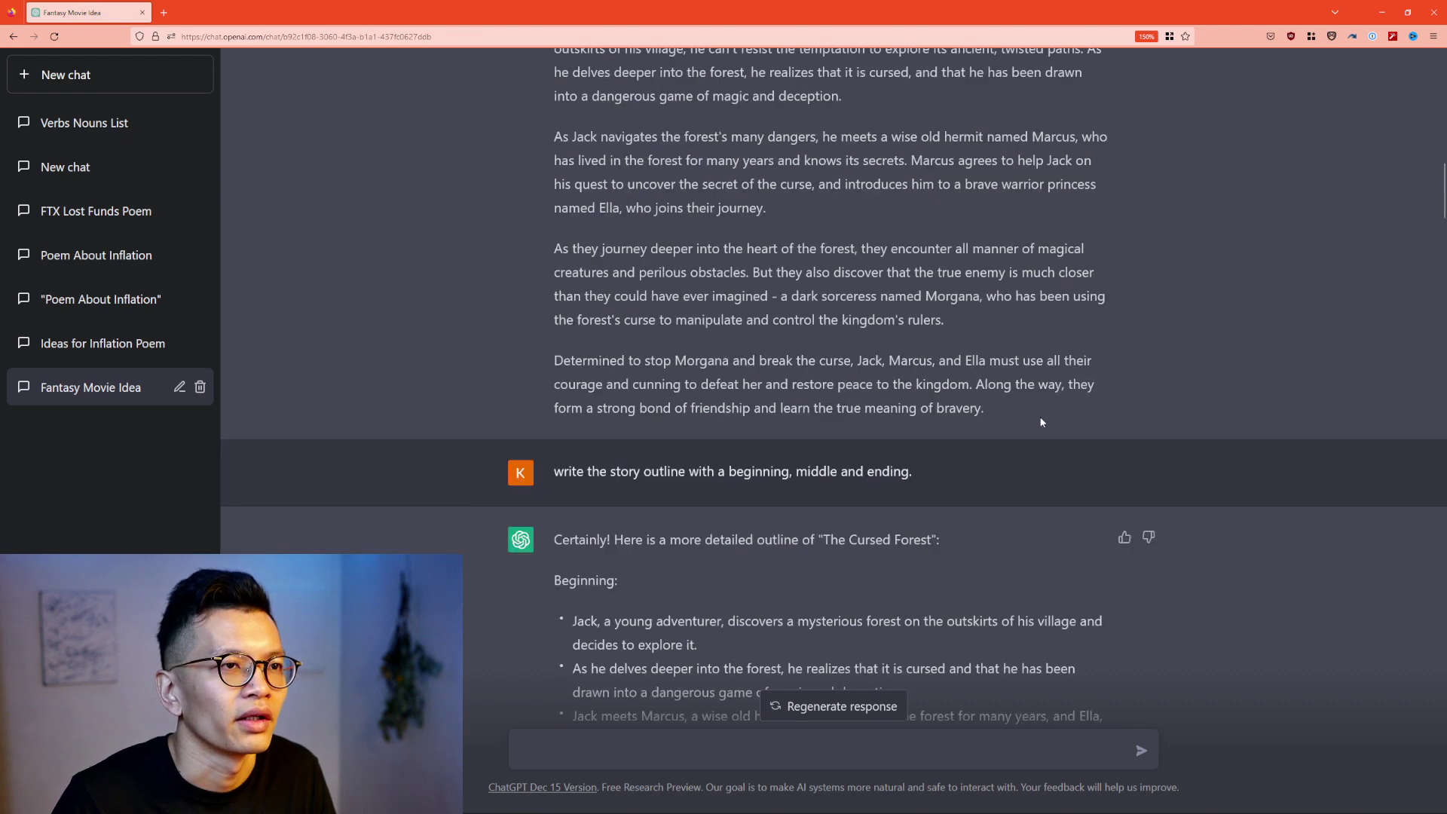
scroll(1042, 422, "up", 2)
scroll(1044, 400, "down", 8)
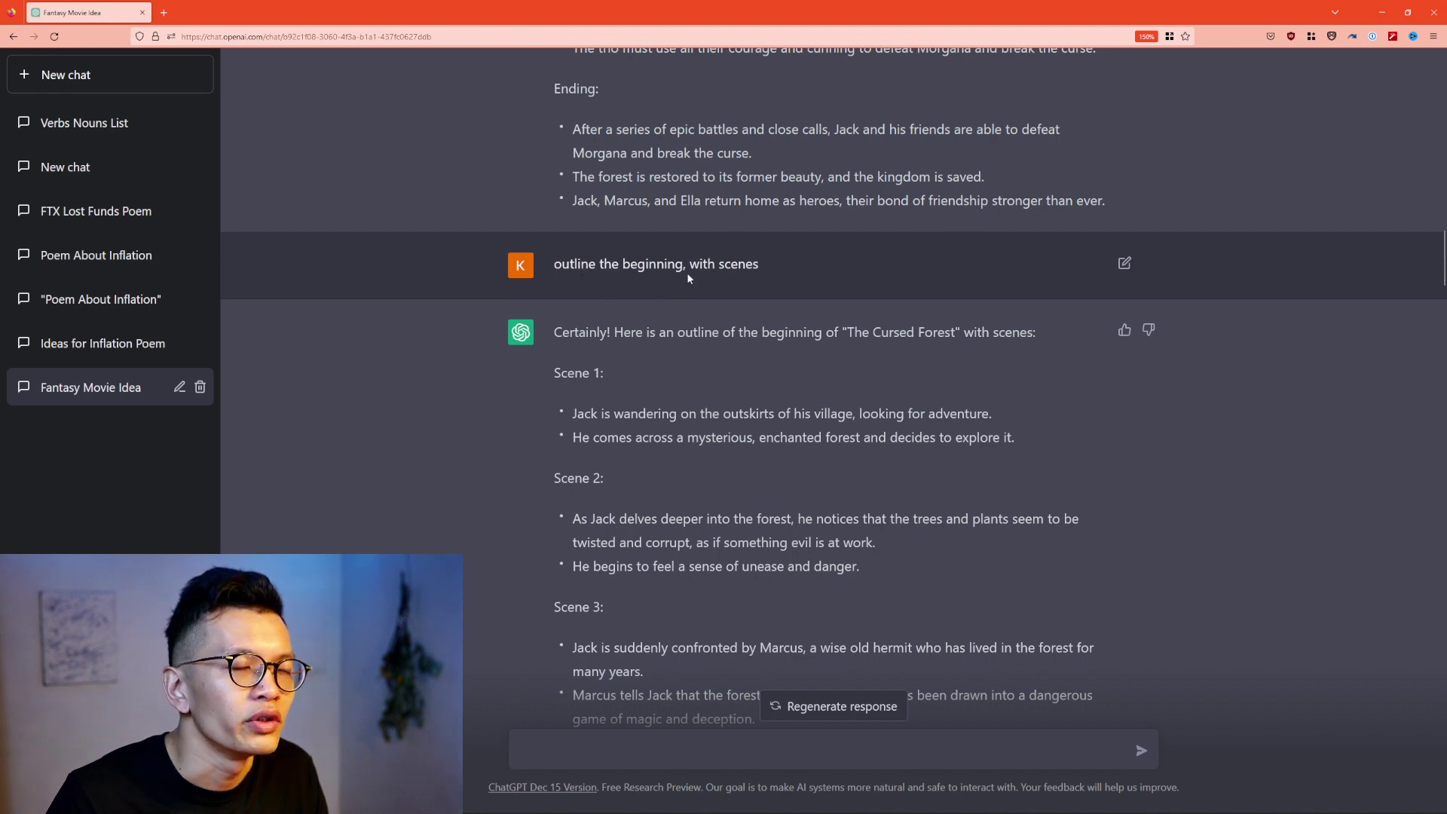
scroll(680, 282, "up", 2)
scroll(648, 390, "down", 1)
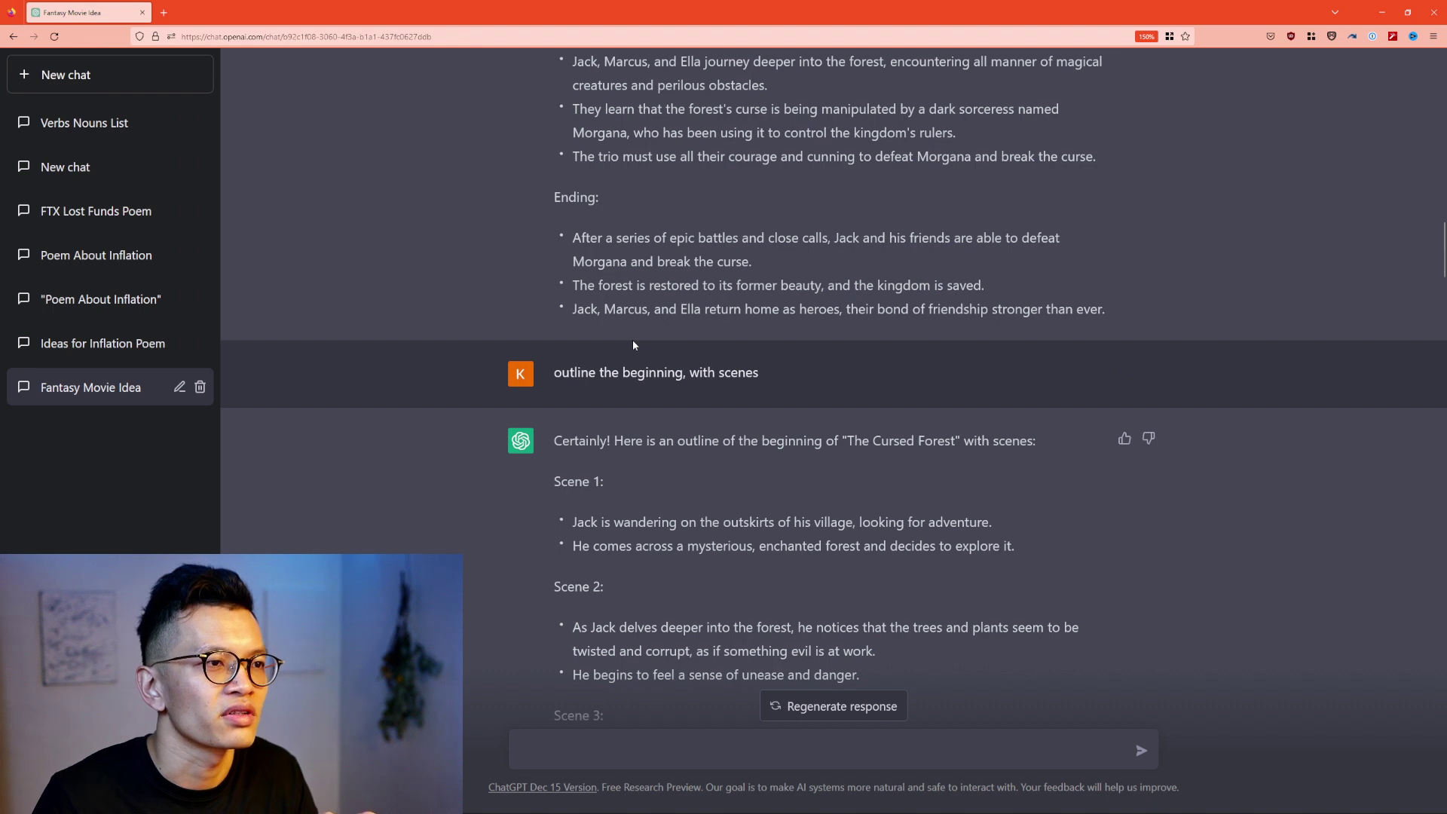
Step: Read the four-scene outline of the beginning of "The Cursed Forest" and compare it with the script written for scene 1
scroll(773, 360, "down", 1)
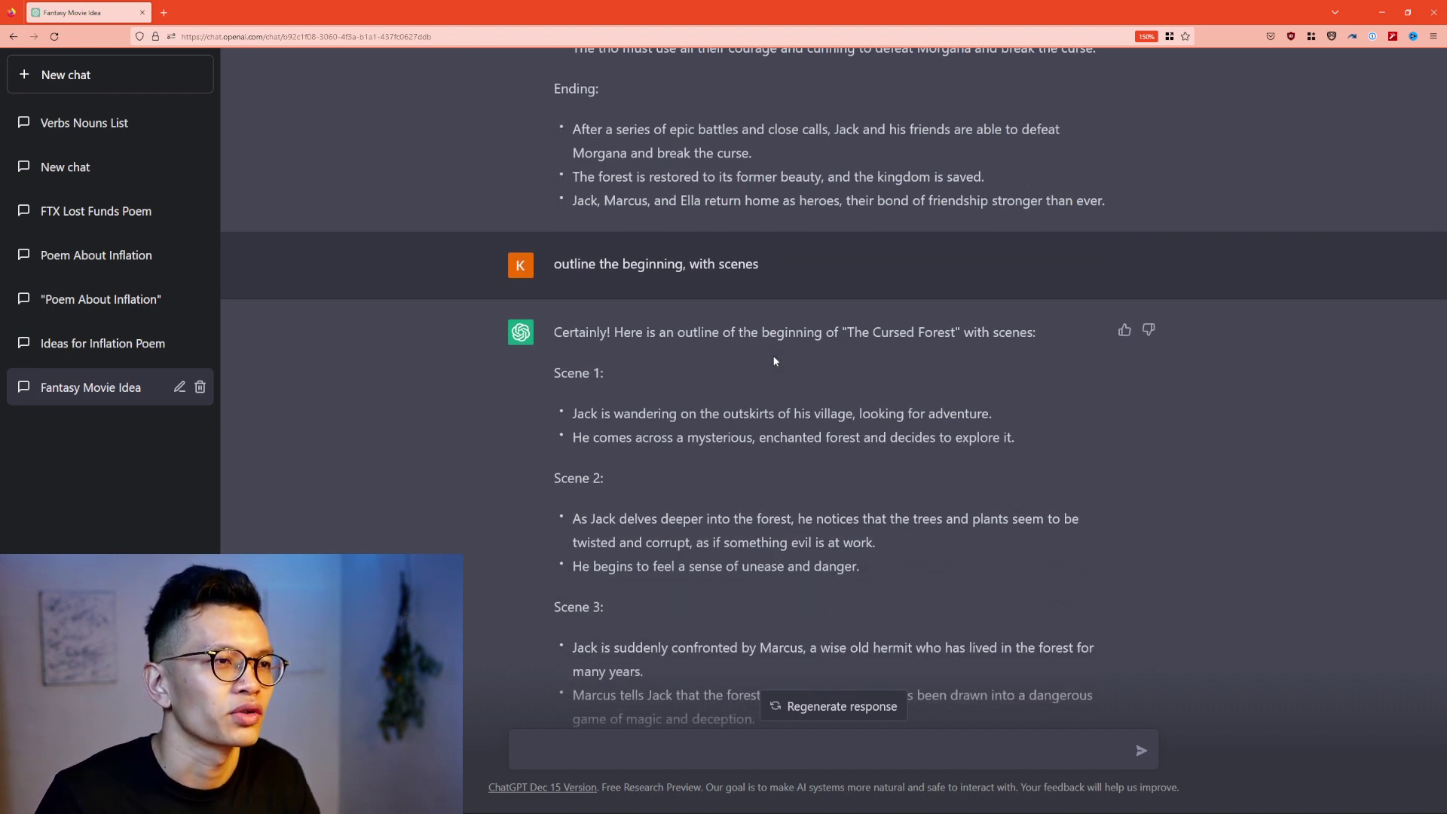
scroll(774, 361, "down", 1)
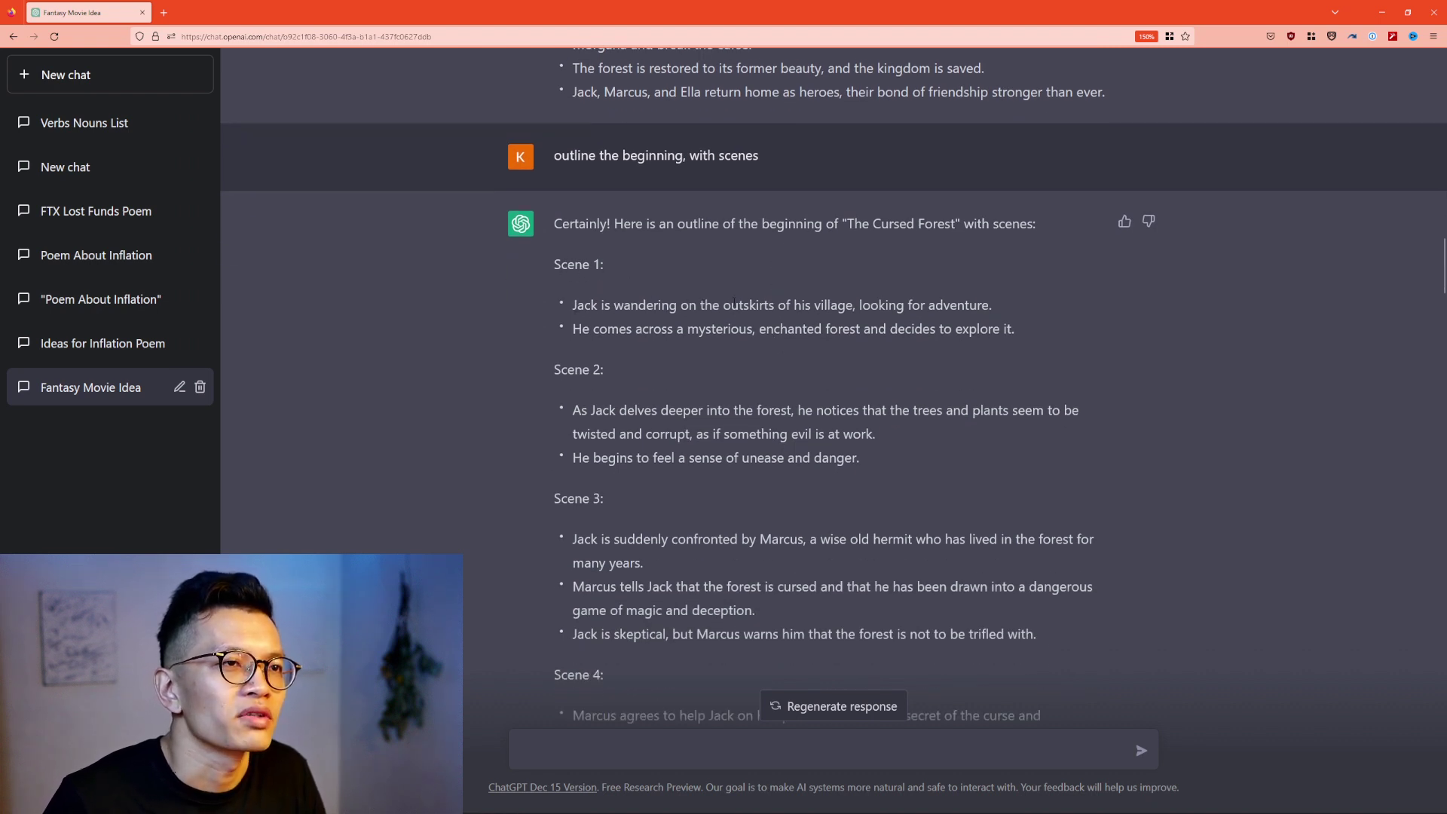
scroll(585, 294, "down", 1)
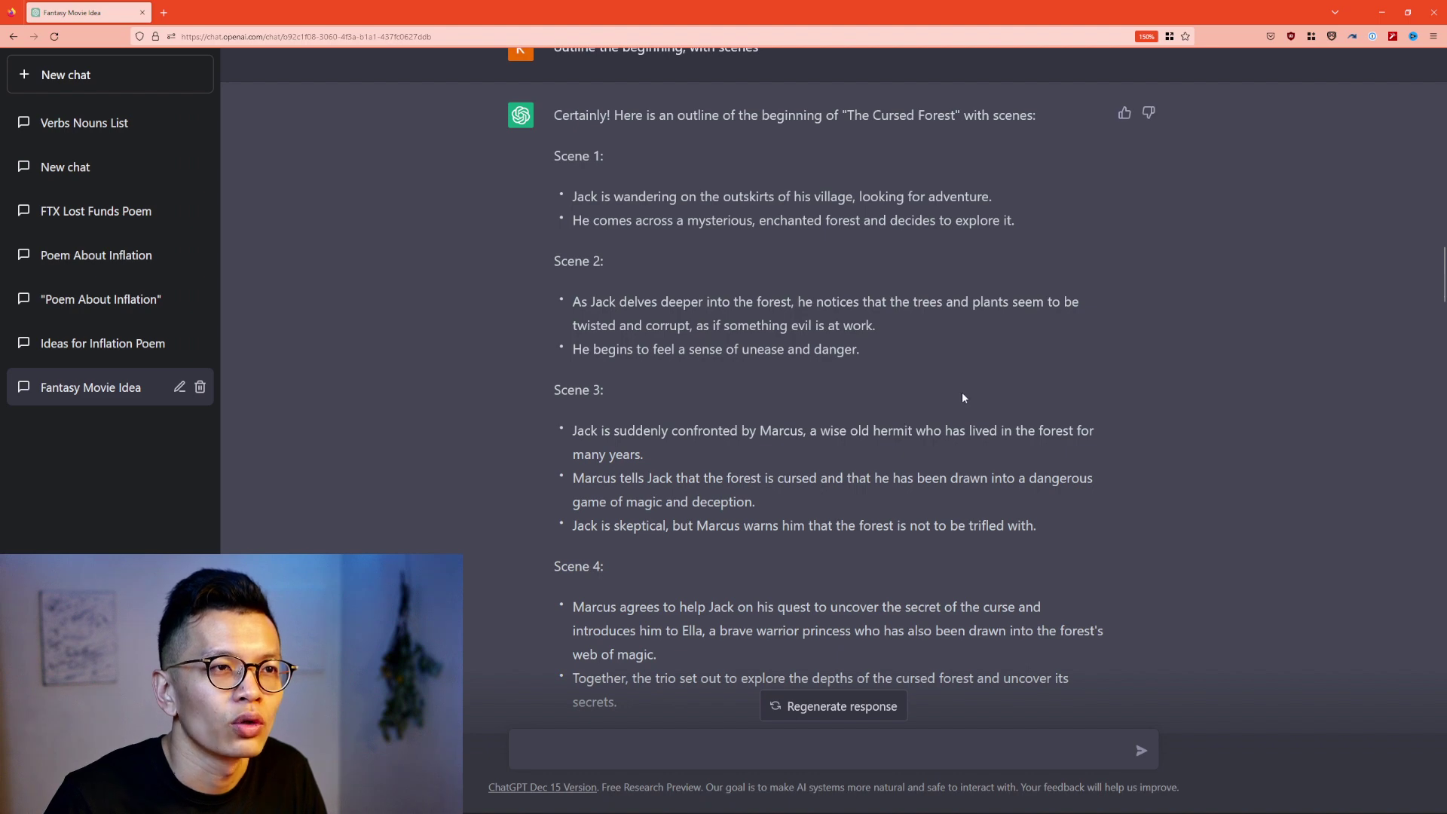
scroll(694, 446, "down", 1)
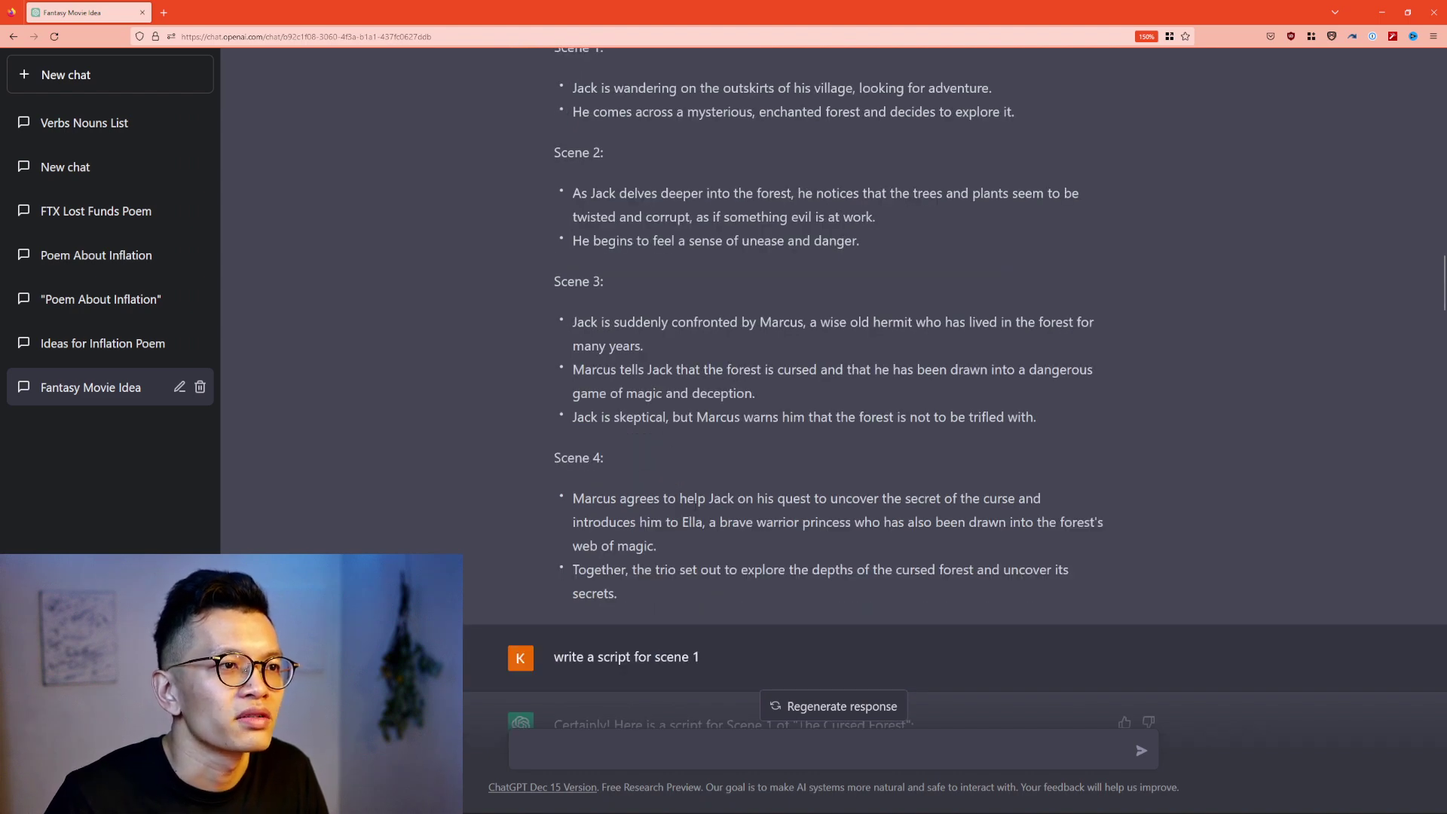
scroll(942, 354, "up", 1)
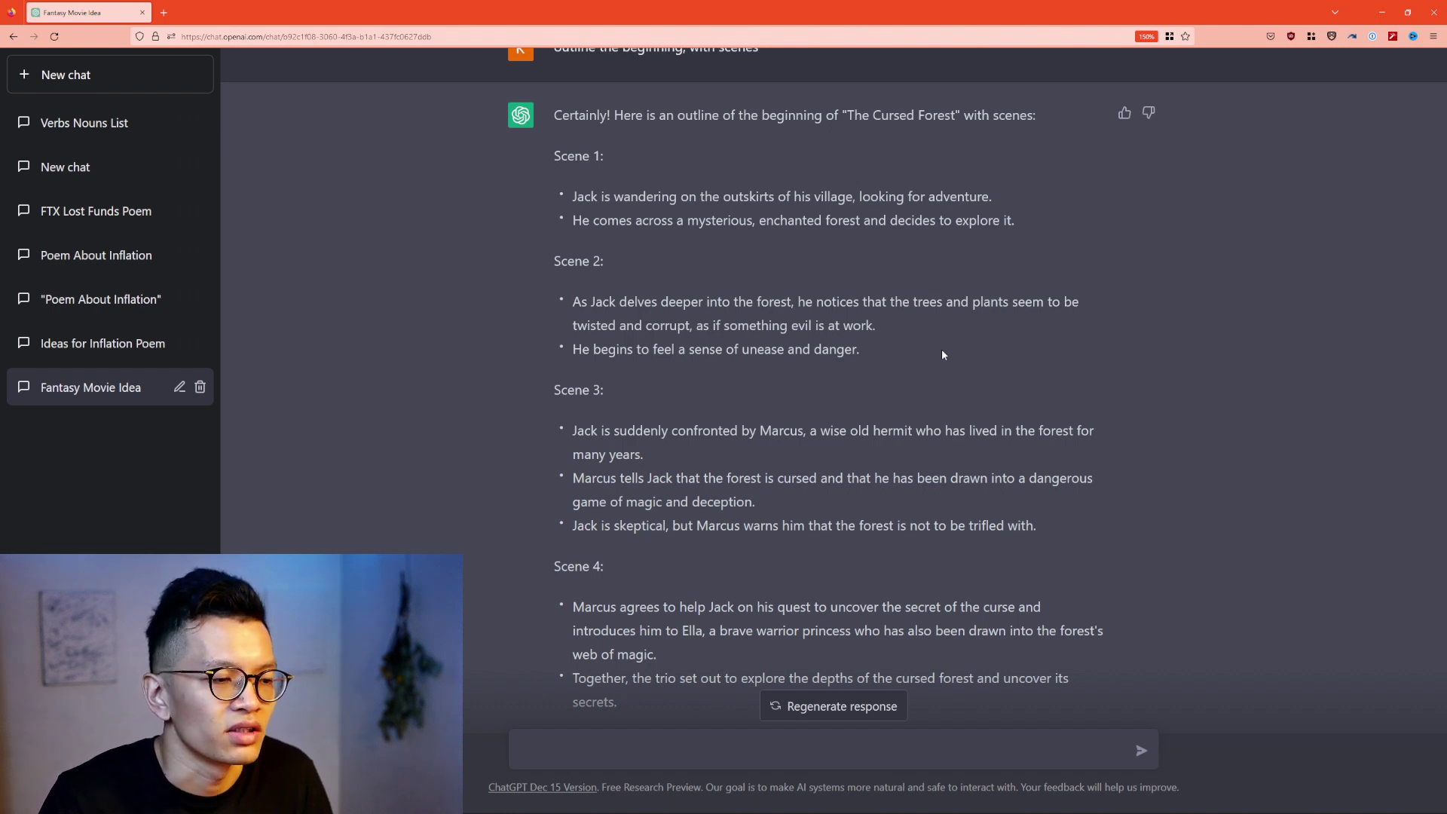
scroll(942, 350, "down", 1)
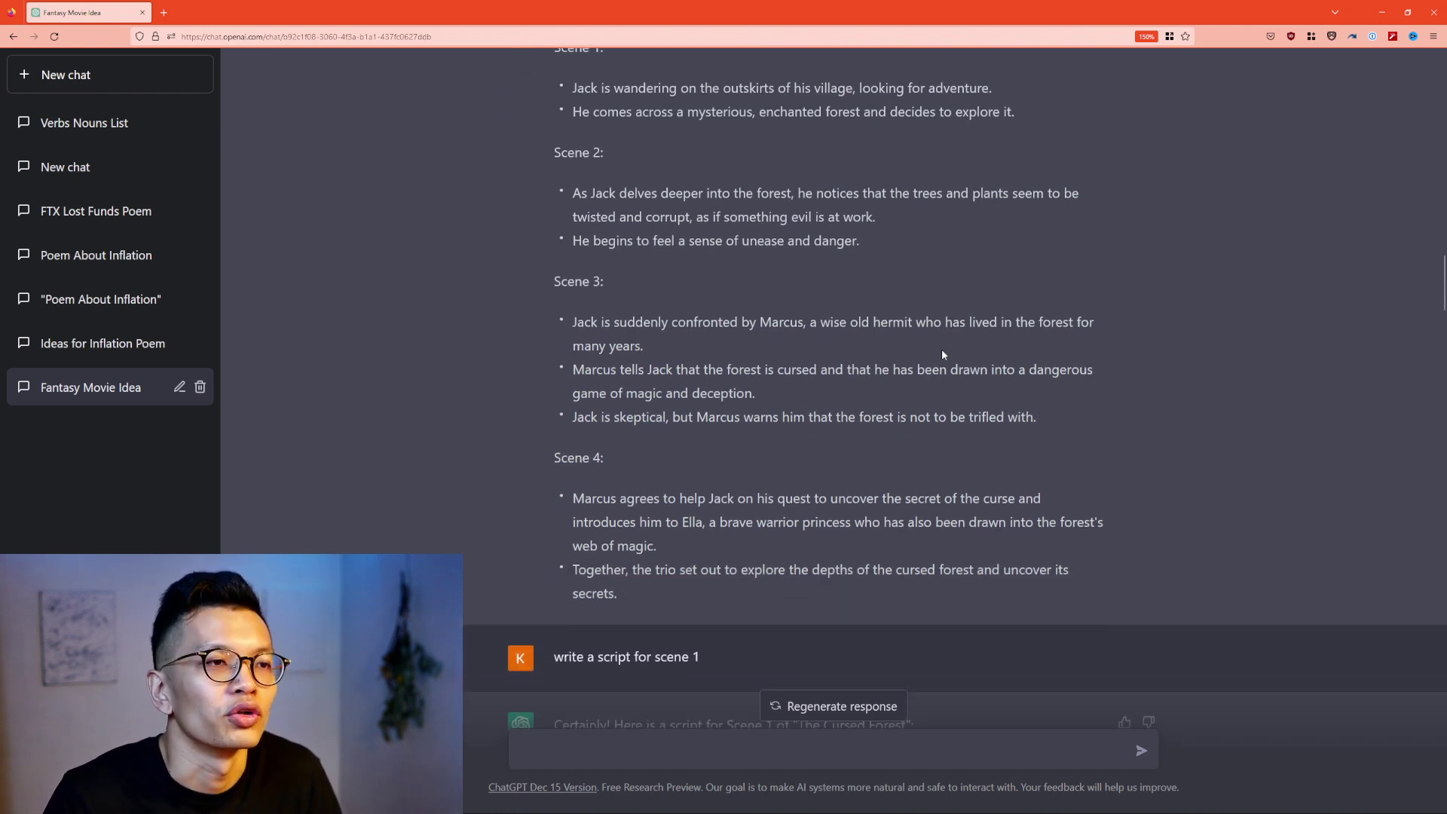
scroll(942, 350, "down", 4)
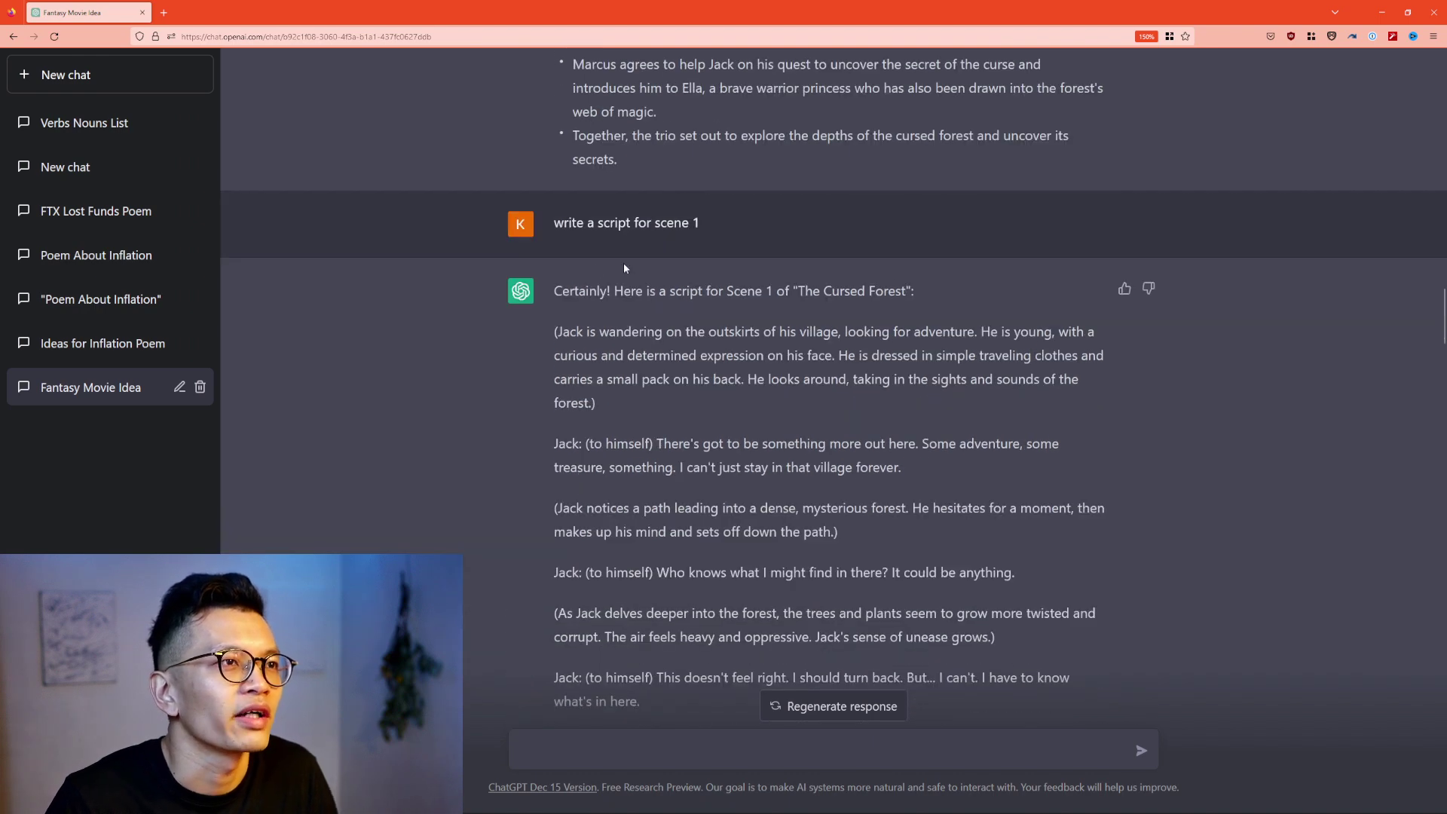
scroll(762, 266, "up", 8)
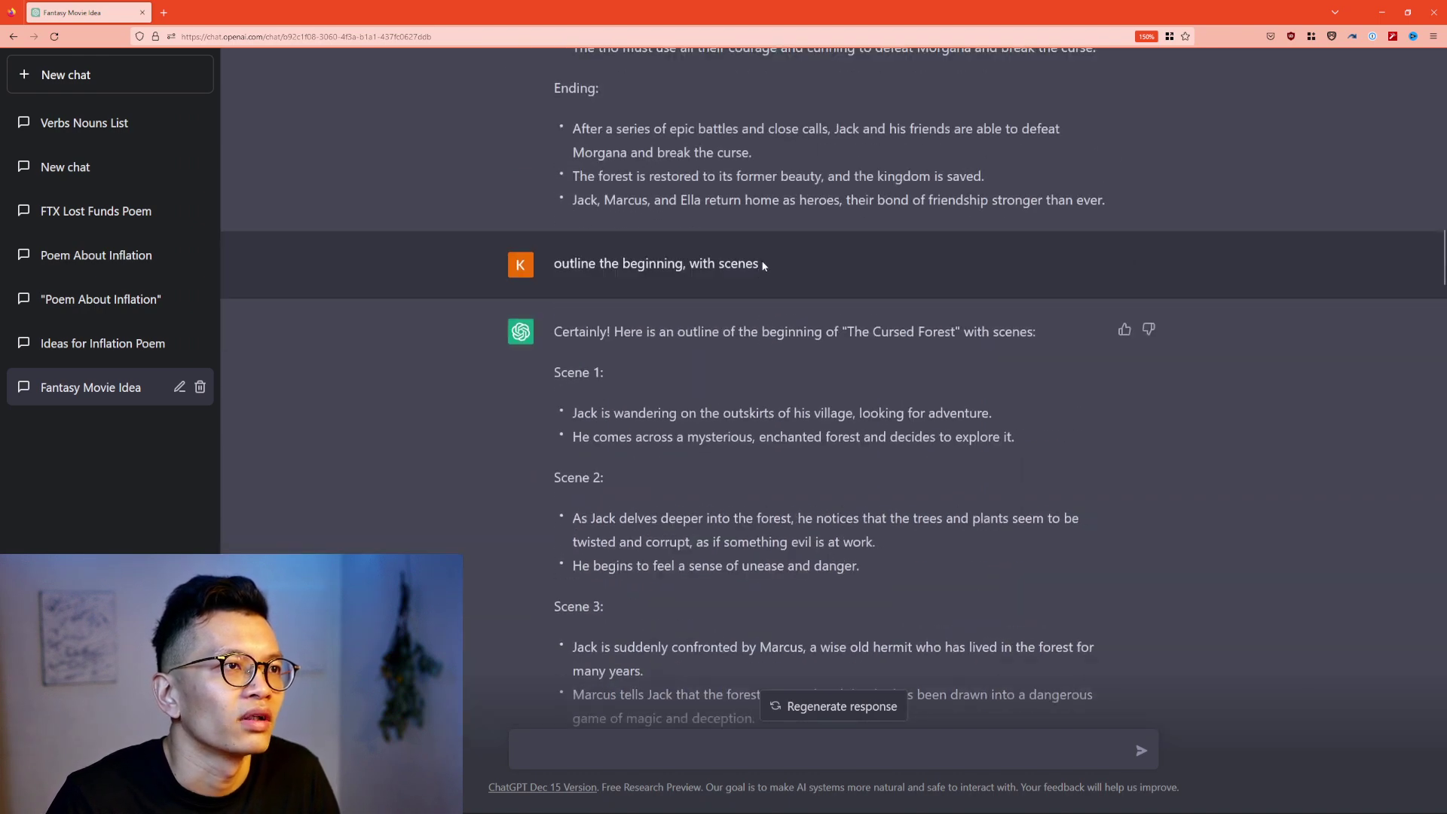
scroll(872, 400, "down", 7)
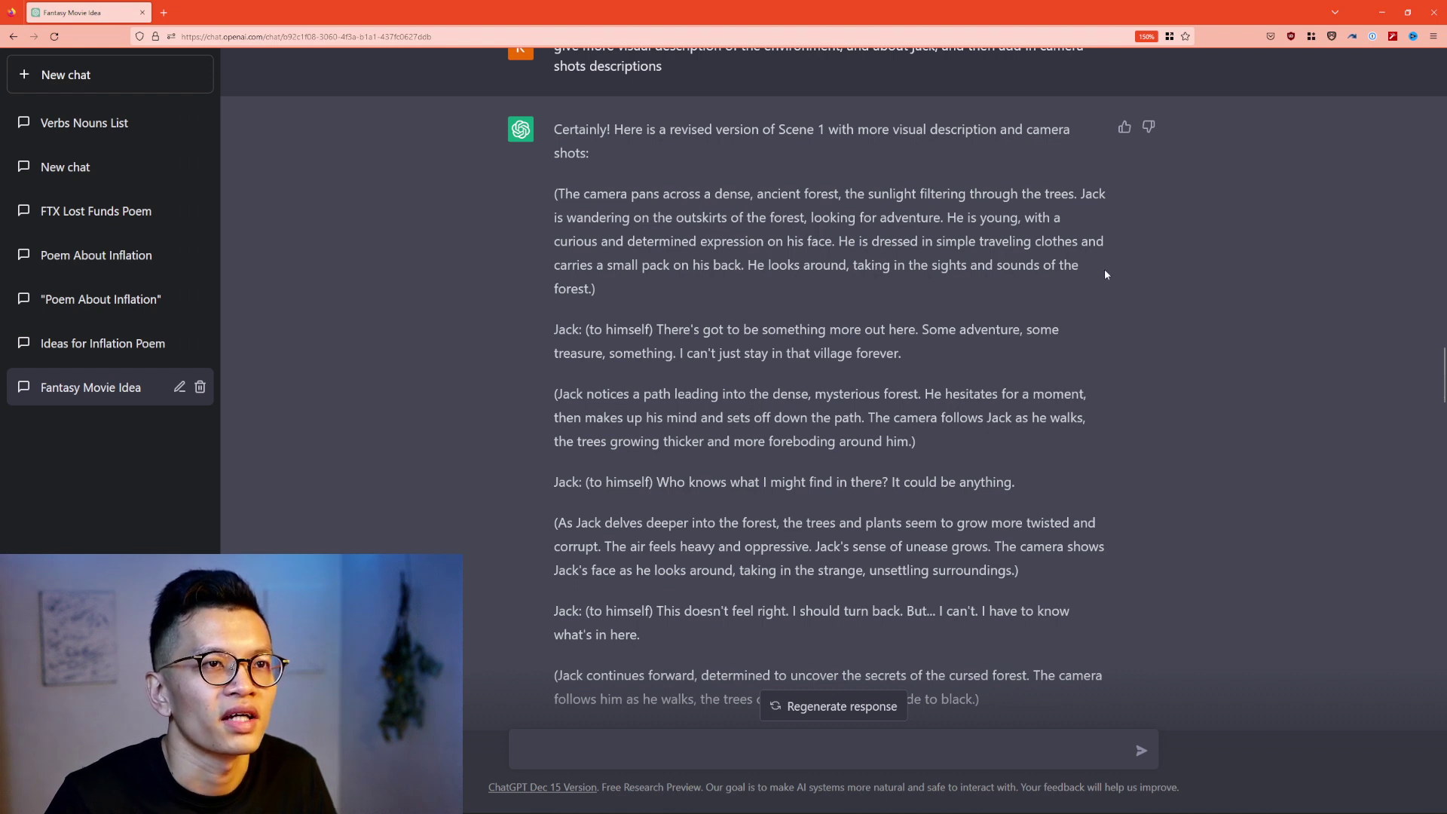
Step: Review the revised scene 1 script with visual descriptions and camera shots, and the matching scripts for scenes 2 and 3
scroll(571, 260, "down", 2)
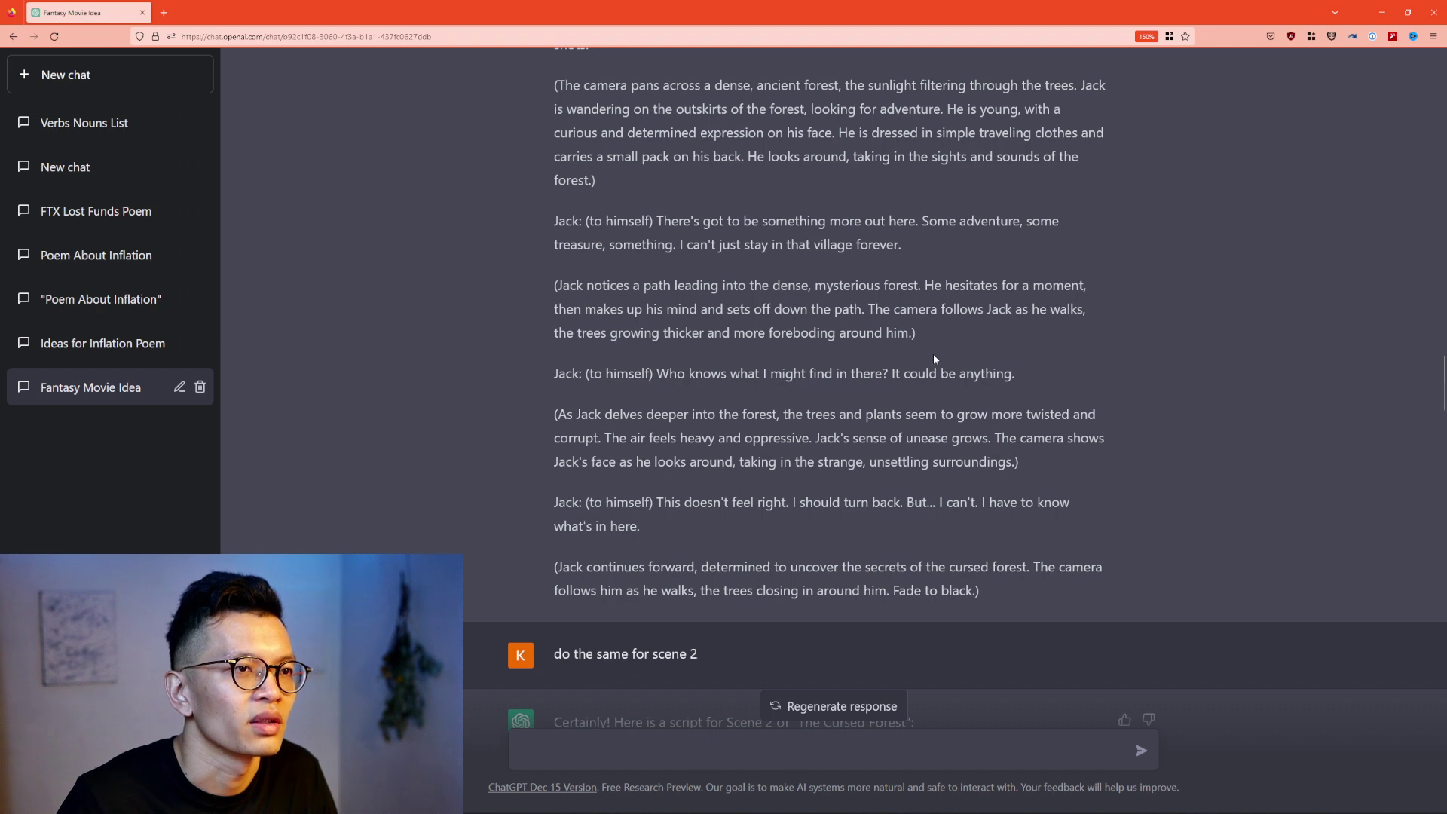
scroll(940, 353, "down", 5)
scroll(942, 352, "down", 2)
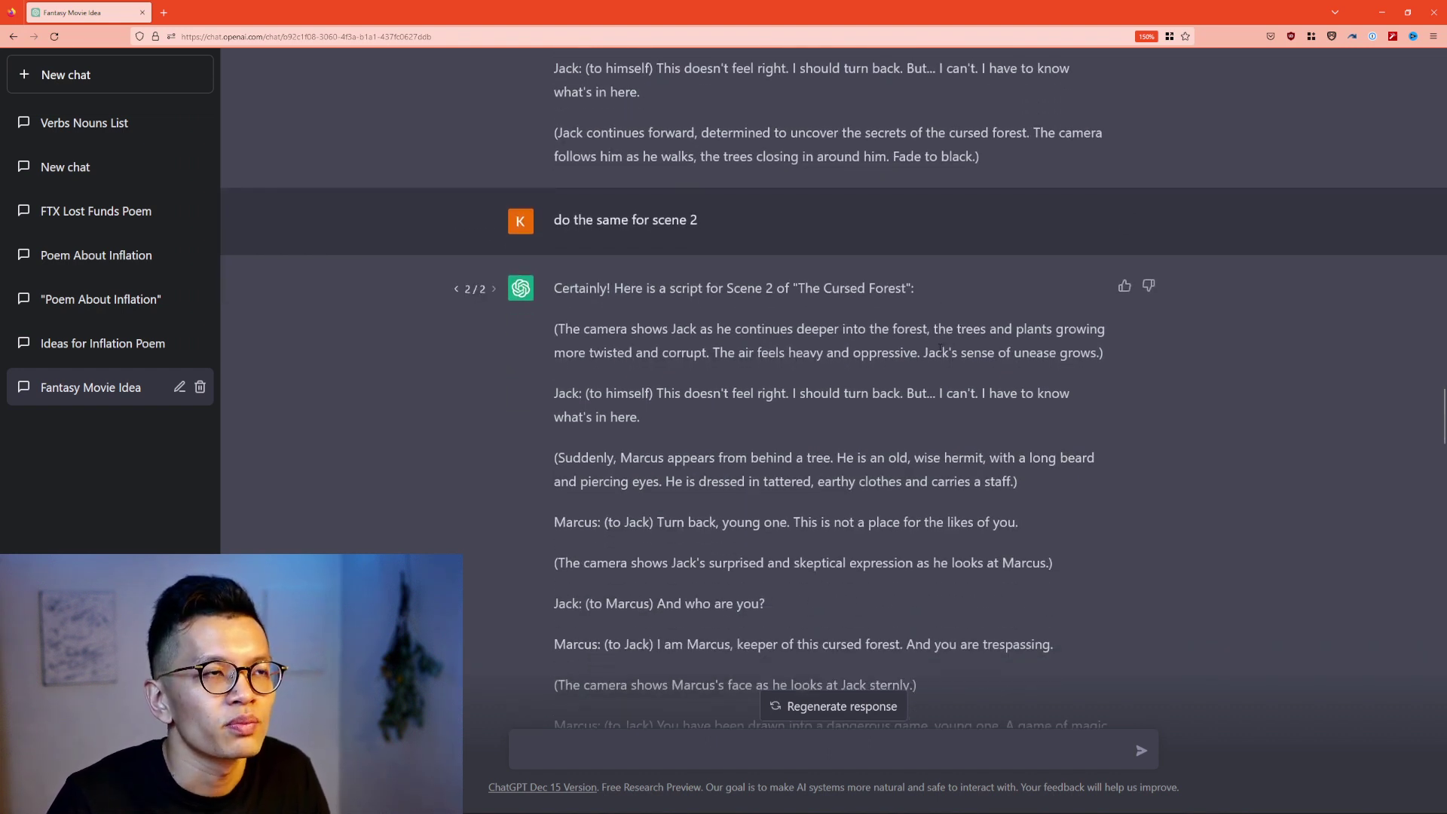
scroll(939, 347, "up", 6)
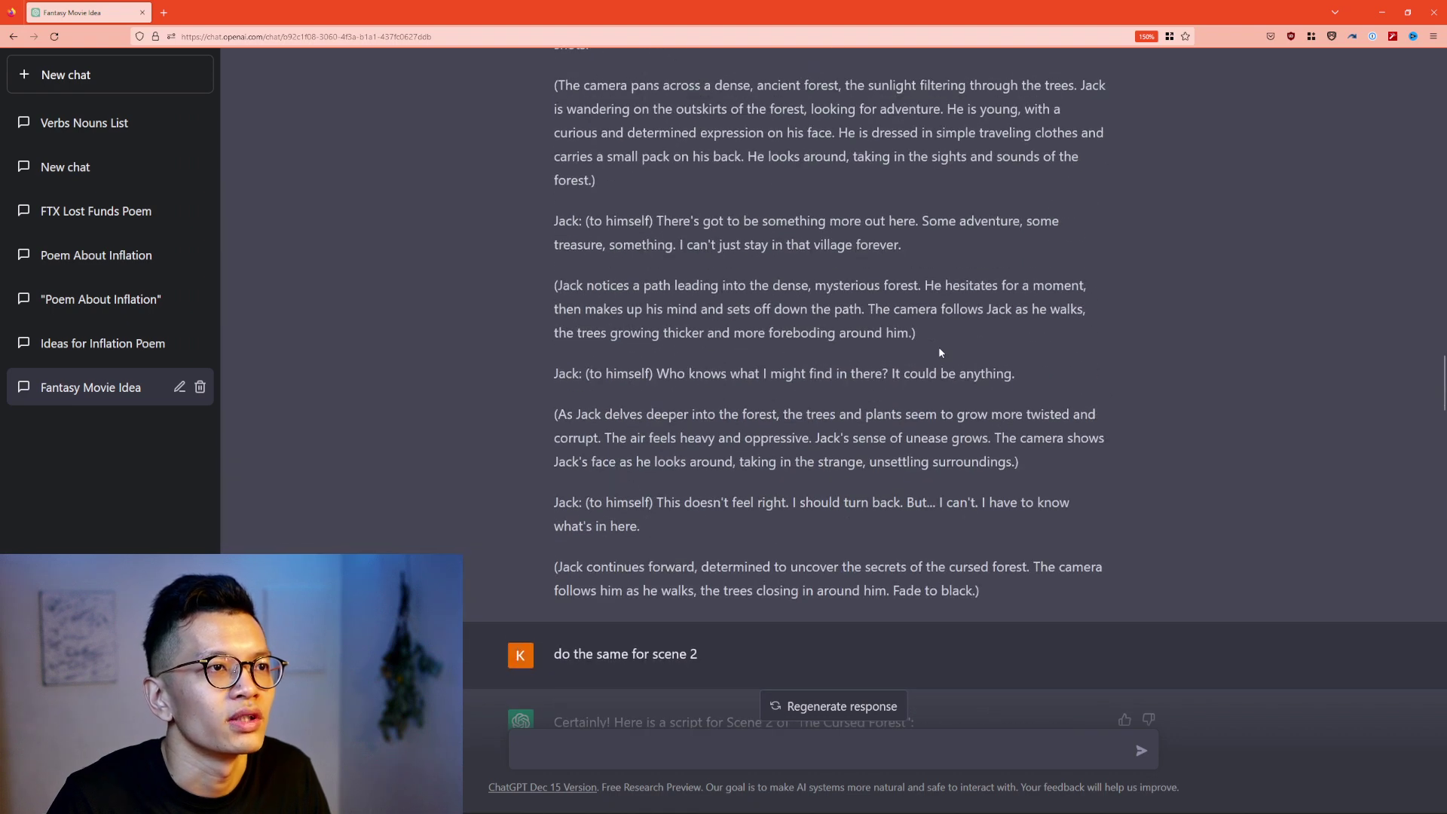
scroll(562, 293, "up", 3)
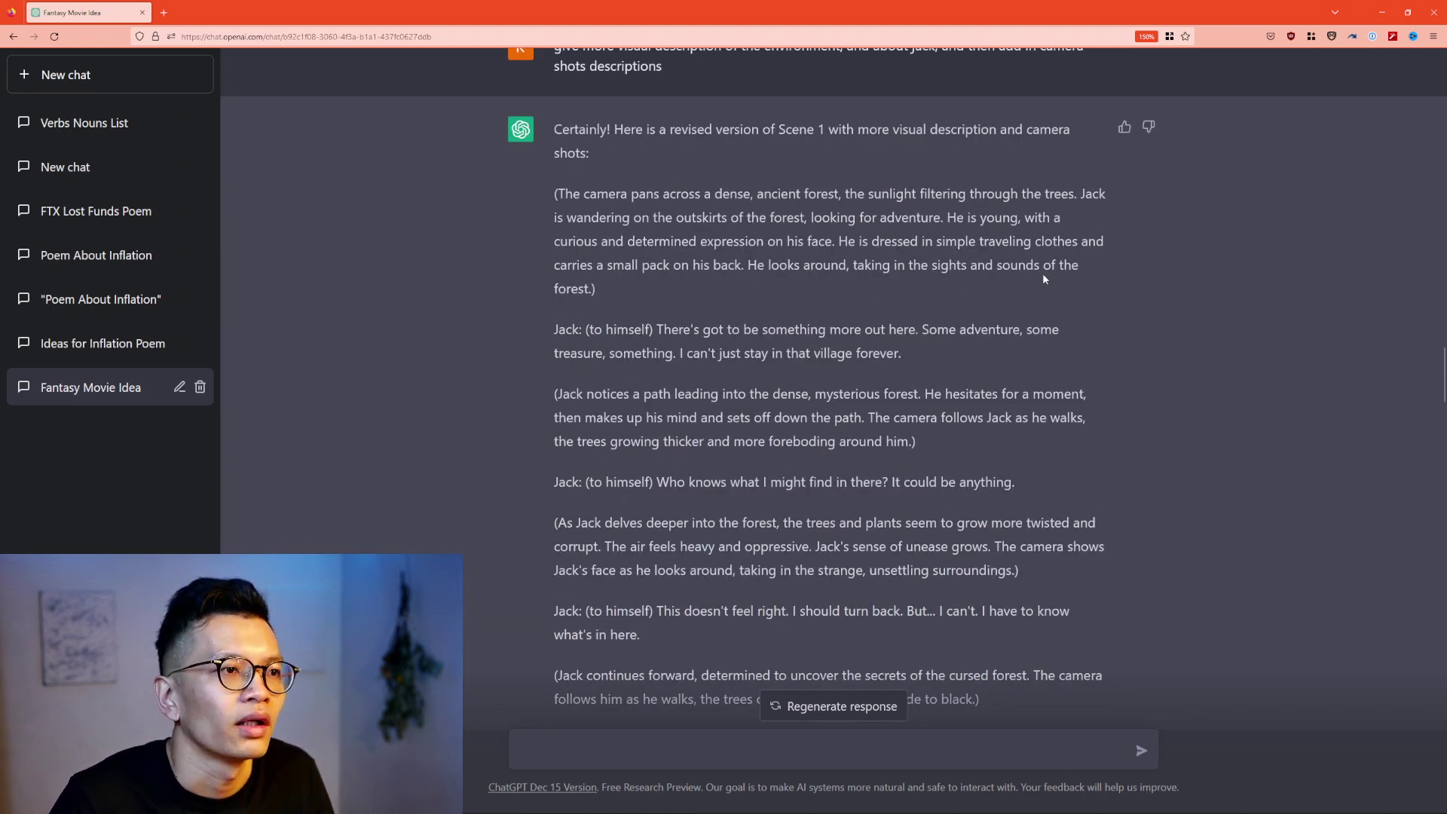
scroll(1044, 278, "down", 2)
scroll(1044, 279, "down", 8)
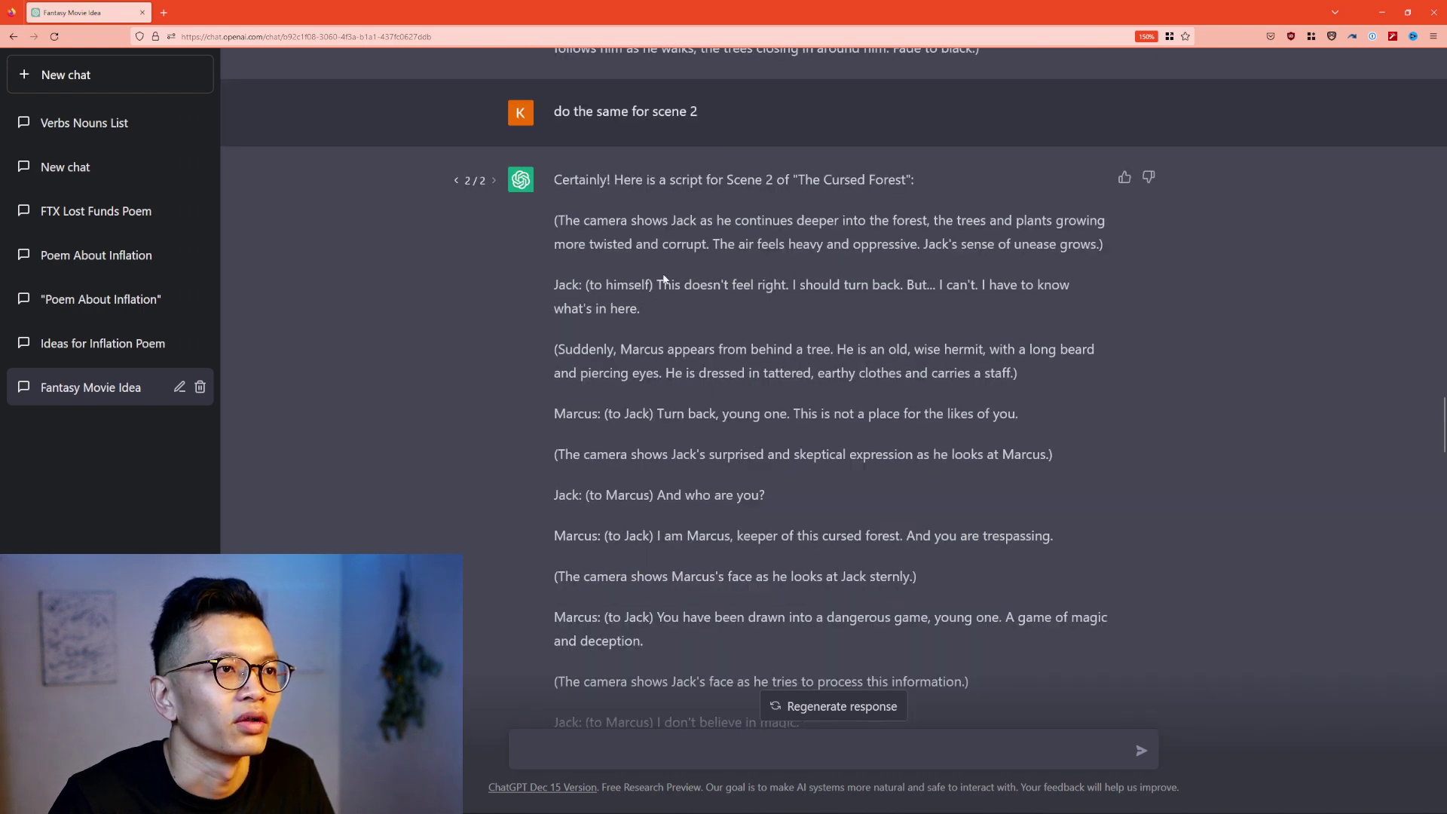
scroll(664, 279, "down", 10)
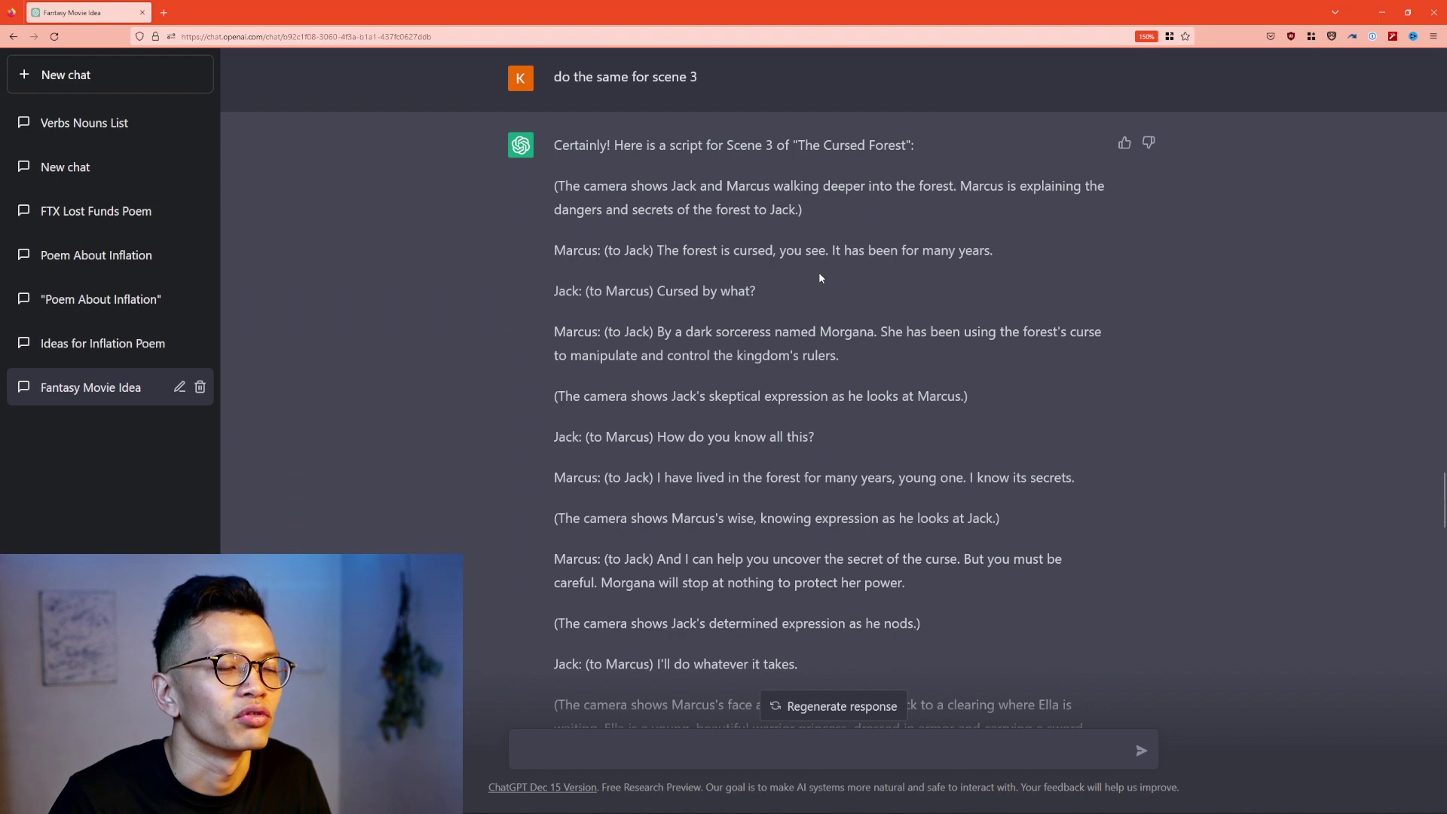
scroll(820, 278, "down", 15)
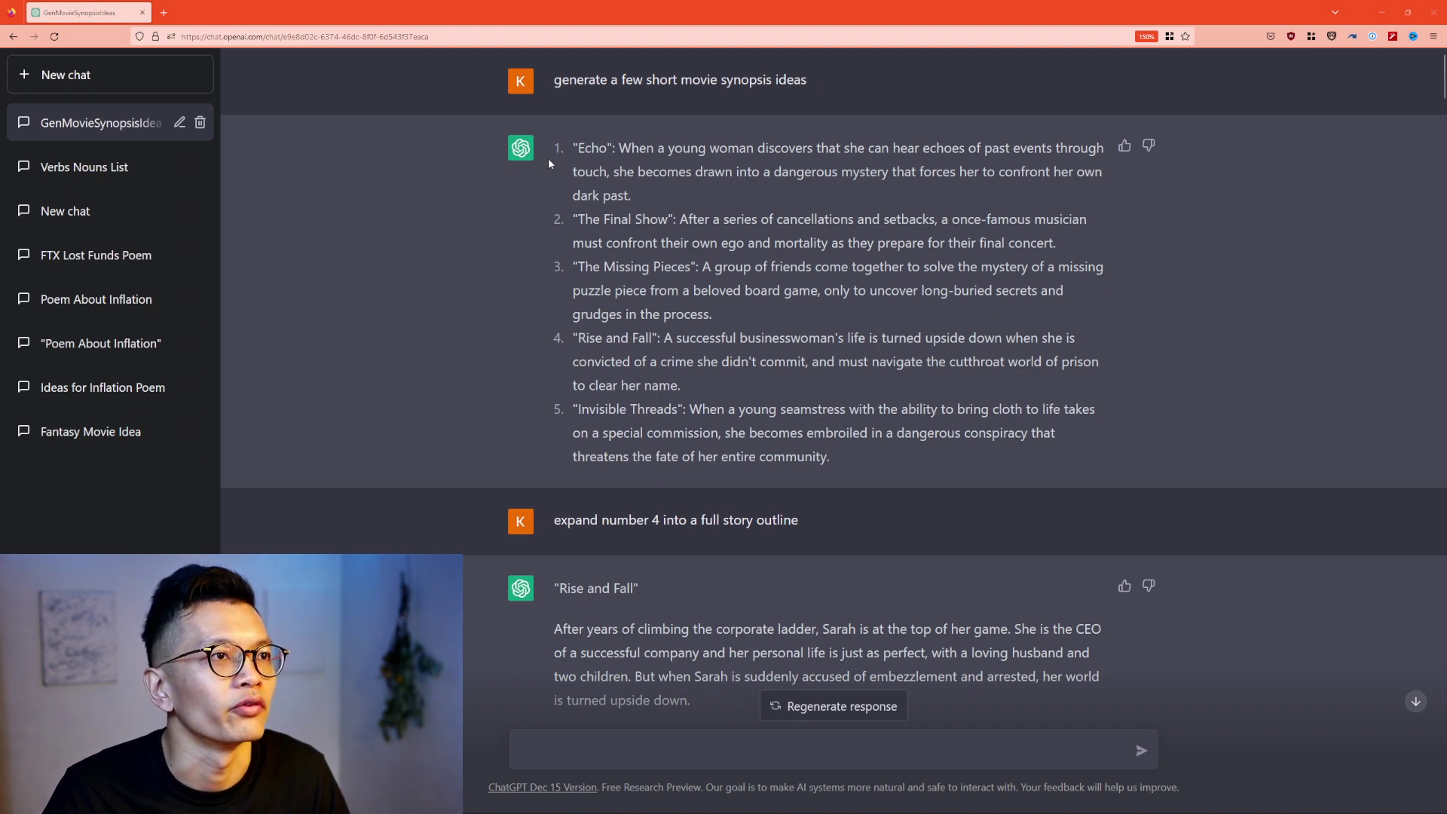
Step: Review the short movie synopsis ideas, the full story outline of "Rise and Fall", and its added conflict and conclusion
scroll(549, 156, "down", 4)
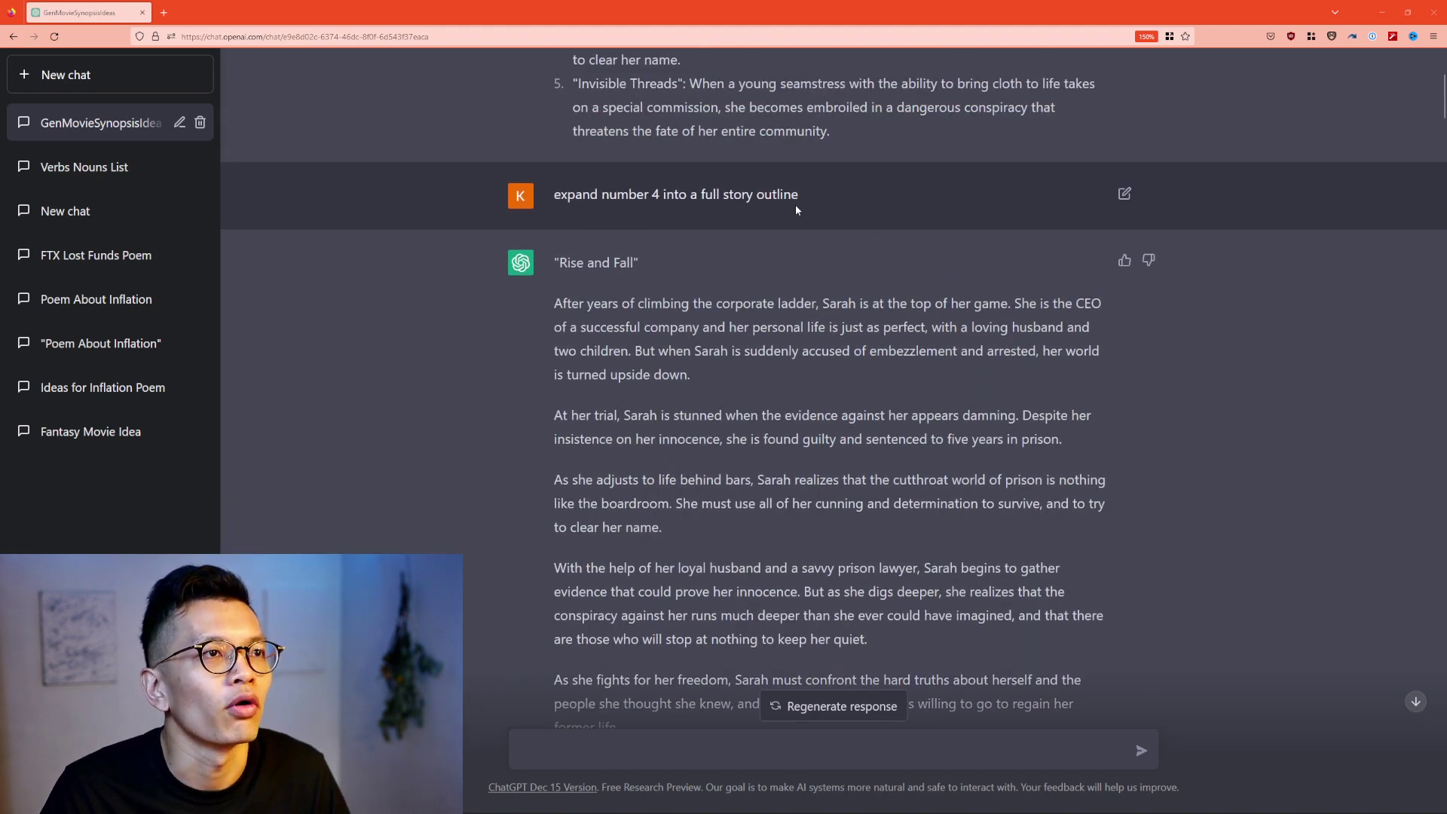
scroll(648, 157, "down", 2)
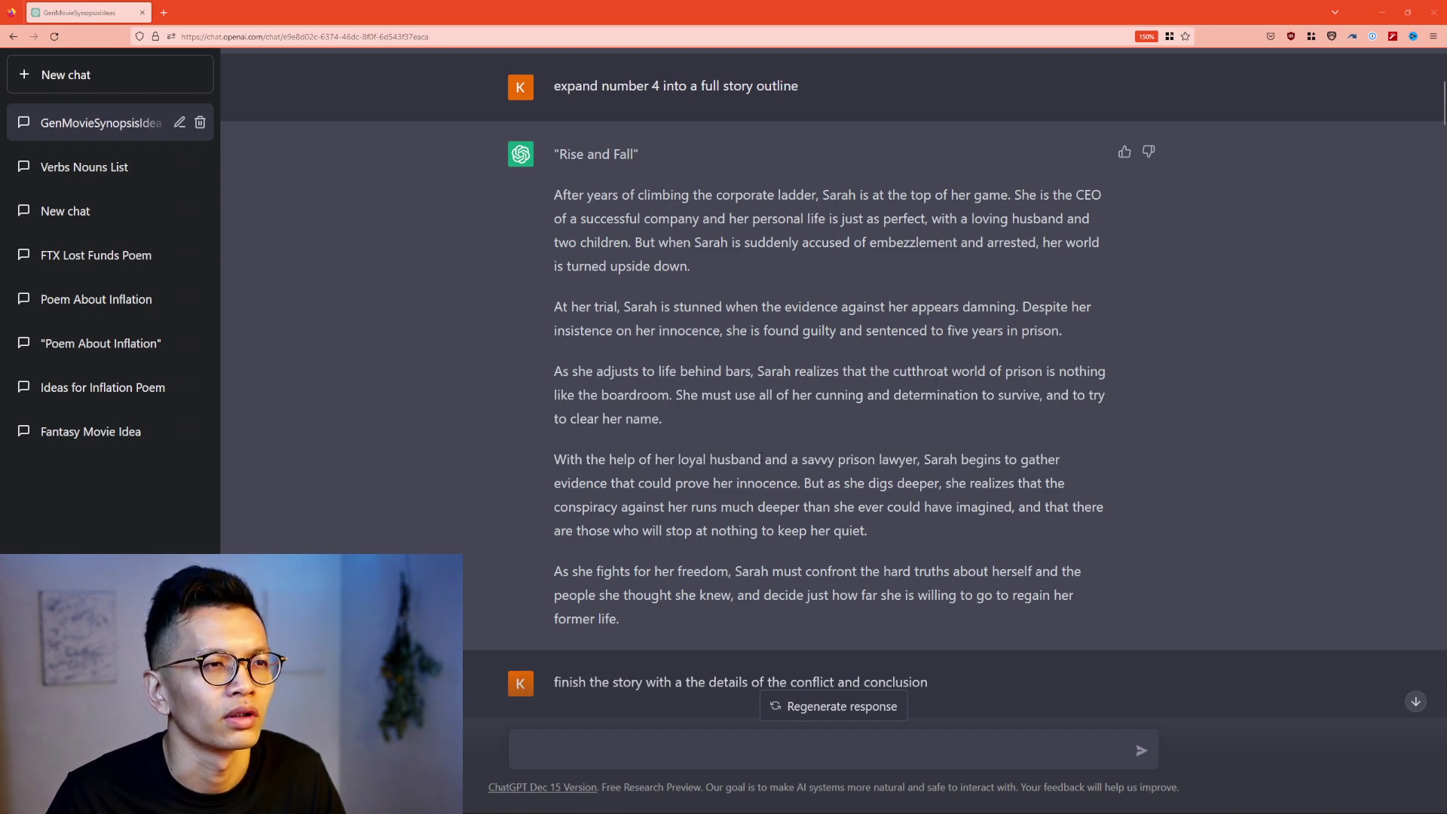
scroll(625, 439, "down", 2)
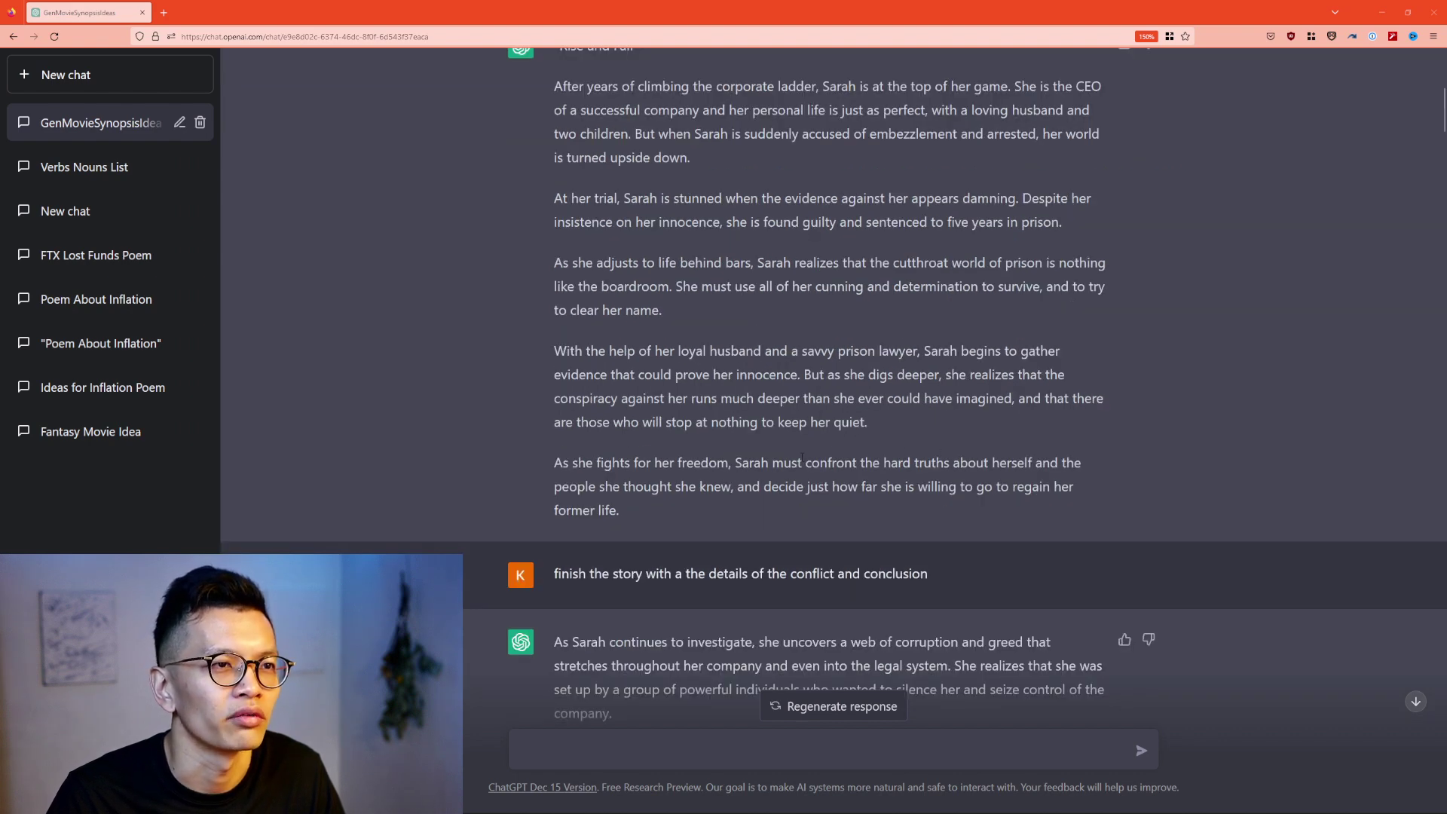
scroll(801, 457, "down", 6)
scroll(641, 422, "up", 2)
scroll(595, 398, "down", 2)
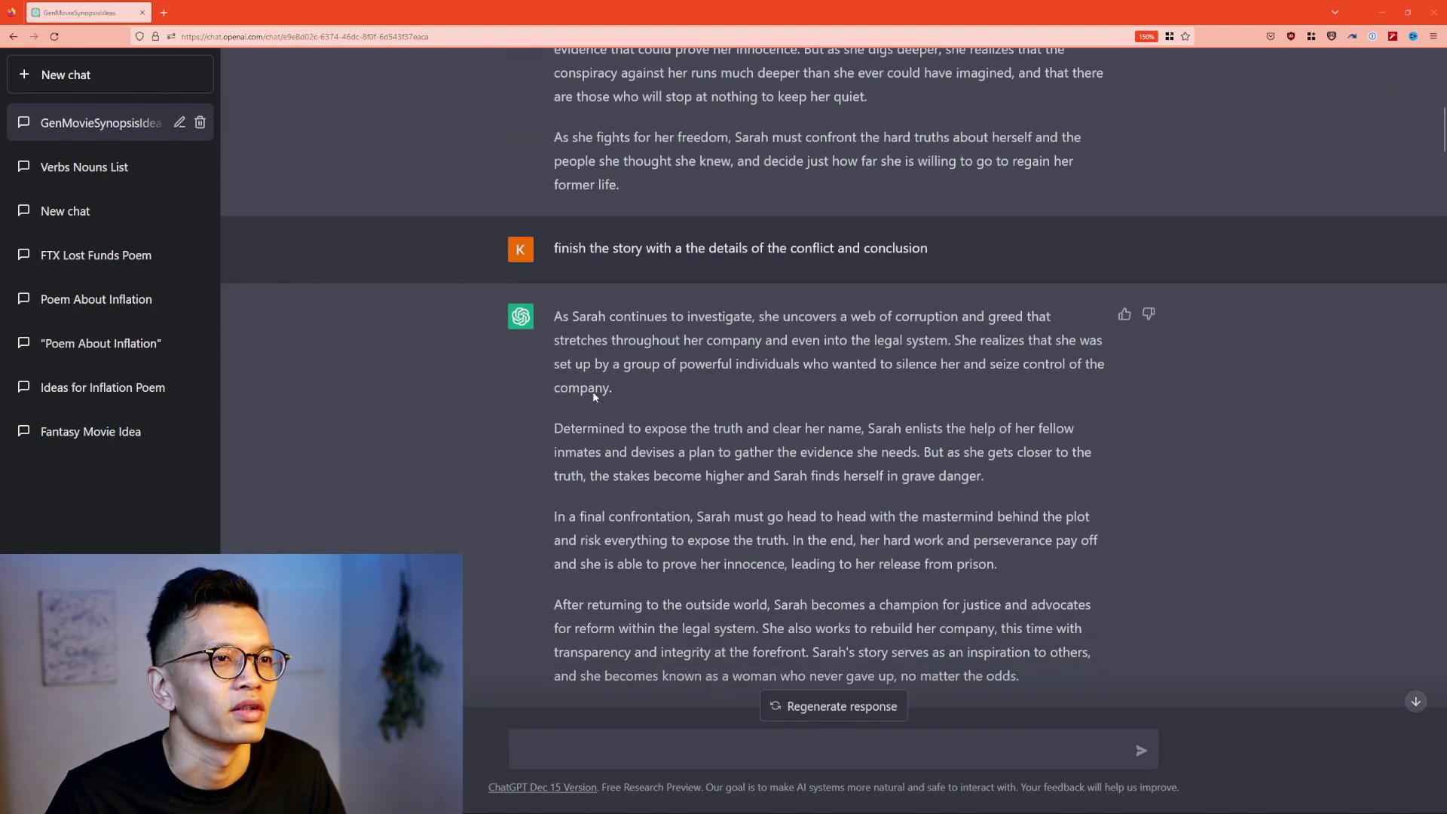
scroll(595, 392, "up", 2)
scroll(594, 395, "up", 2)
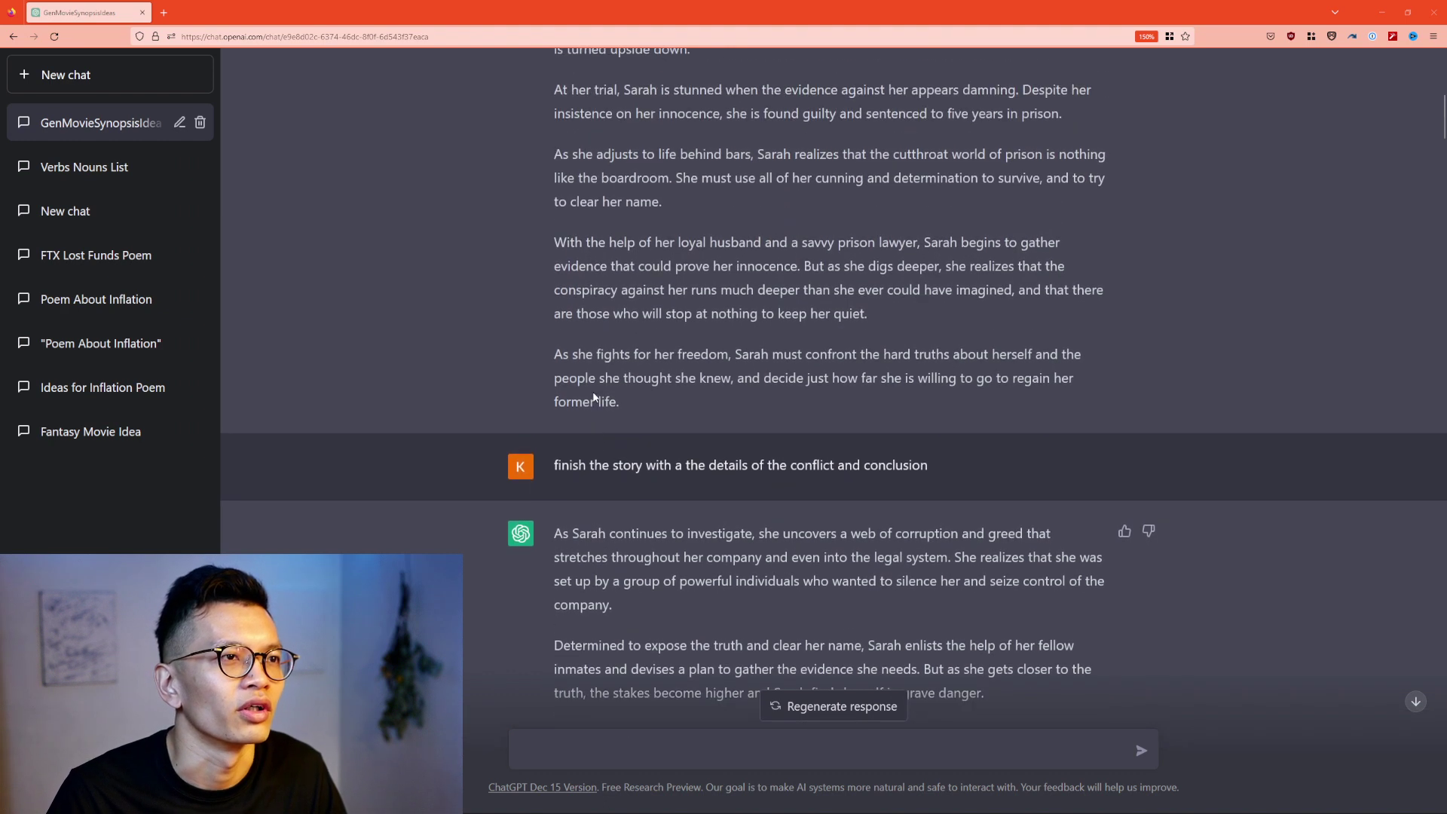
scroll(594, 396, "down", 6)
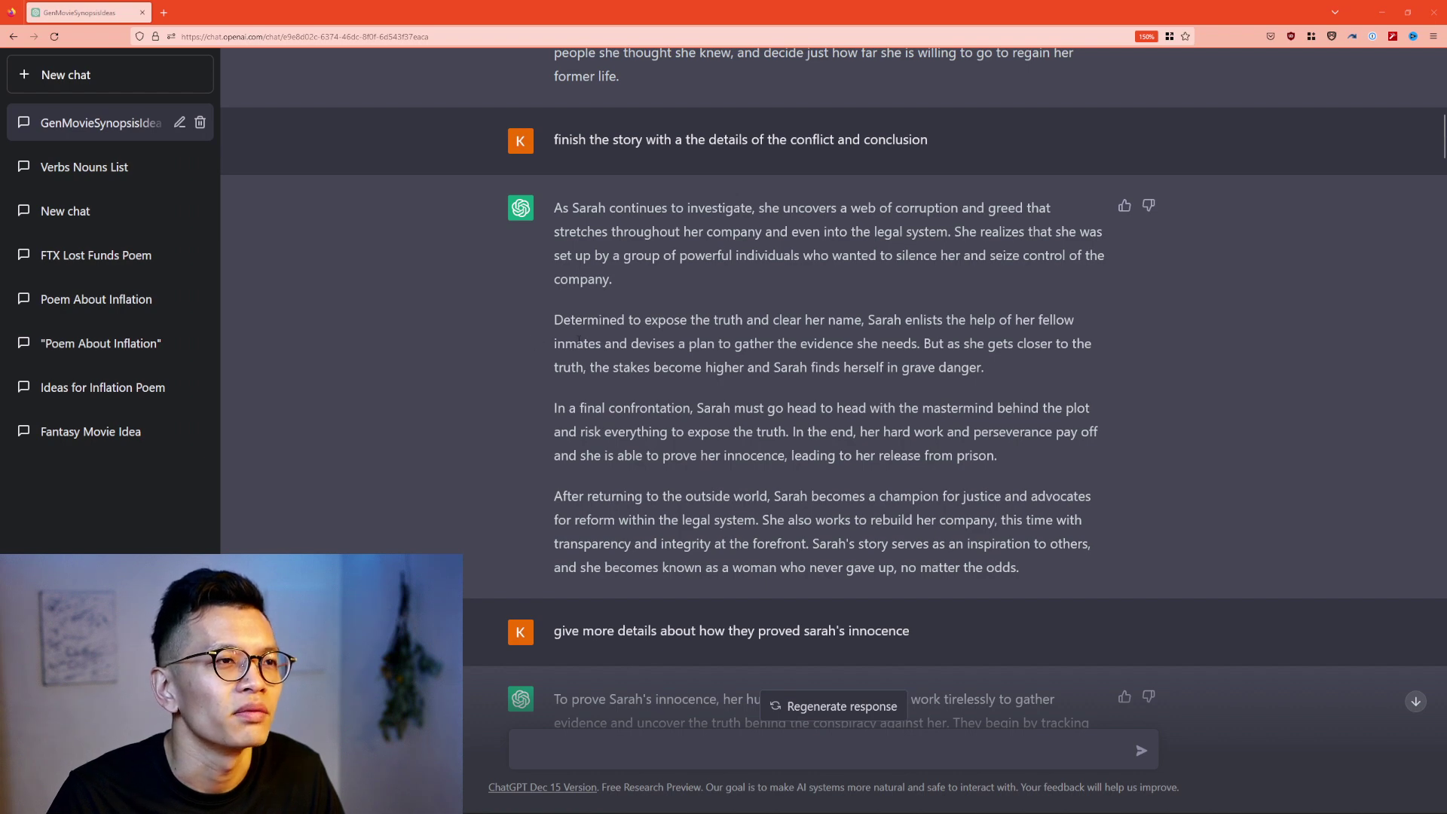
Step: Read how the heroine of "Rise and Fall" is proven innocent, the main characters' backstories, and the descriptions of the story's places
scroll(824, 204, "down", 5)
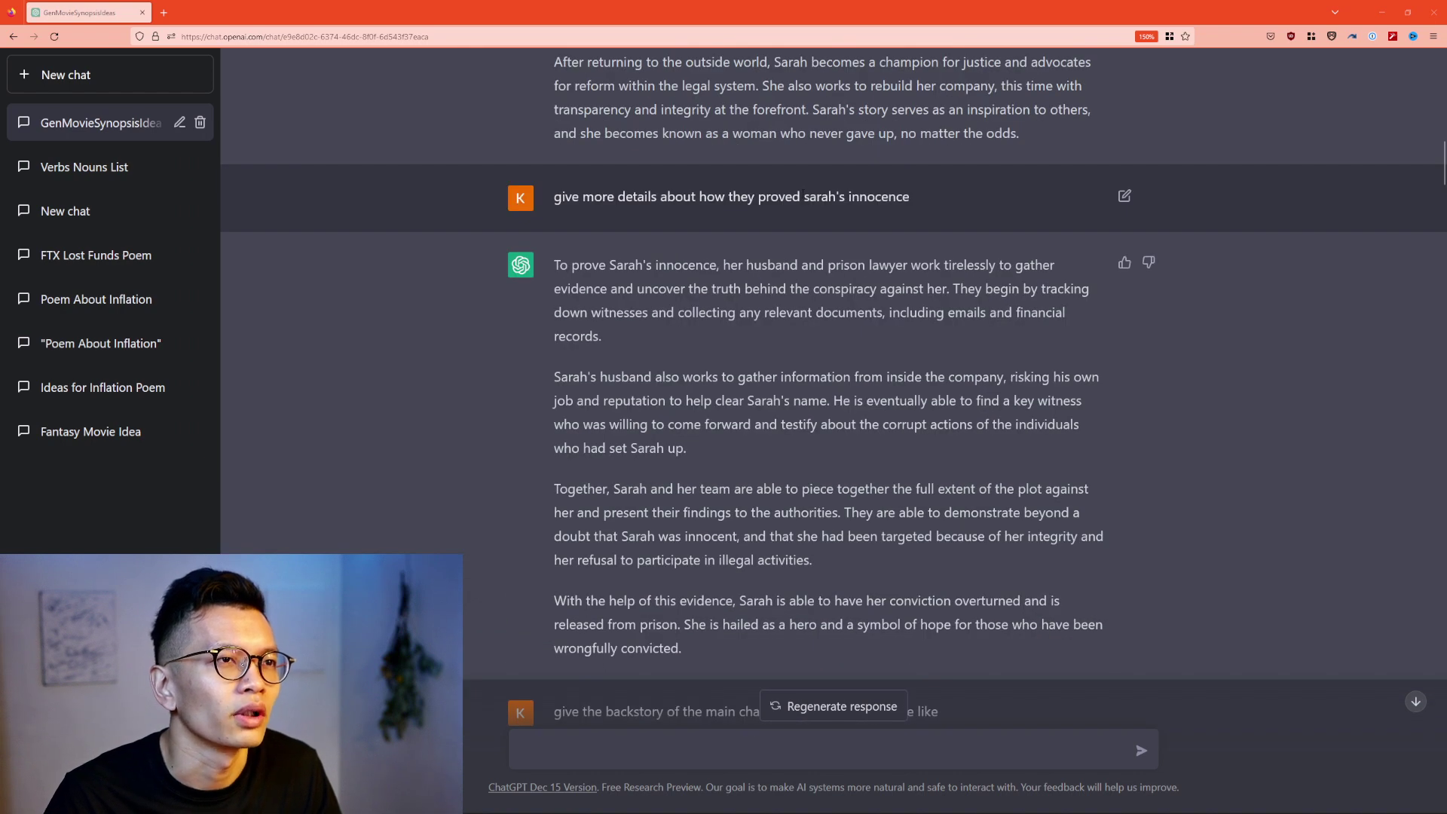
scroll(924, 195, "down", 1)
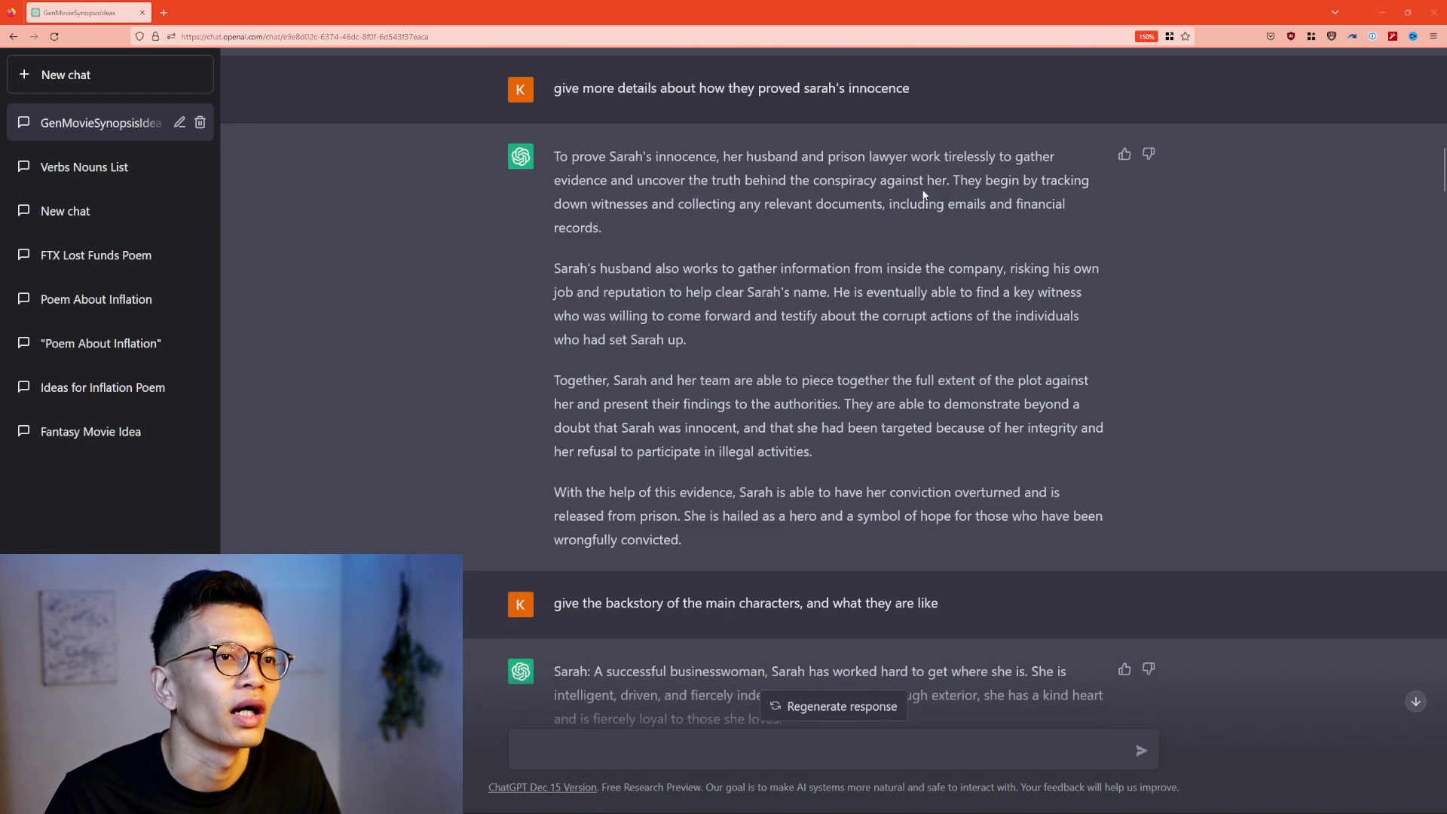
scroll(924, 195, "down", 4)
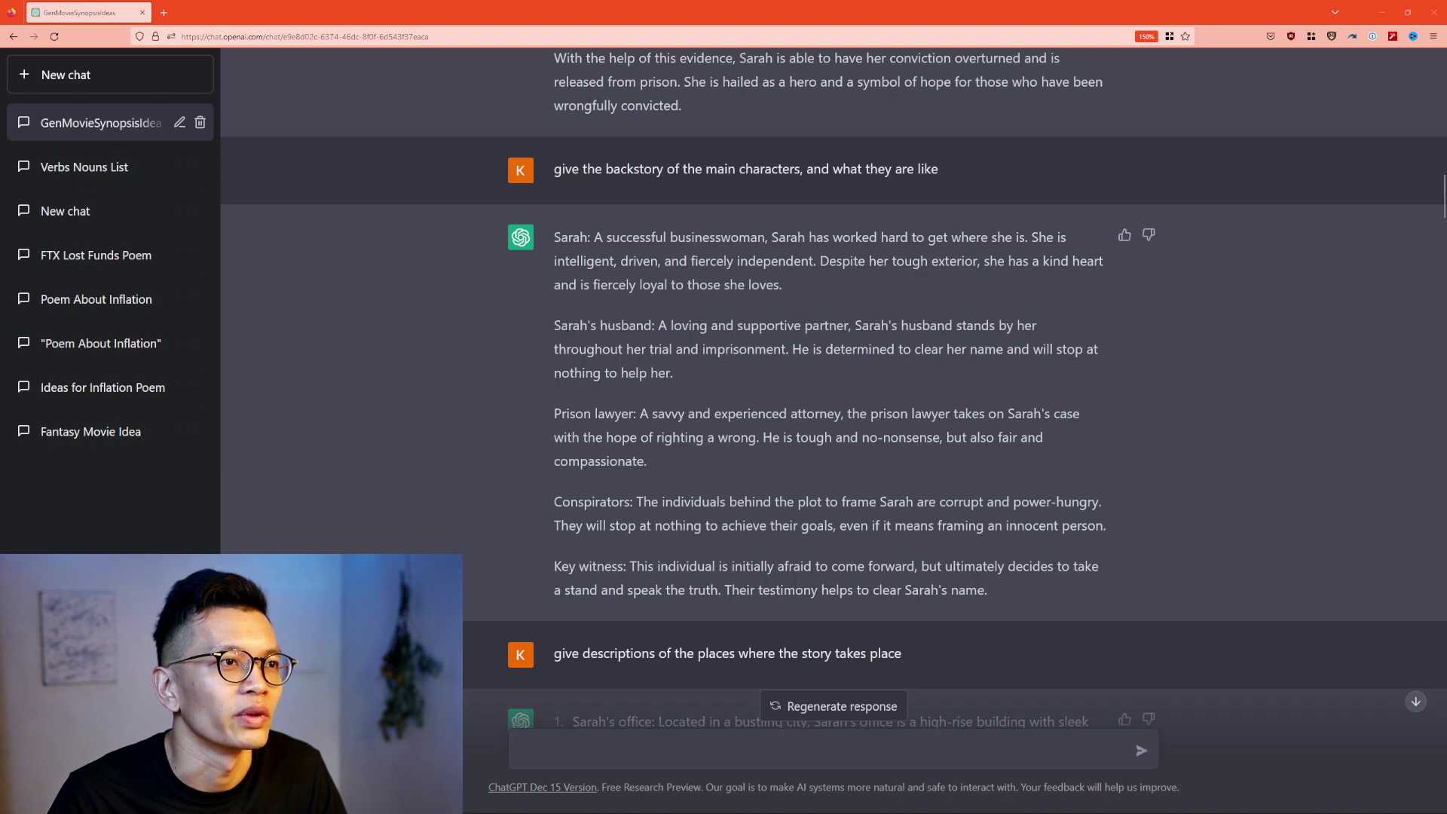
scroll(616, 232, "down", 4)
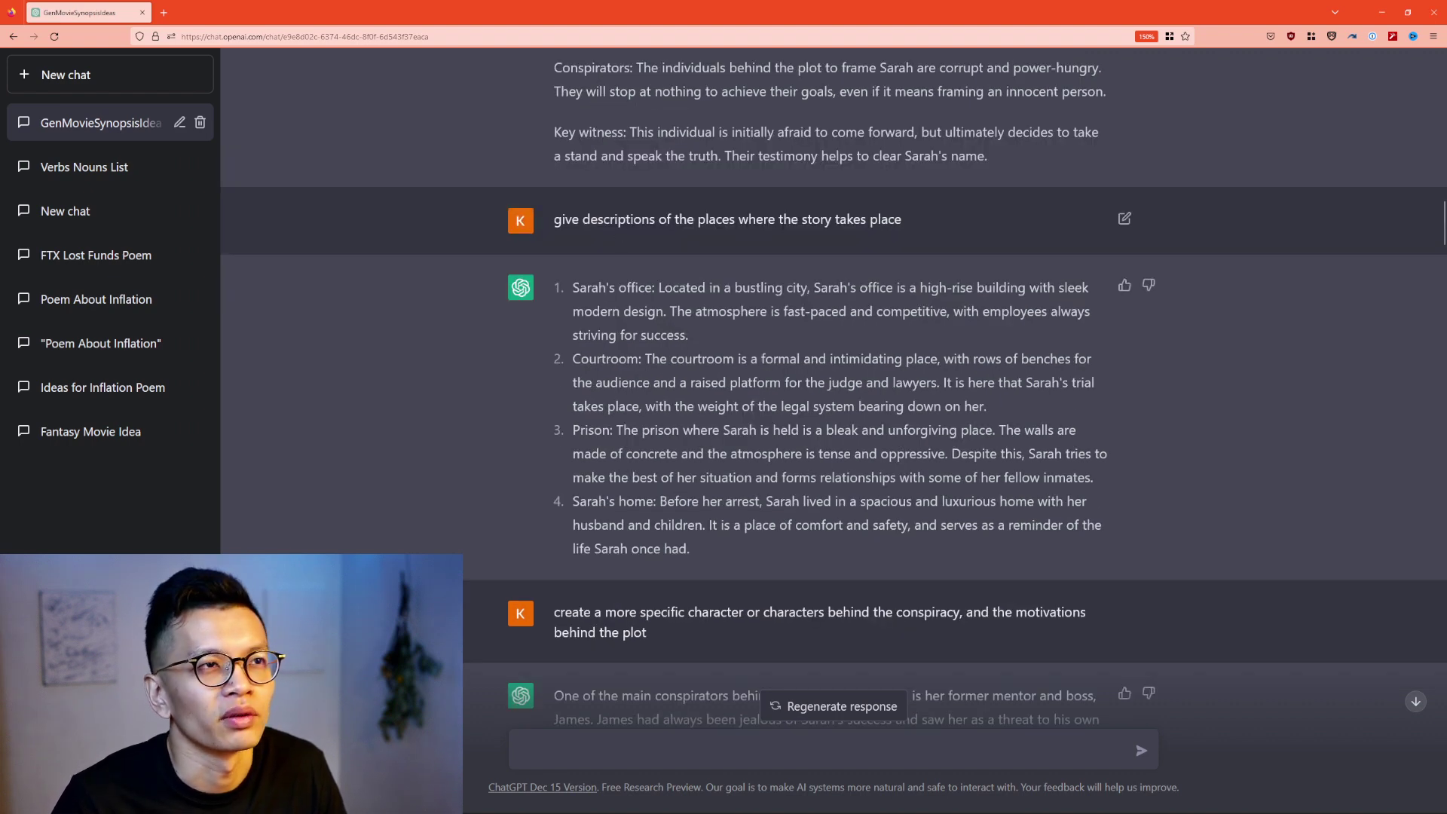
scroll(906, 227, "down", 1)
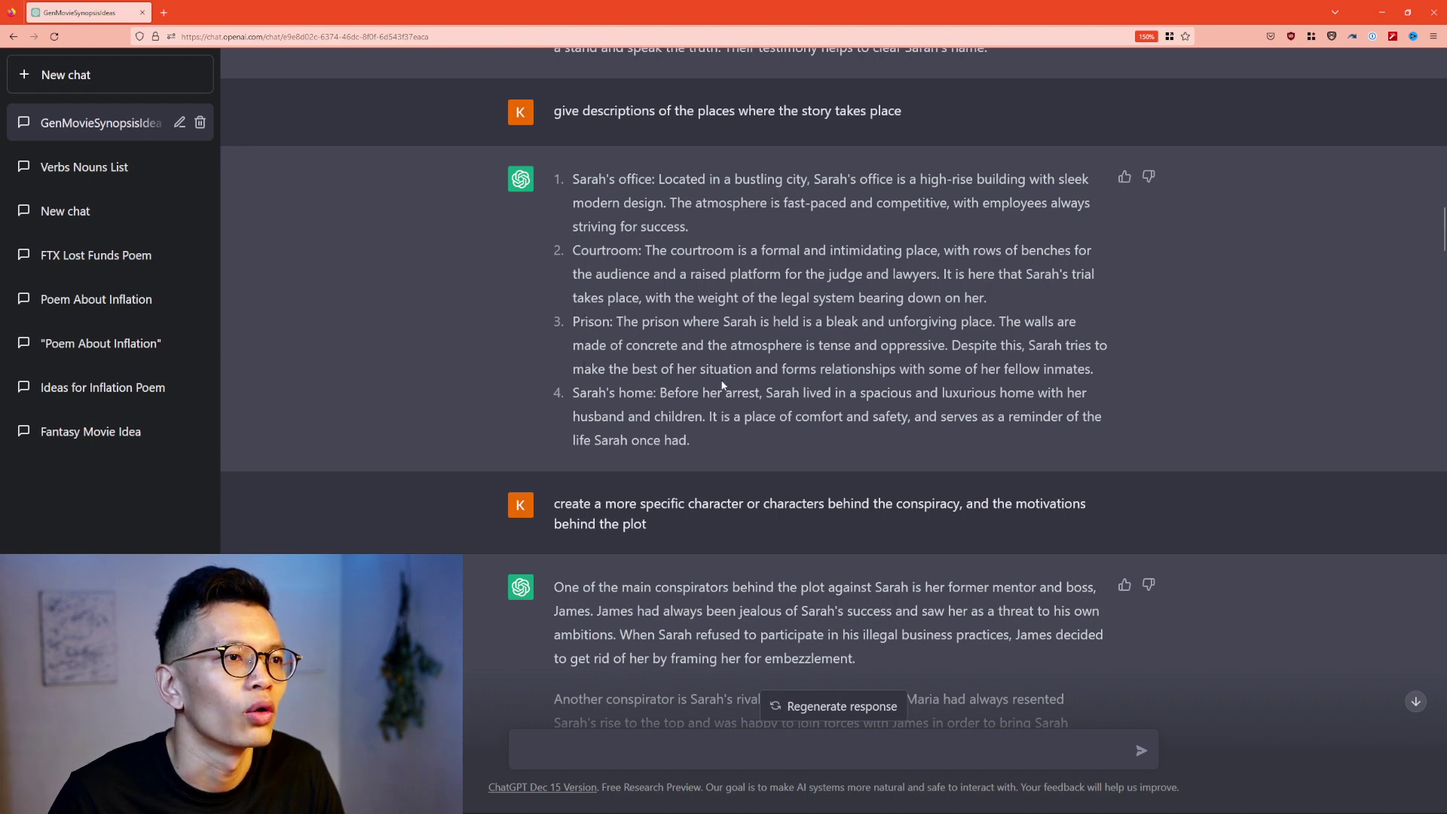
Step: Read about the specific conspirators and their motivations, and the whole-story outline of "Rise and Fall" built from all the earlier details
scroll(722, 385, "down", 3)
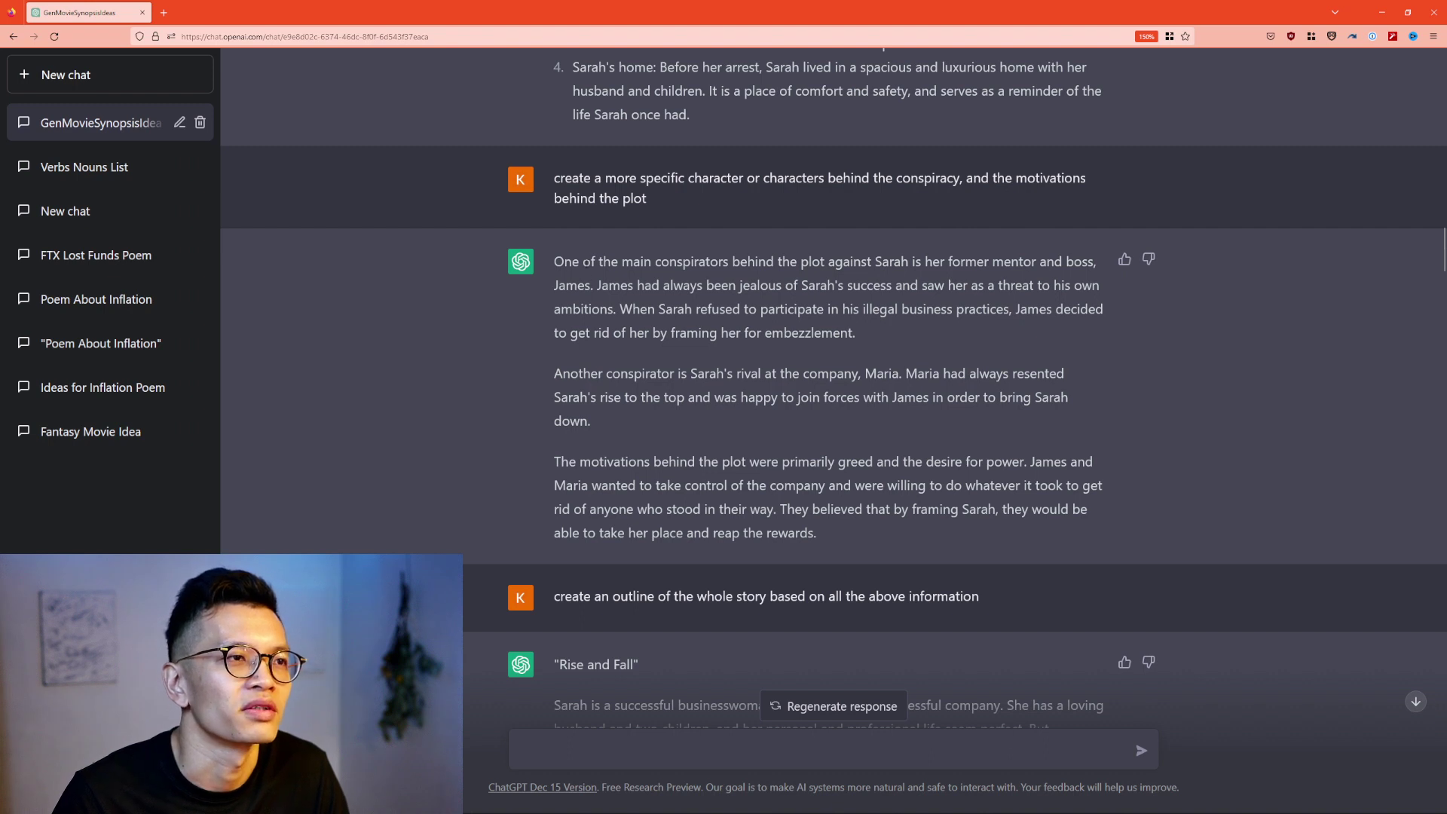
mouse_move(555, 289)
left_mouse_down()
mouse_move(728, 287)
mouse_move(546, 281)
left_mouse_up()
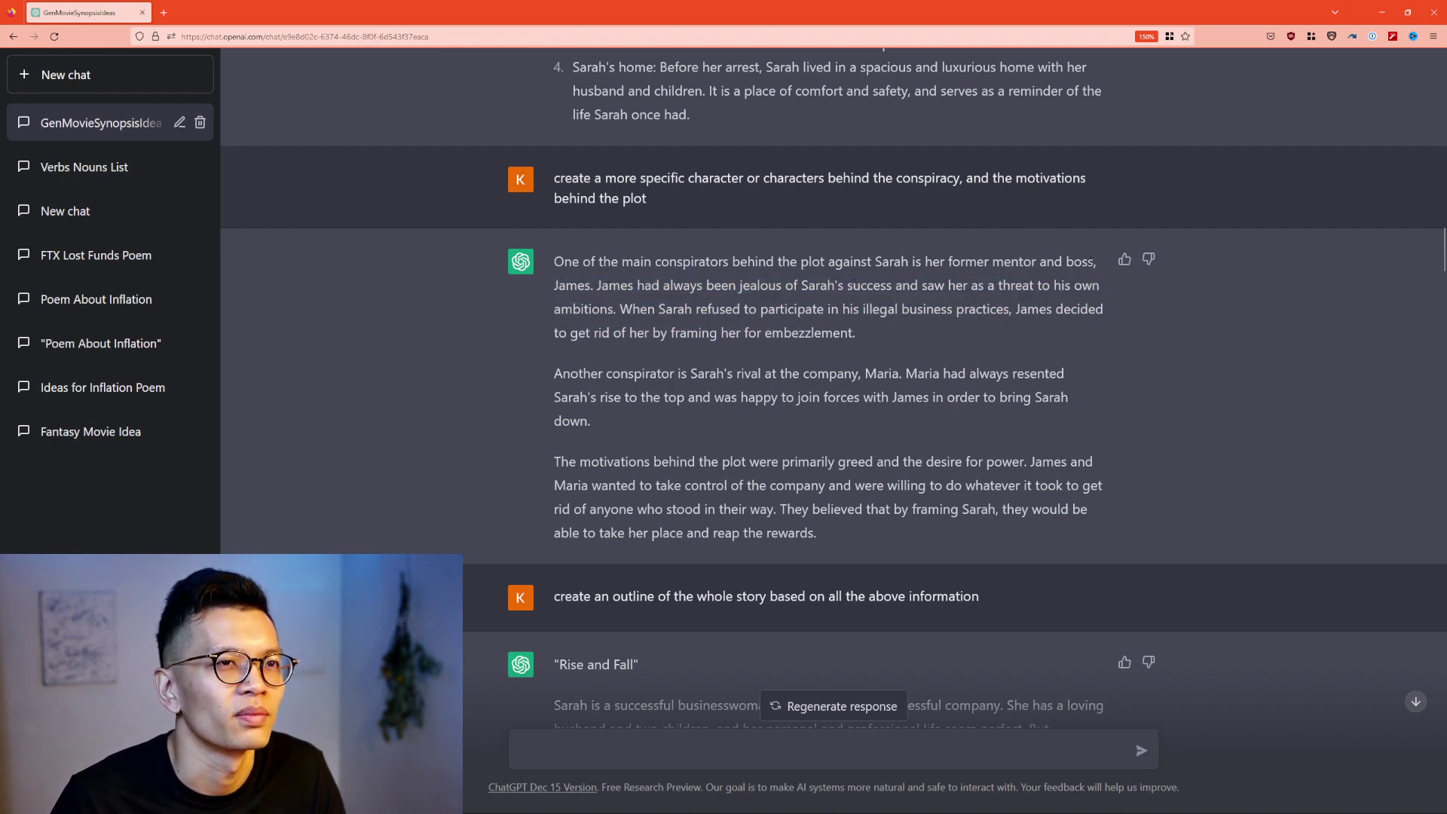
scroll(705, 323, "down", 3)
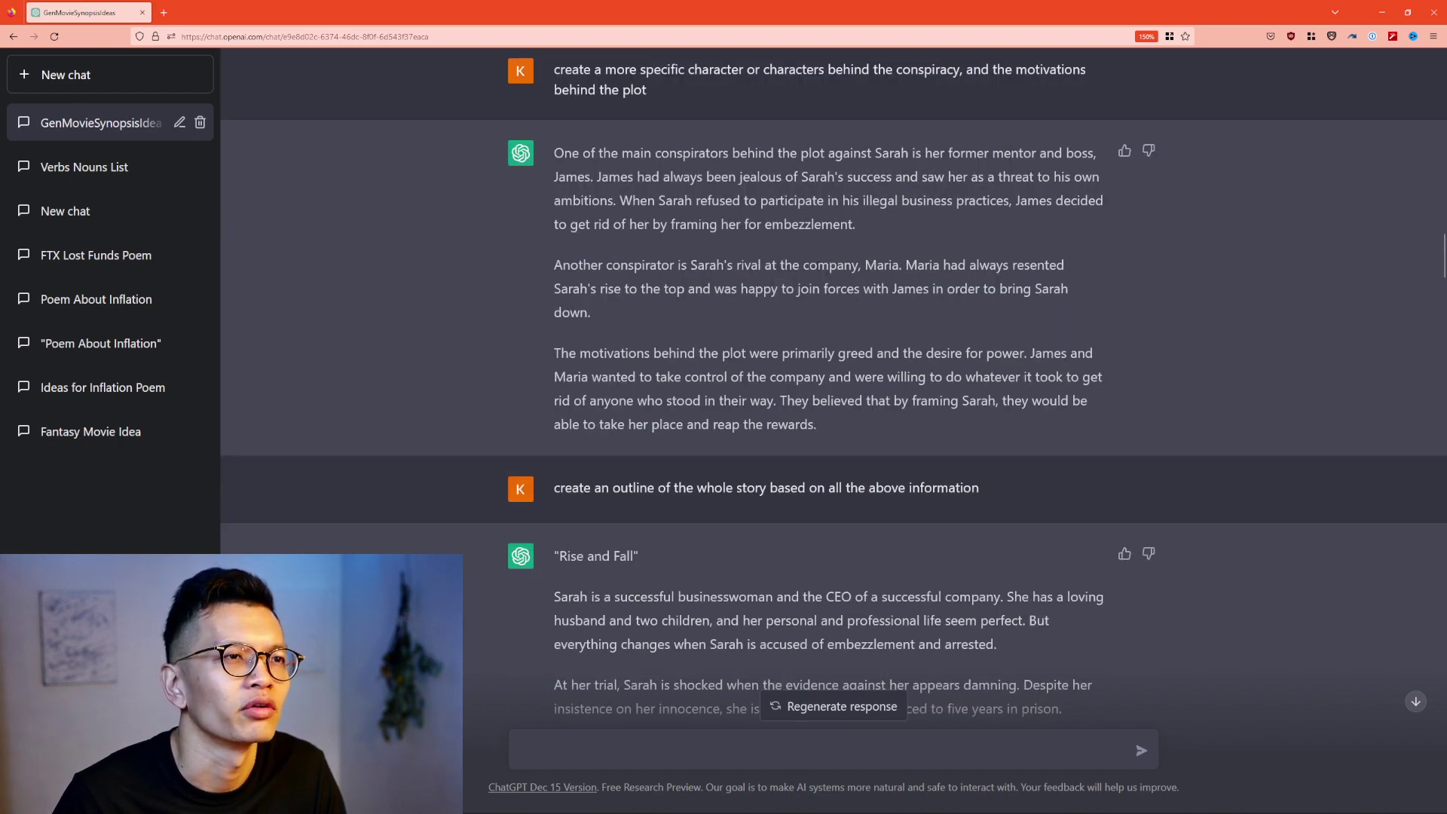
scroll(906, 275, "down", 3)
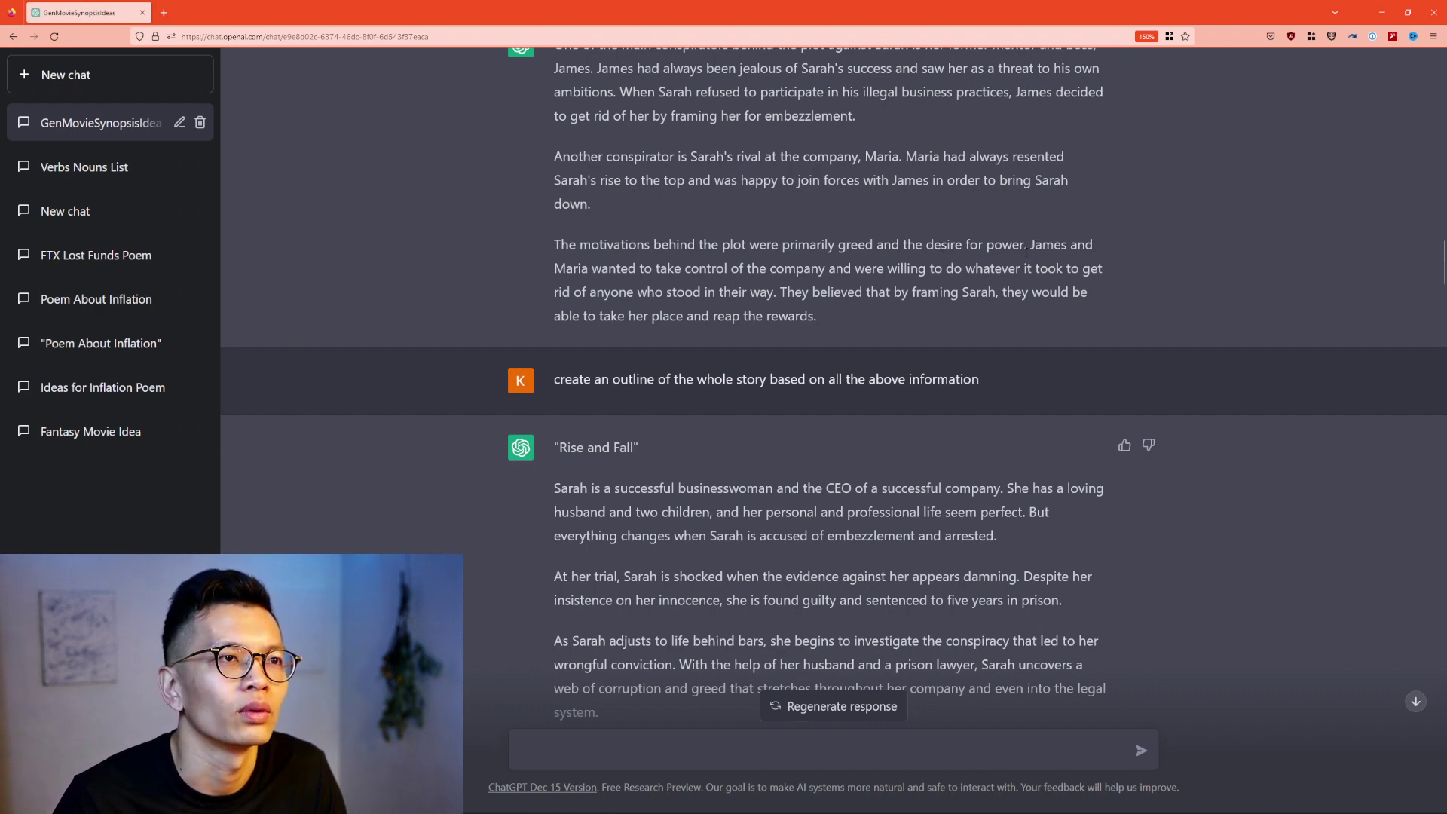
scroll(1026, 252, "down", 6)
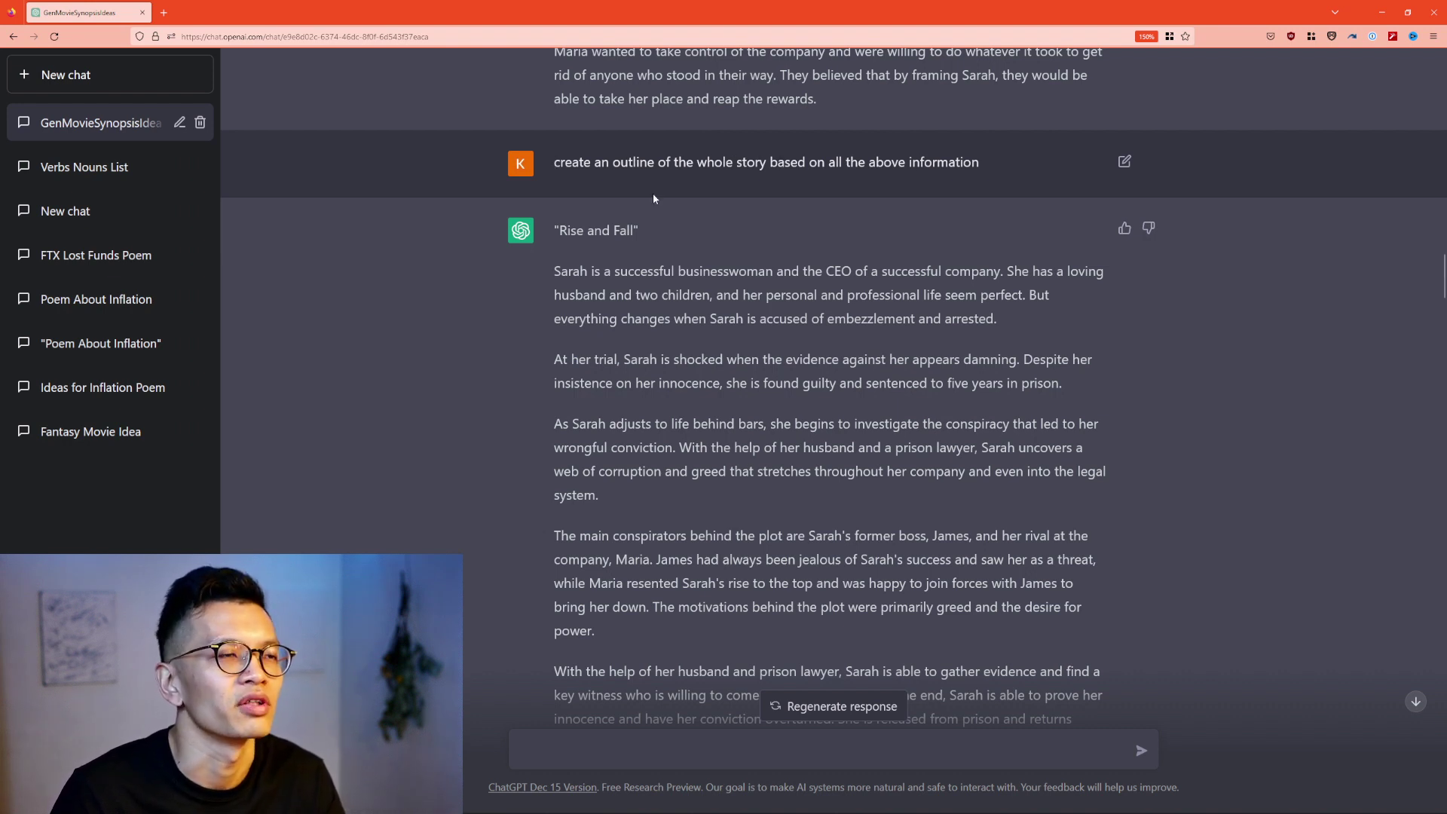
Step: Compare the whole-story outline of "Rise and Fall" with the earlier answer on the conspirators and their motivations
scroll(537, 154, "down", 3)
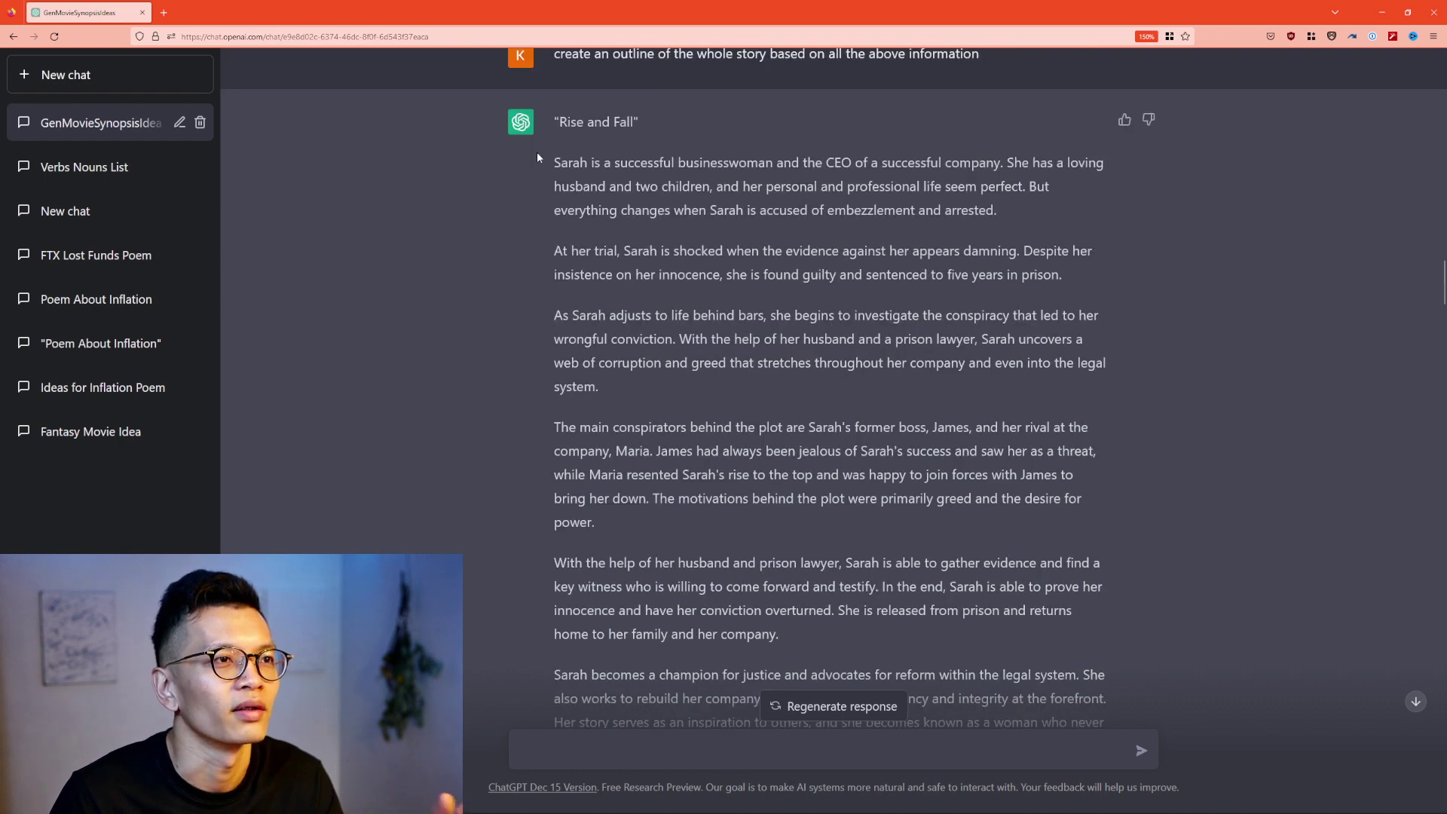
scroll(546, 161, "up", 15)
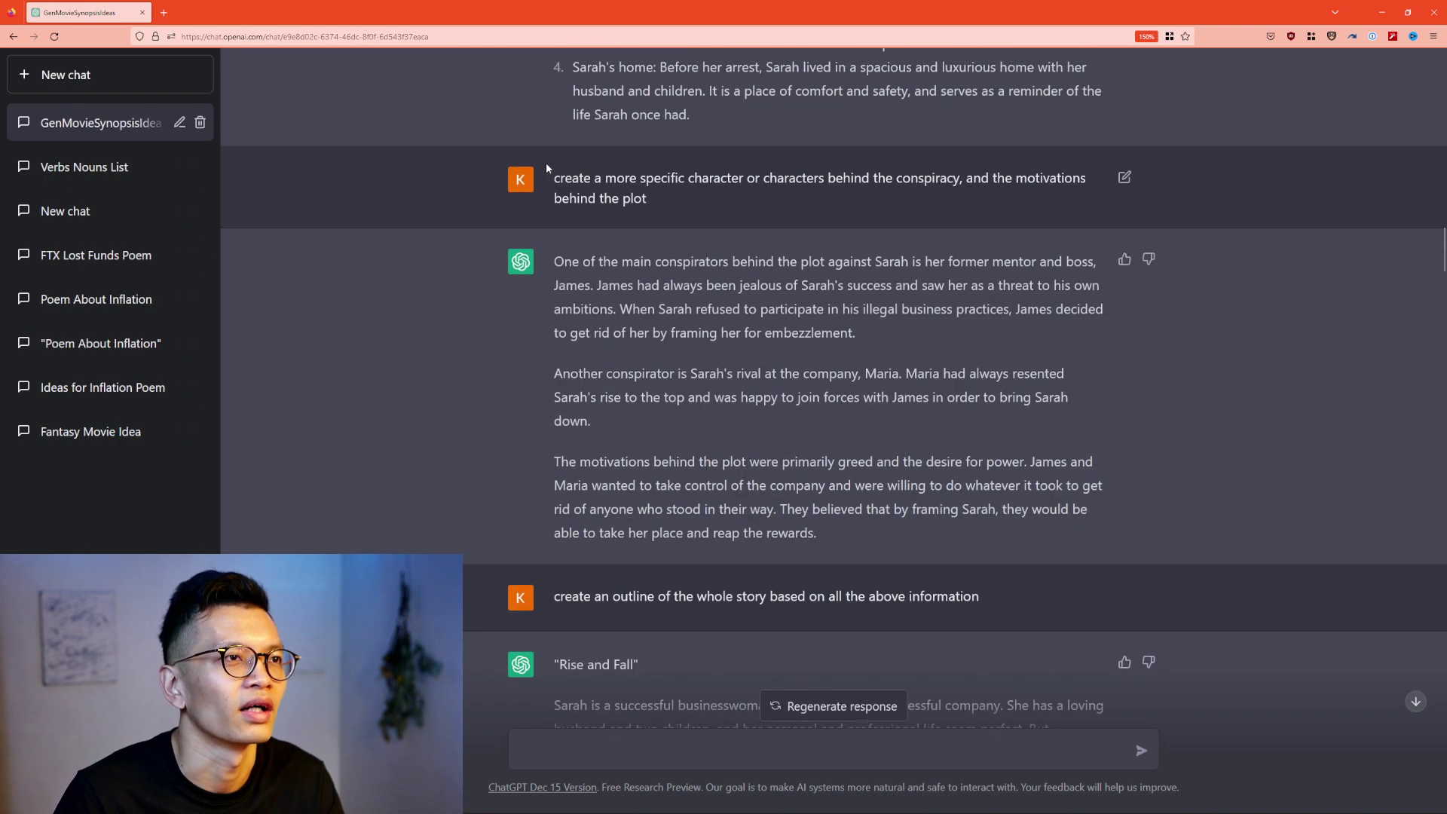
scroll(546, 161, "down", 15)
left_click_drag(554, 162, 590, 210)
left_click(628, 277)
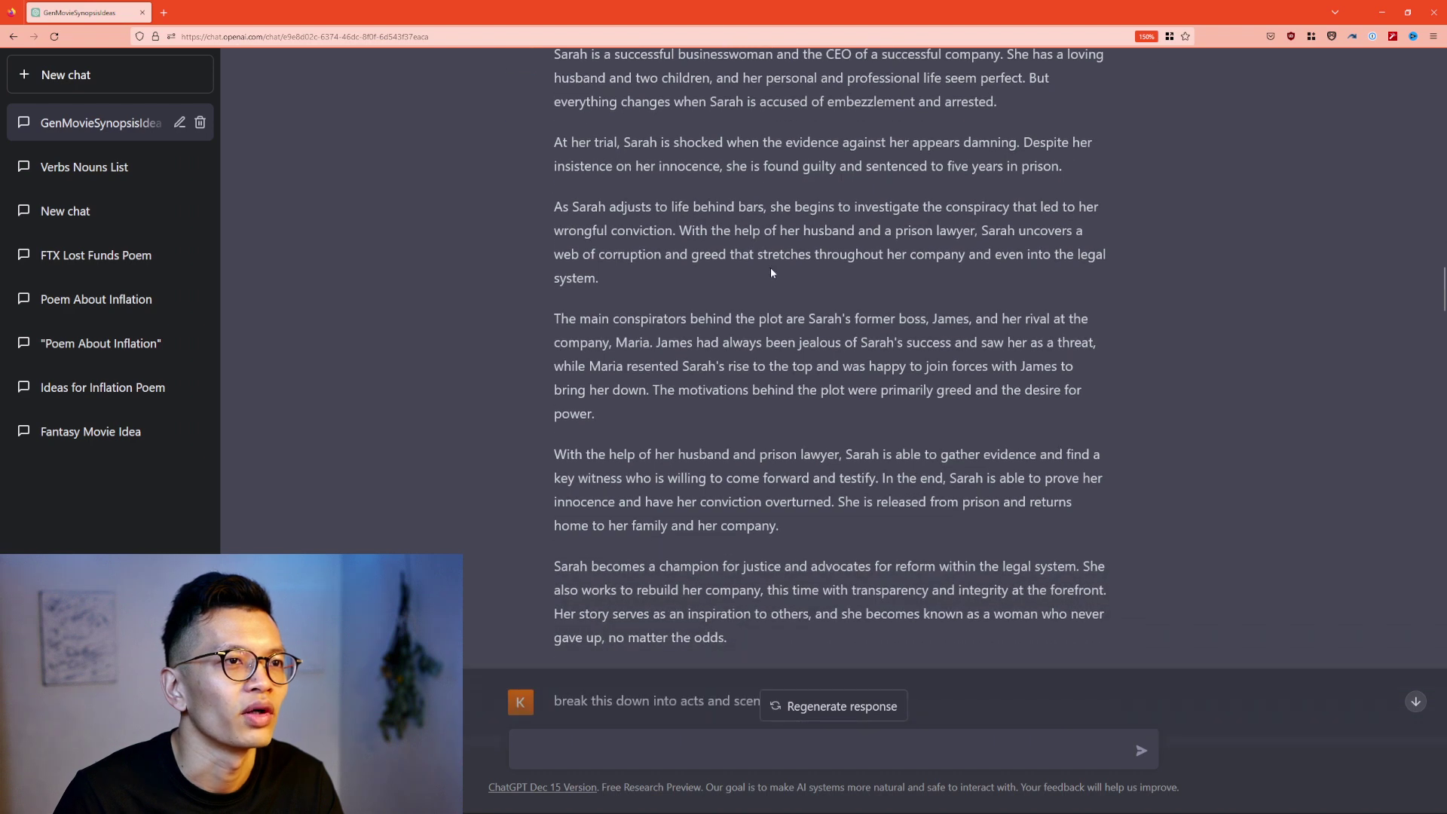
scroll(770, 267, "up", 15)
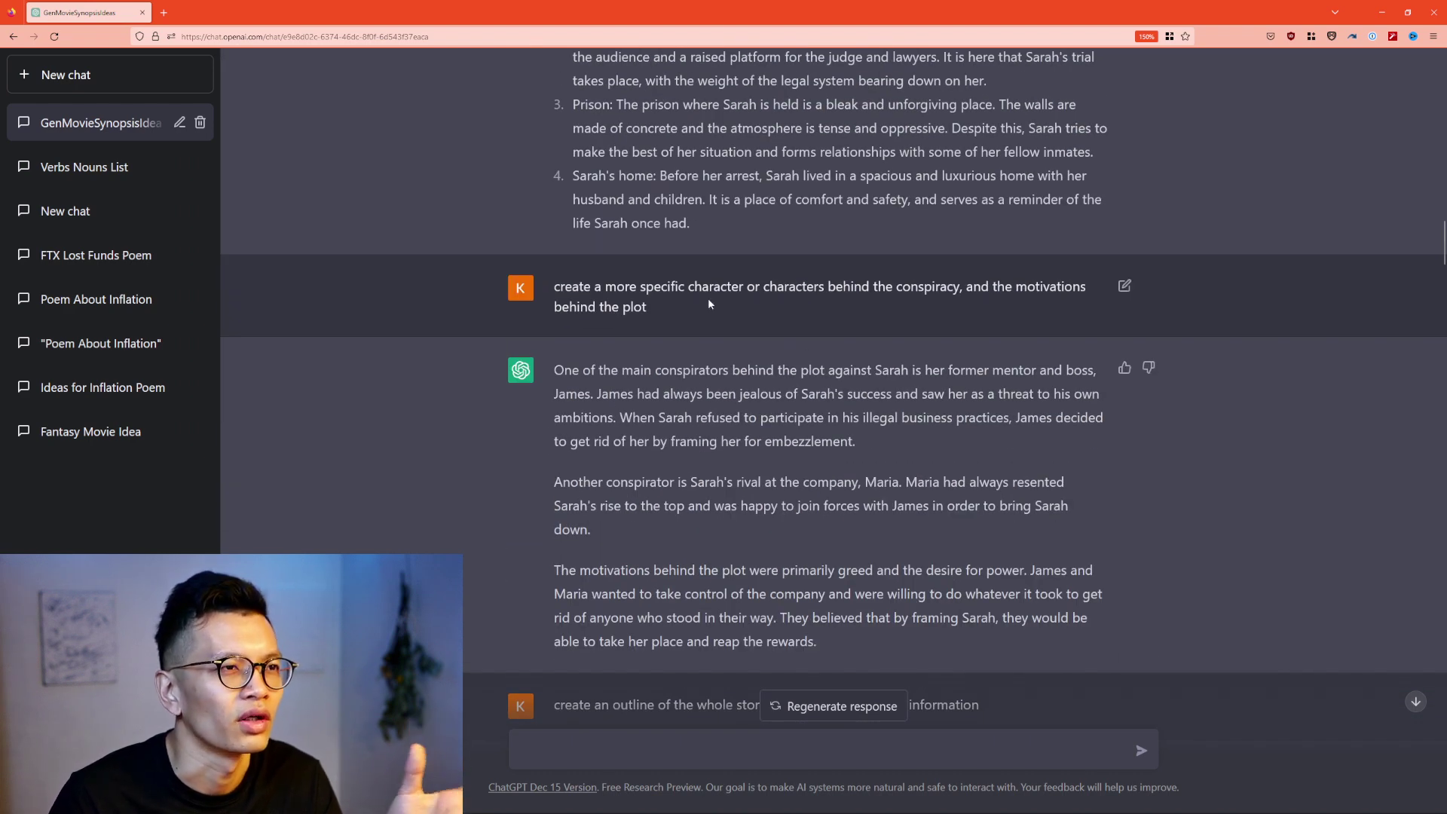
Step: Review the breakdown of "Rise and Fall" into acts and scenes, and its rewrites focusing on the acts and expanding the fight
scroll(832, 430, "down", 10)
scroll(626, 184, "down", 20)
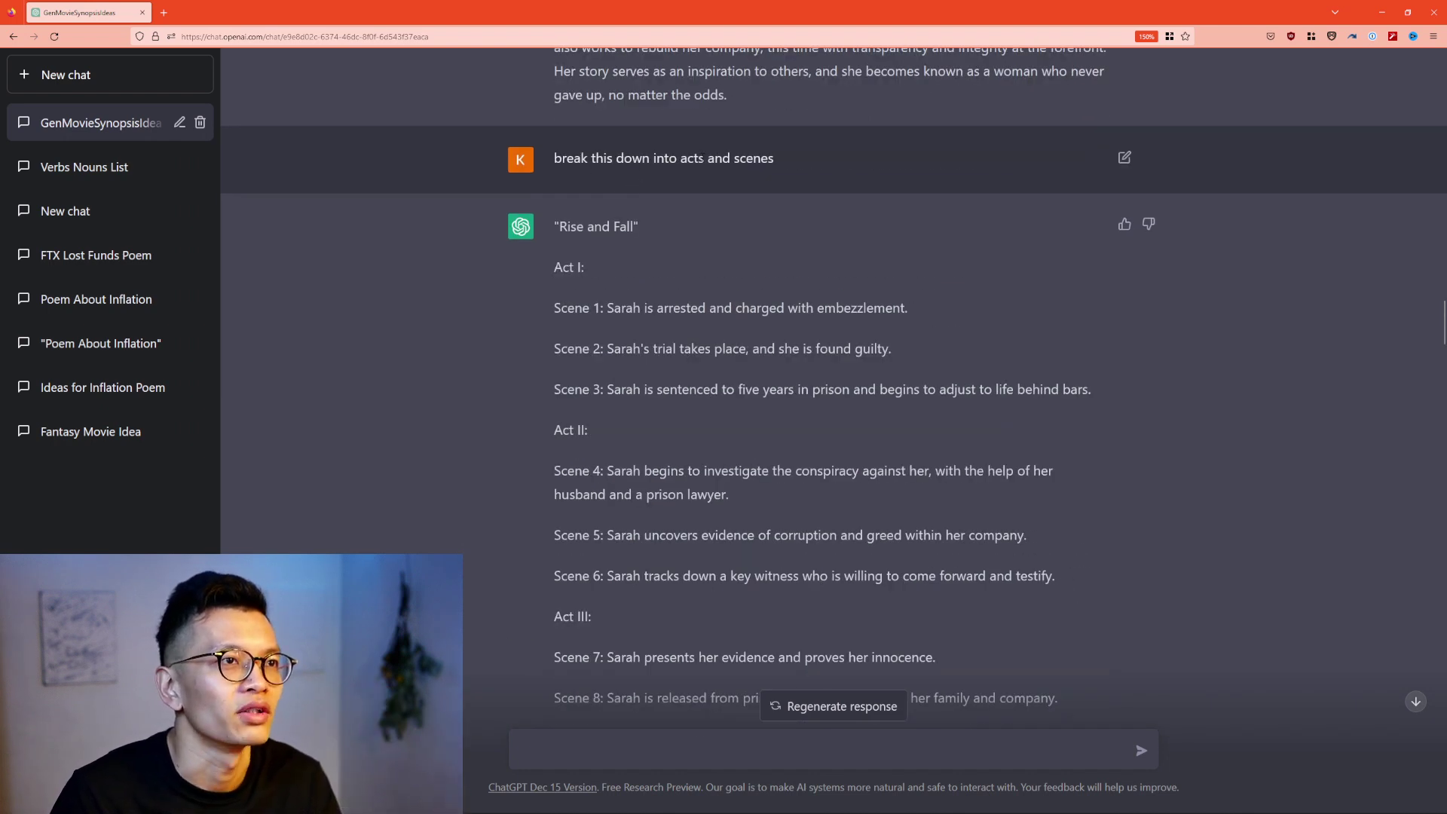
scroll(789, 160, "down", 2)
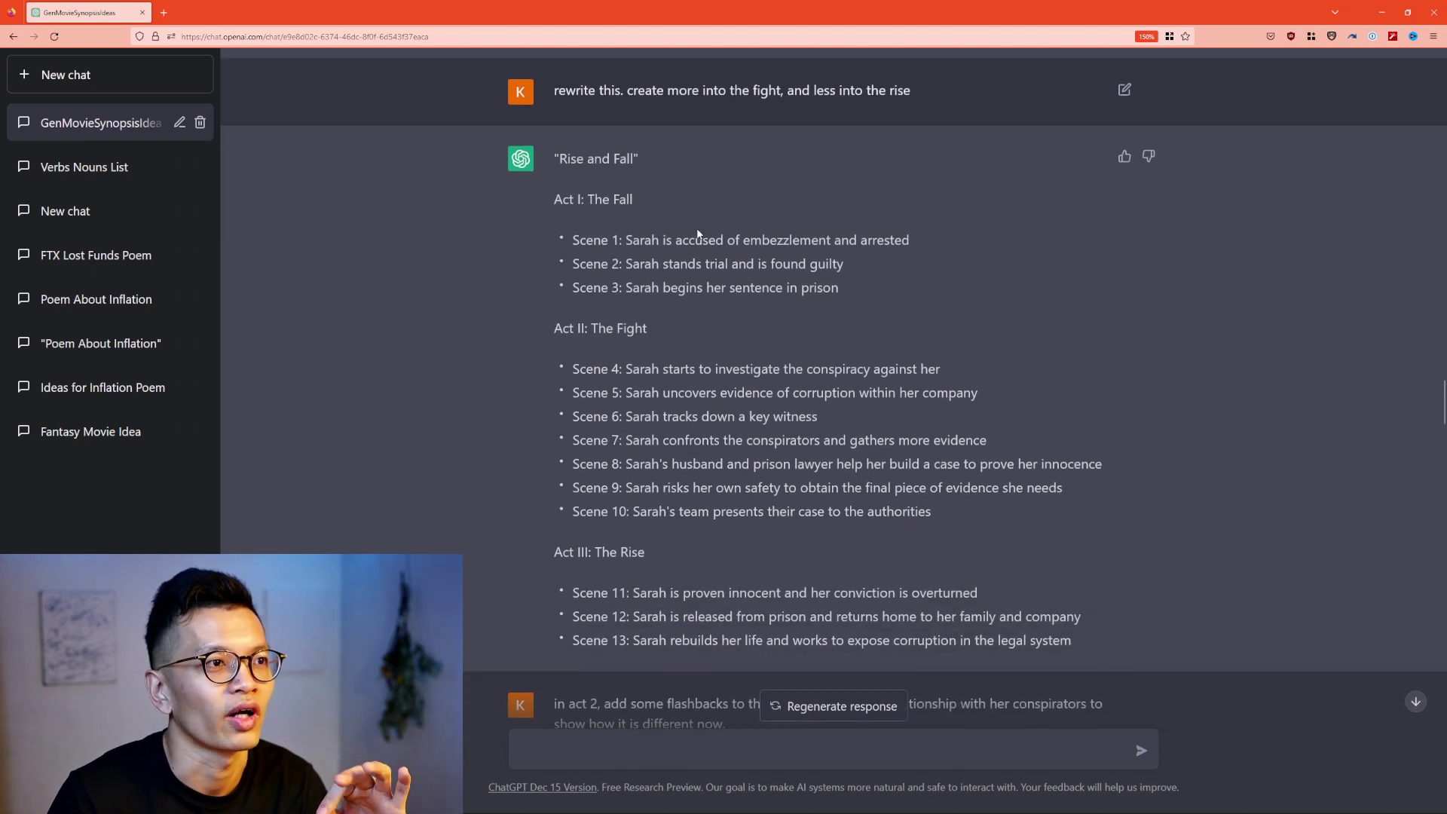
left_click_drag(571, 591, 657, 591)
left_click(706, 598)
scroll(705, 599, "up", 5)
scroll(670, 592, "up", 3)
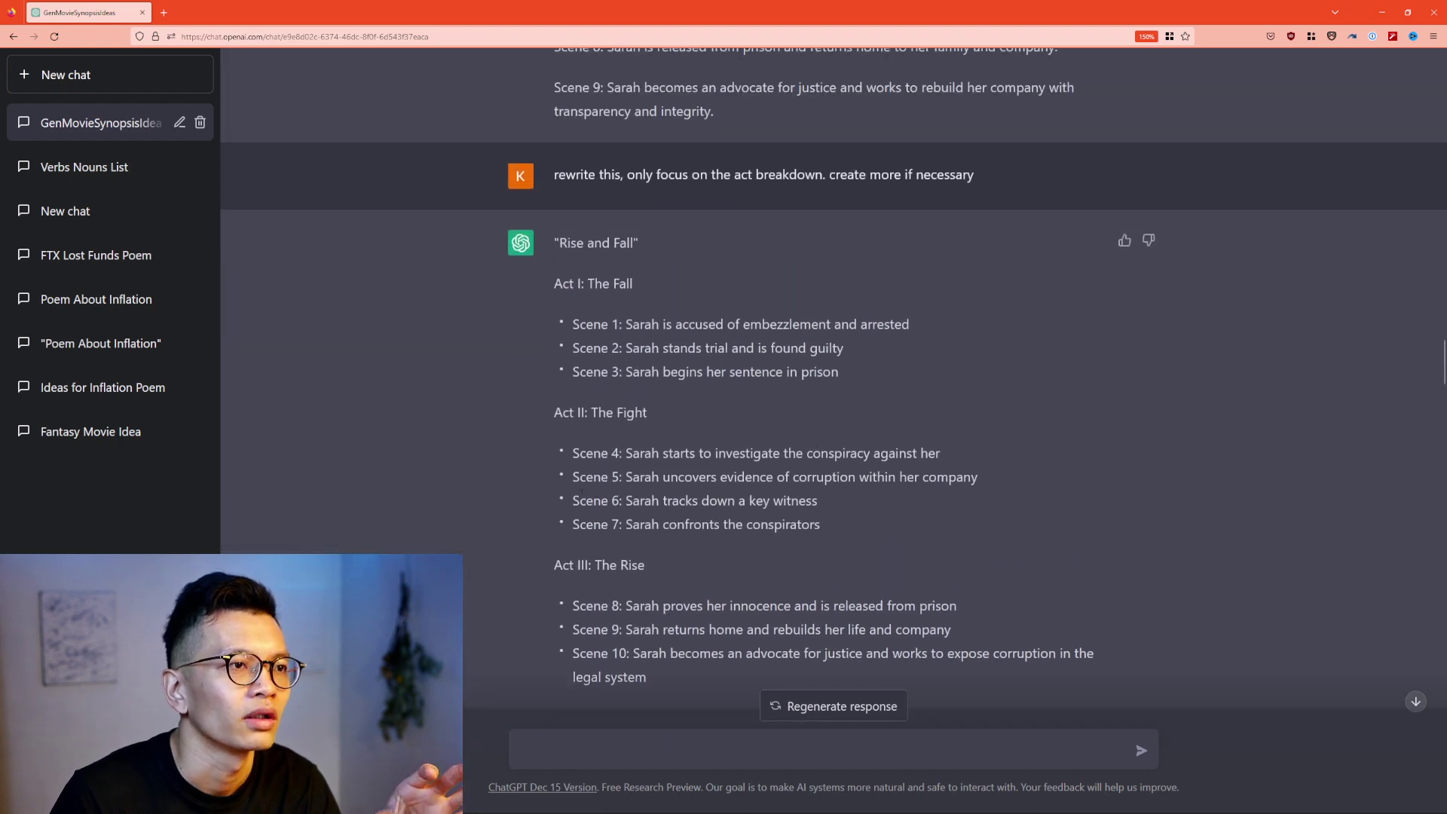
scroll(884, 450, "down", 7)
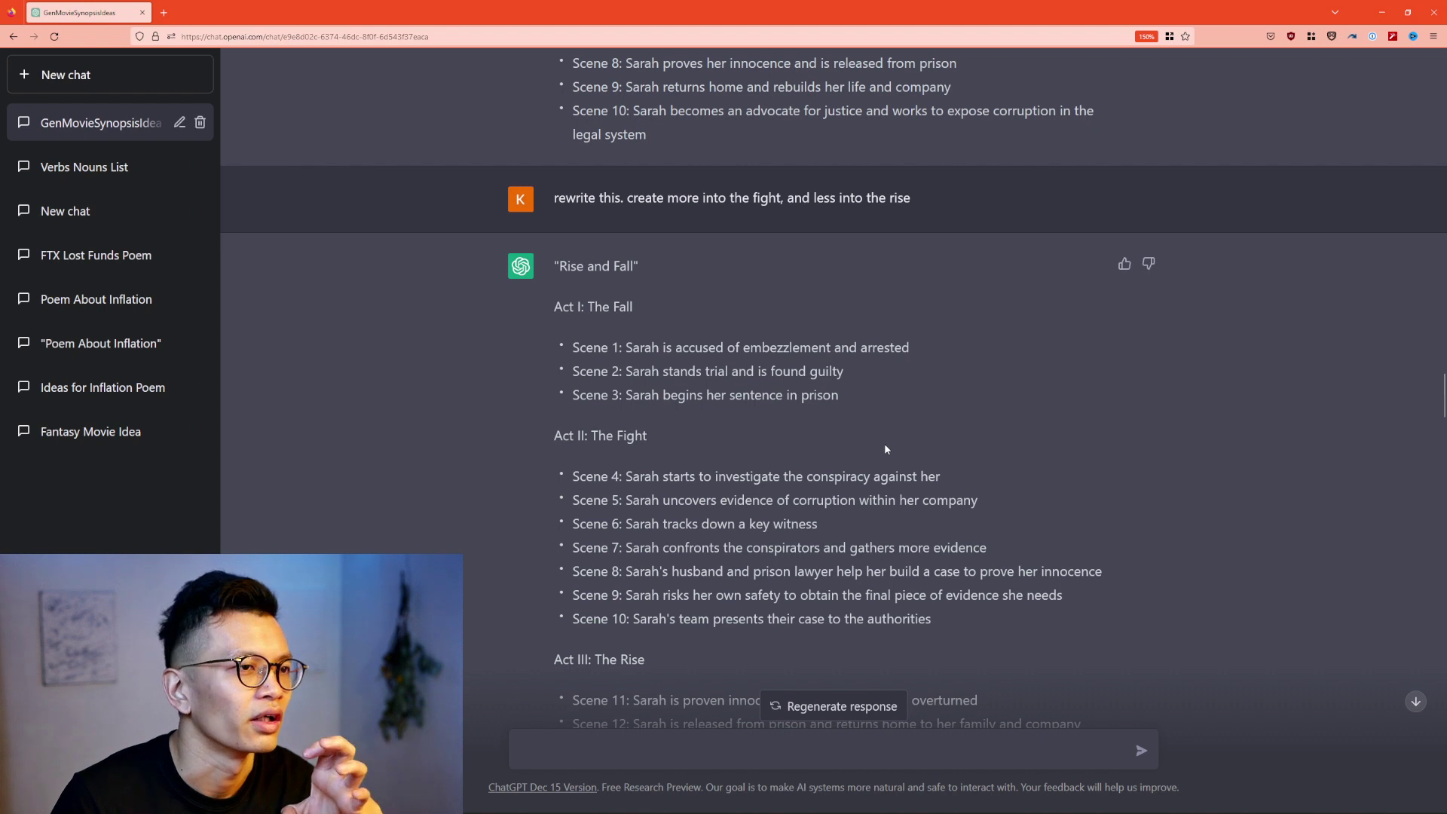
scroll(885, 446, "down", 2)
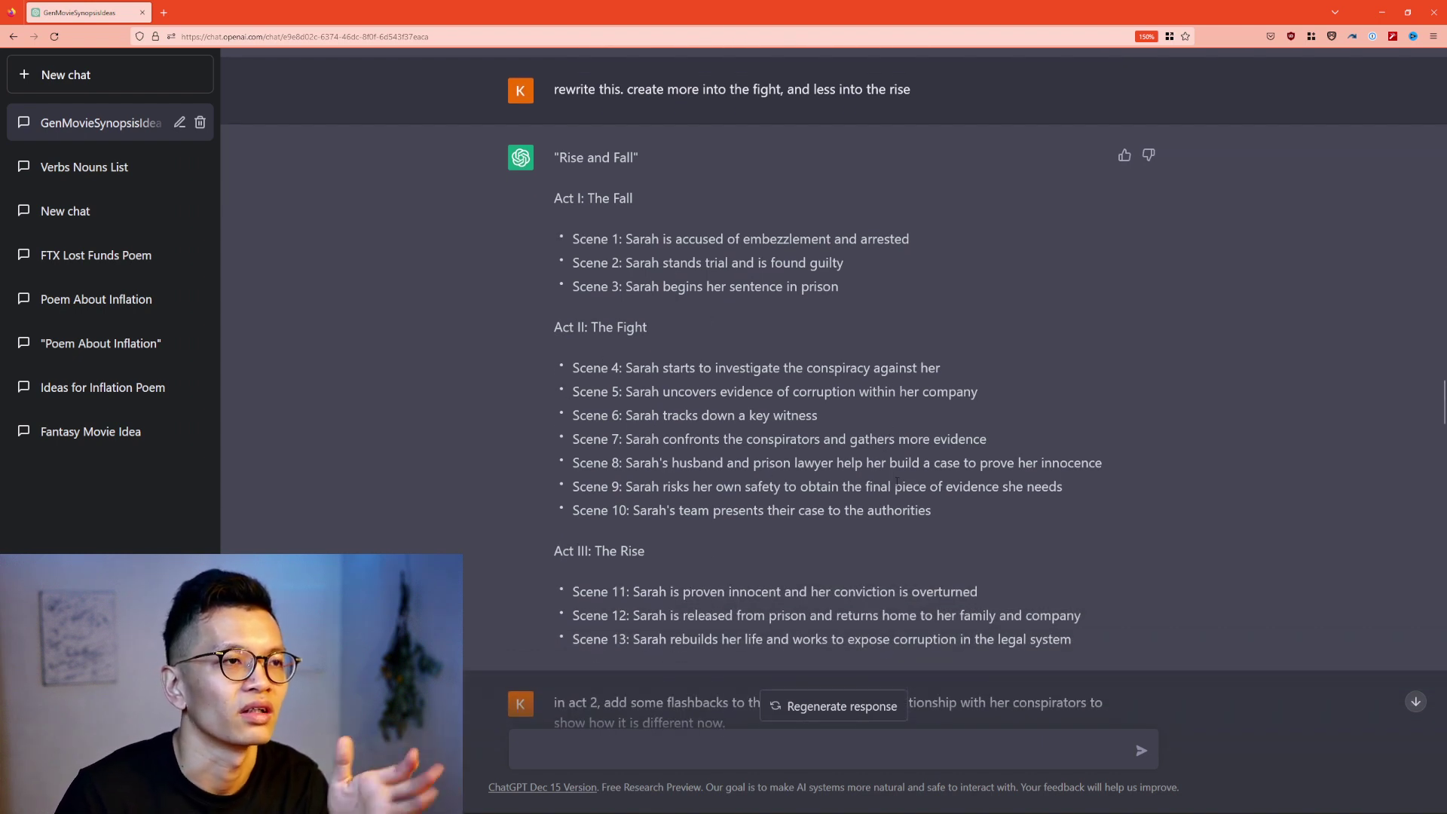
Step: Read the act breakdown that adds flashbacks about the heroine's past relationship with her conspirators
scroll(911, 416, "down", 7)
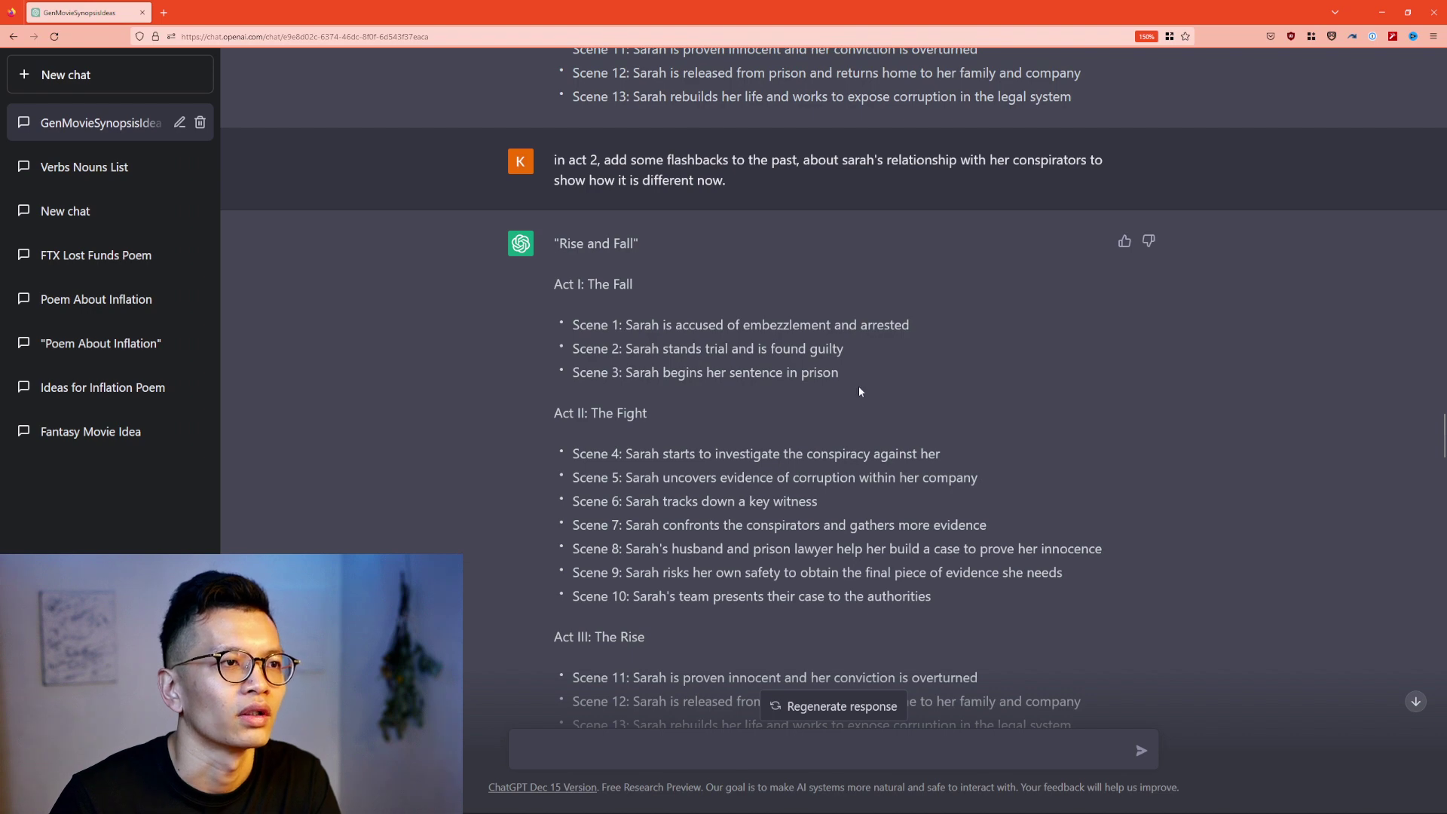
scroll(858, 386, "down", 2)
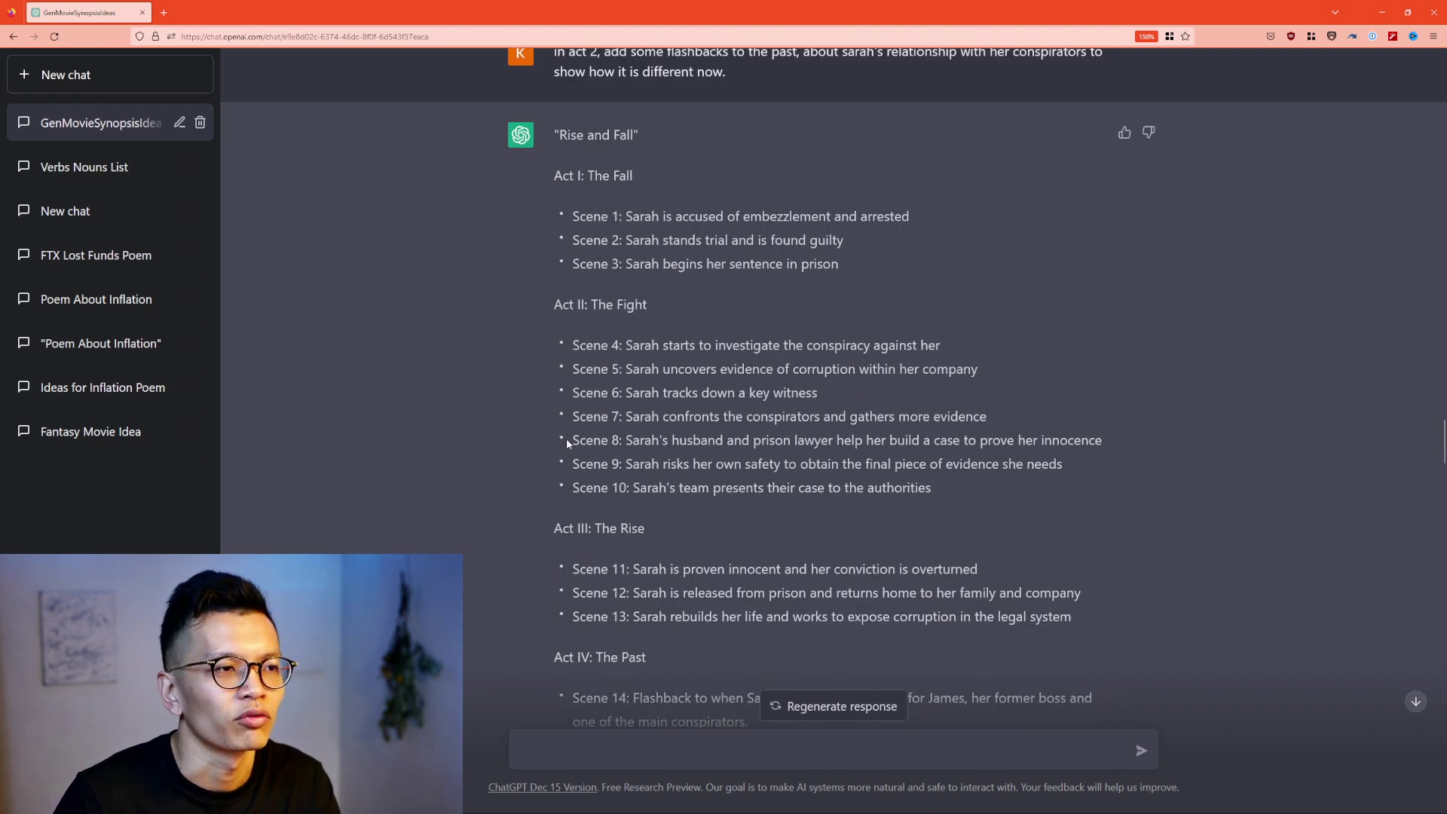
scroll(581, 407, "down", 3)
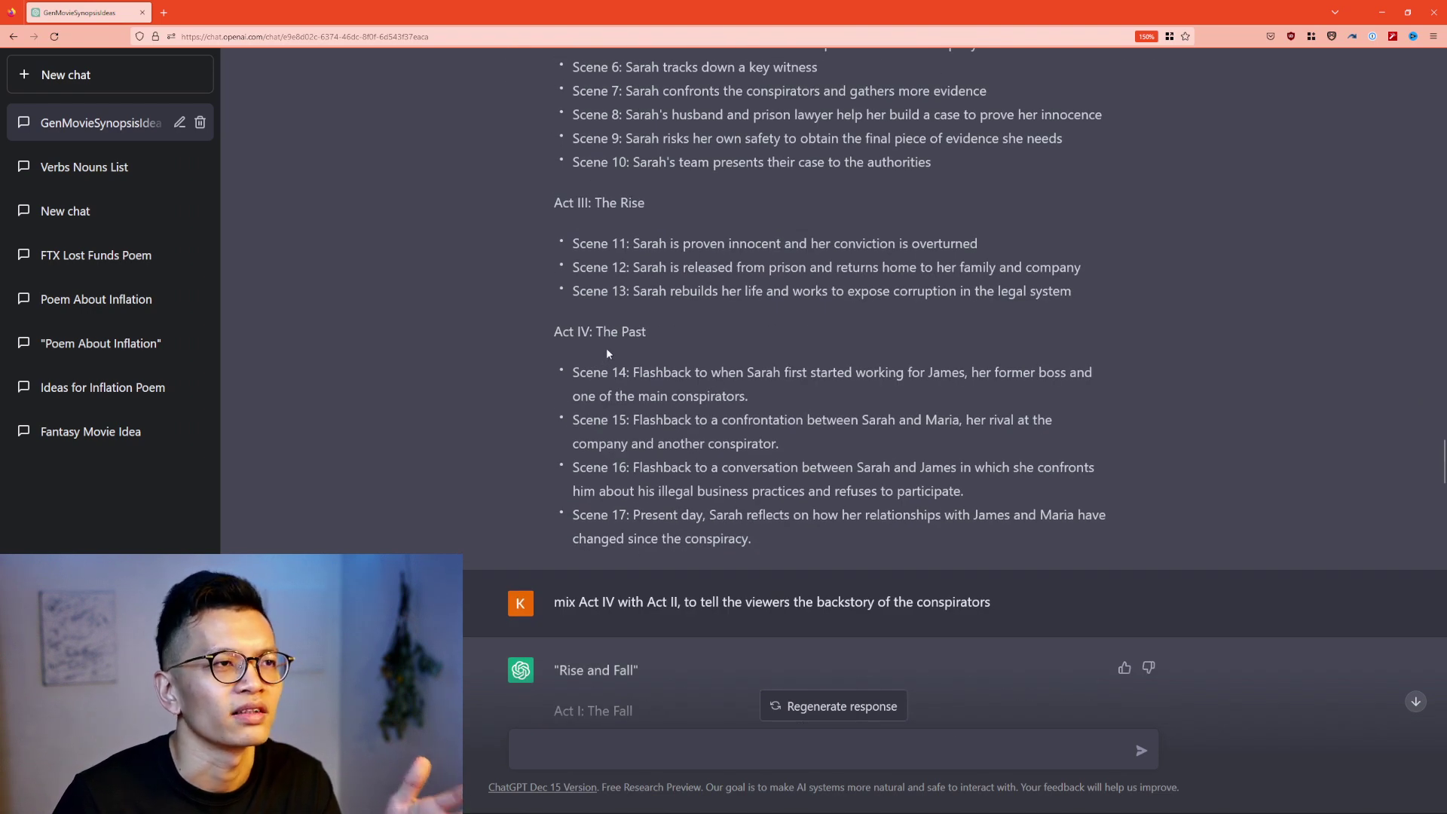
scroll(608, 351, "up", 2)
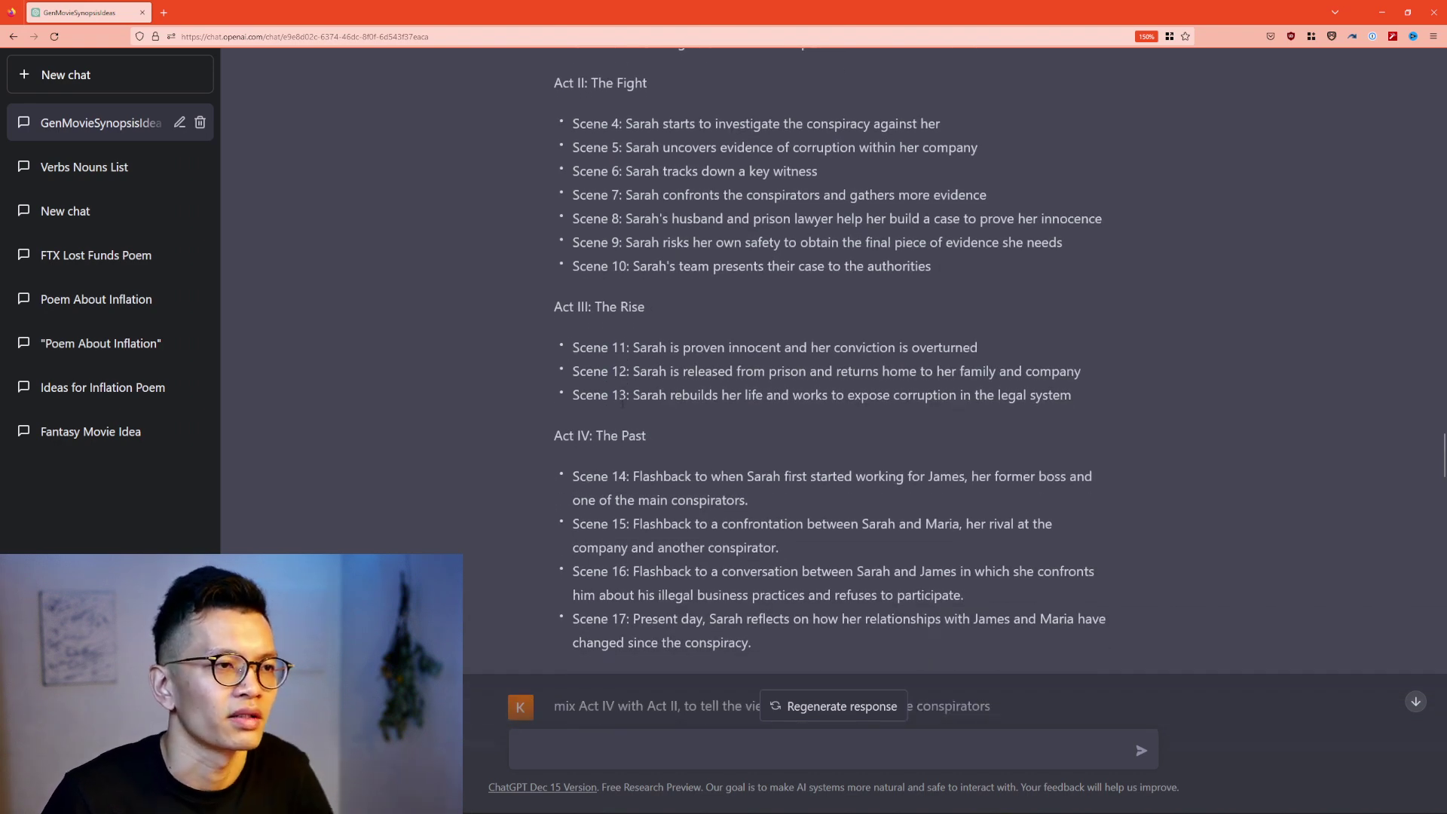
scroll(682, 507, "down", 1)
Step: Examine the request to mix Act IV with Act II for the conspirators' backstory, and the rearranged act list
scroll(686, 501, "down", 3)
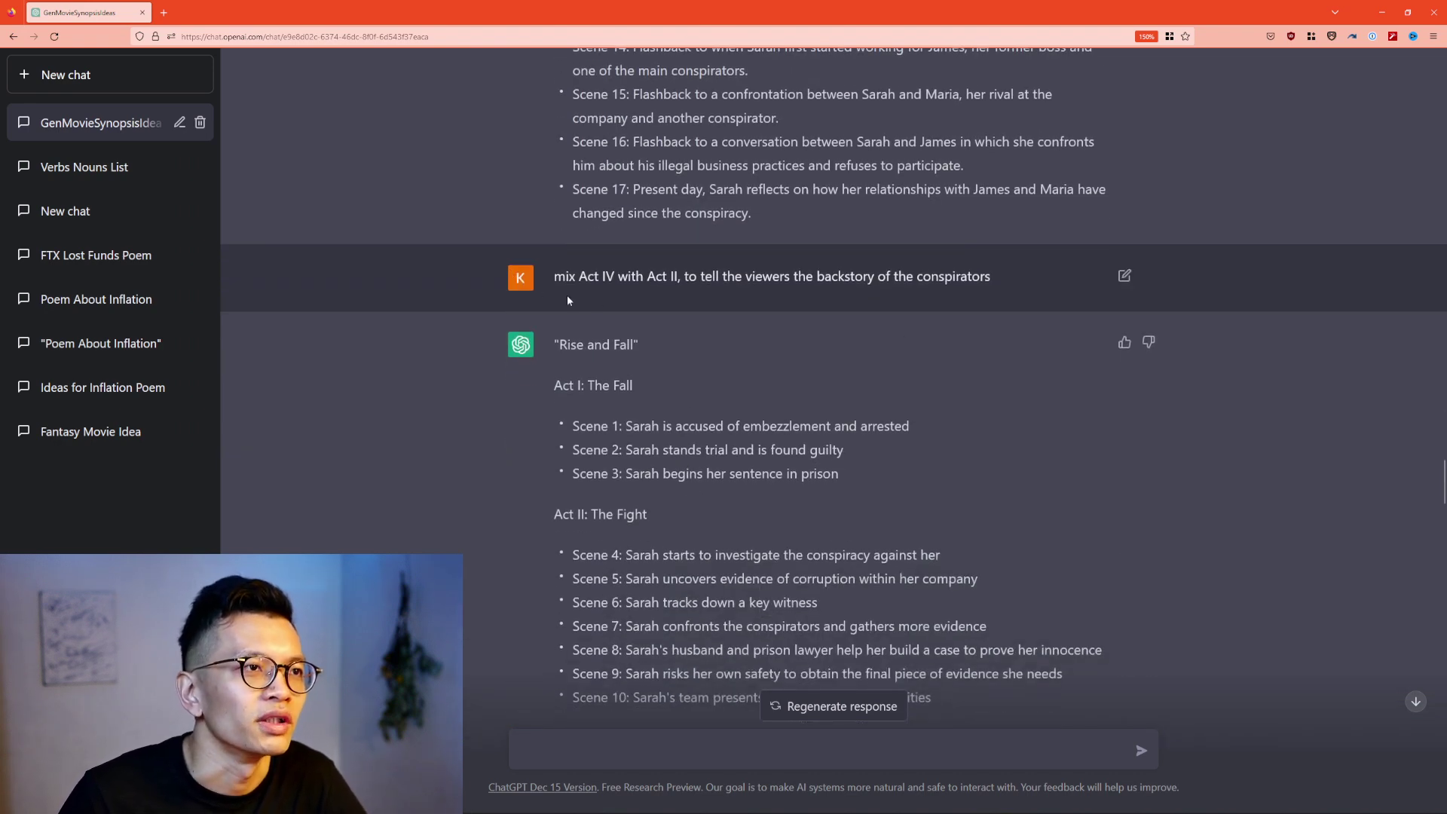
scroll(1040, 465, "down", 1)
scroll(570, 367, "down", 3)
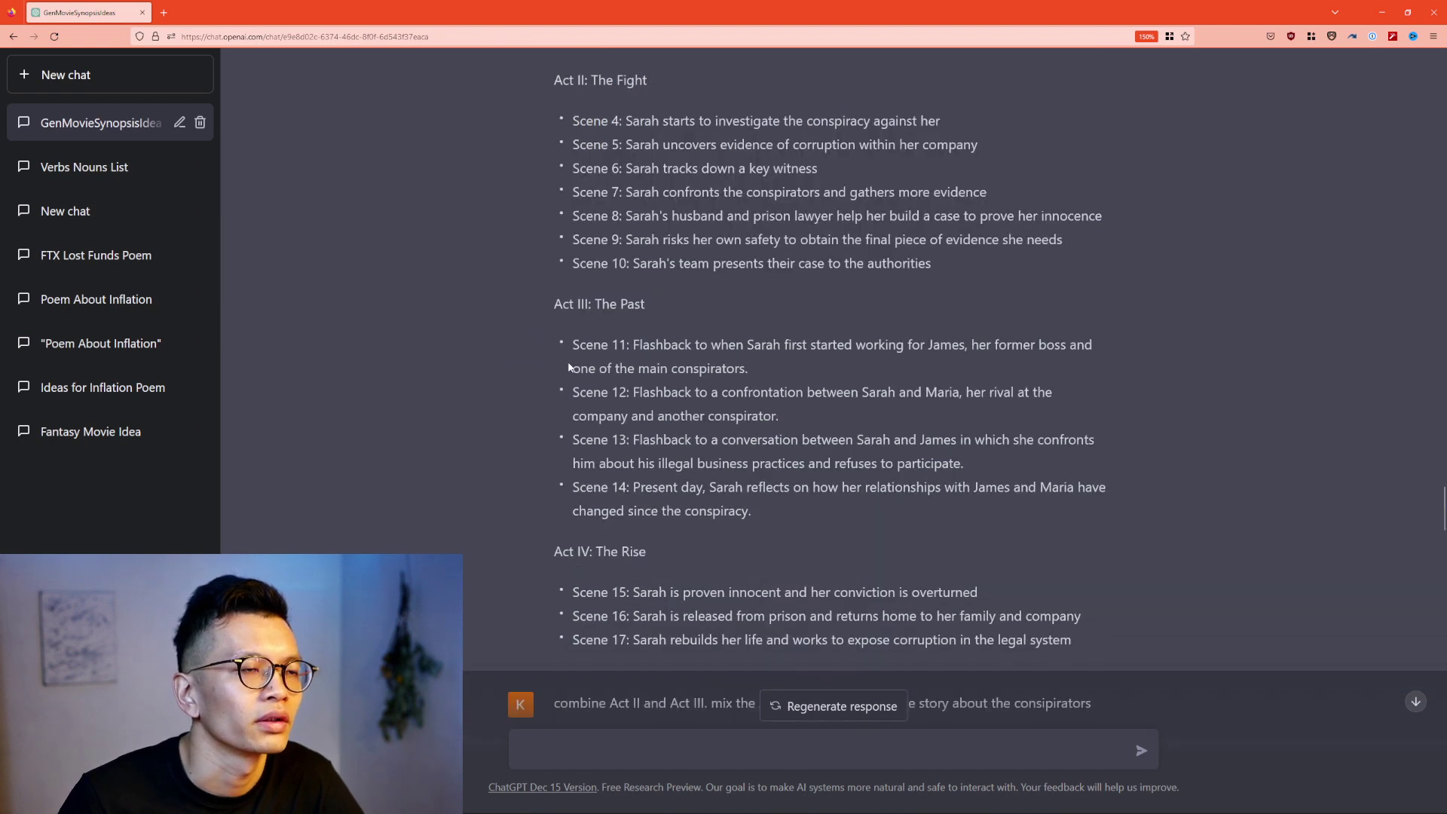
scroll(569, 367, "up", 3)
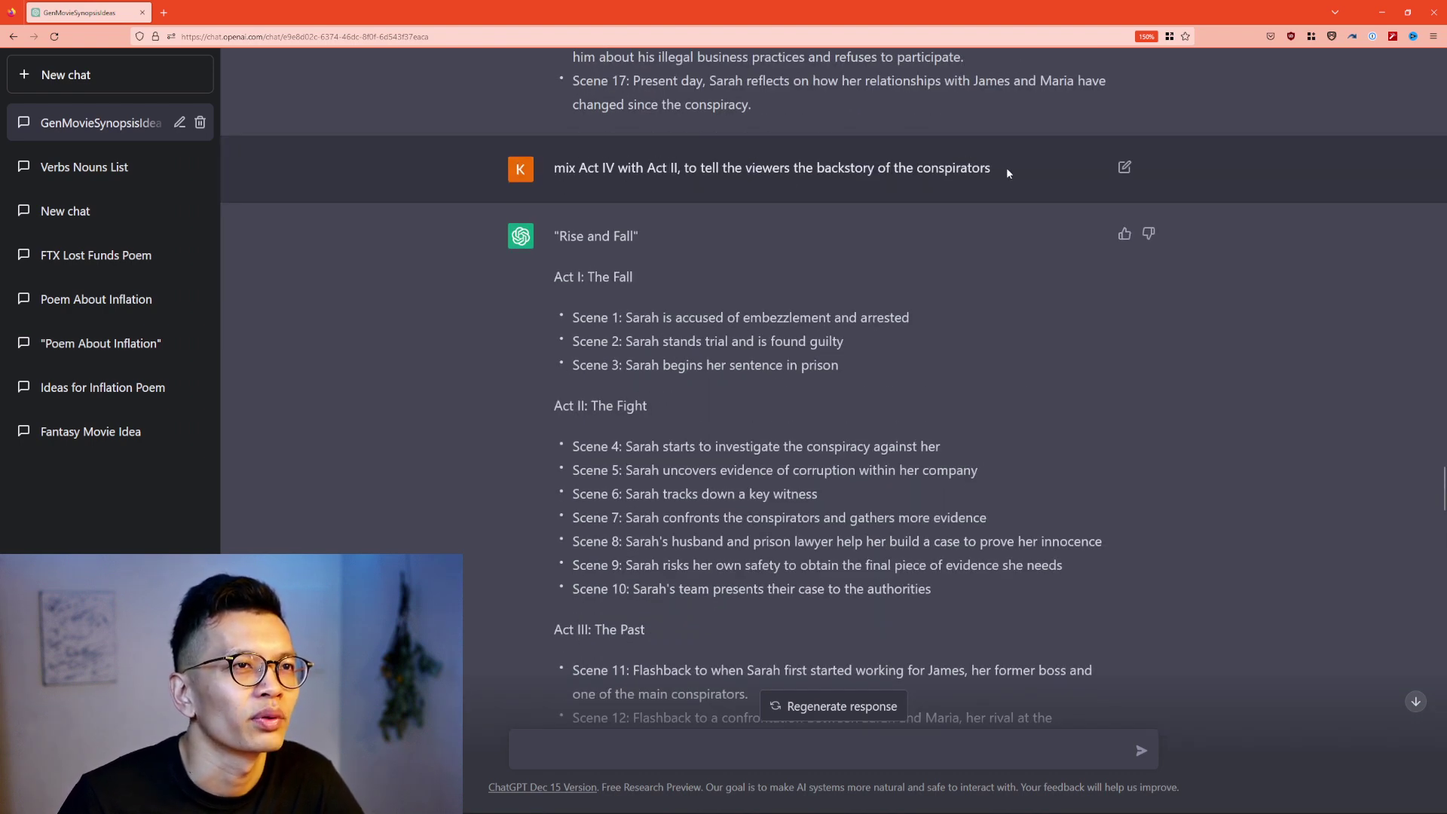
Step: Read the version combining Act II and Act III, examining how the flashback scenes are mixed into "The Fight and The Past"
scroll(1006, 168, "down", 10)
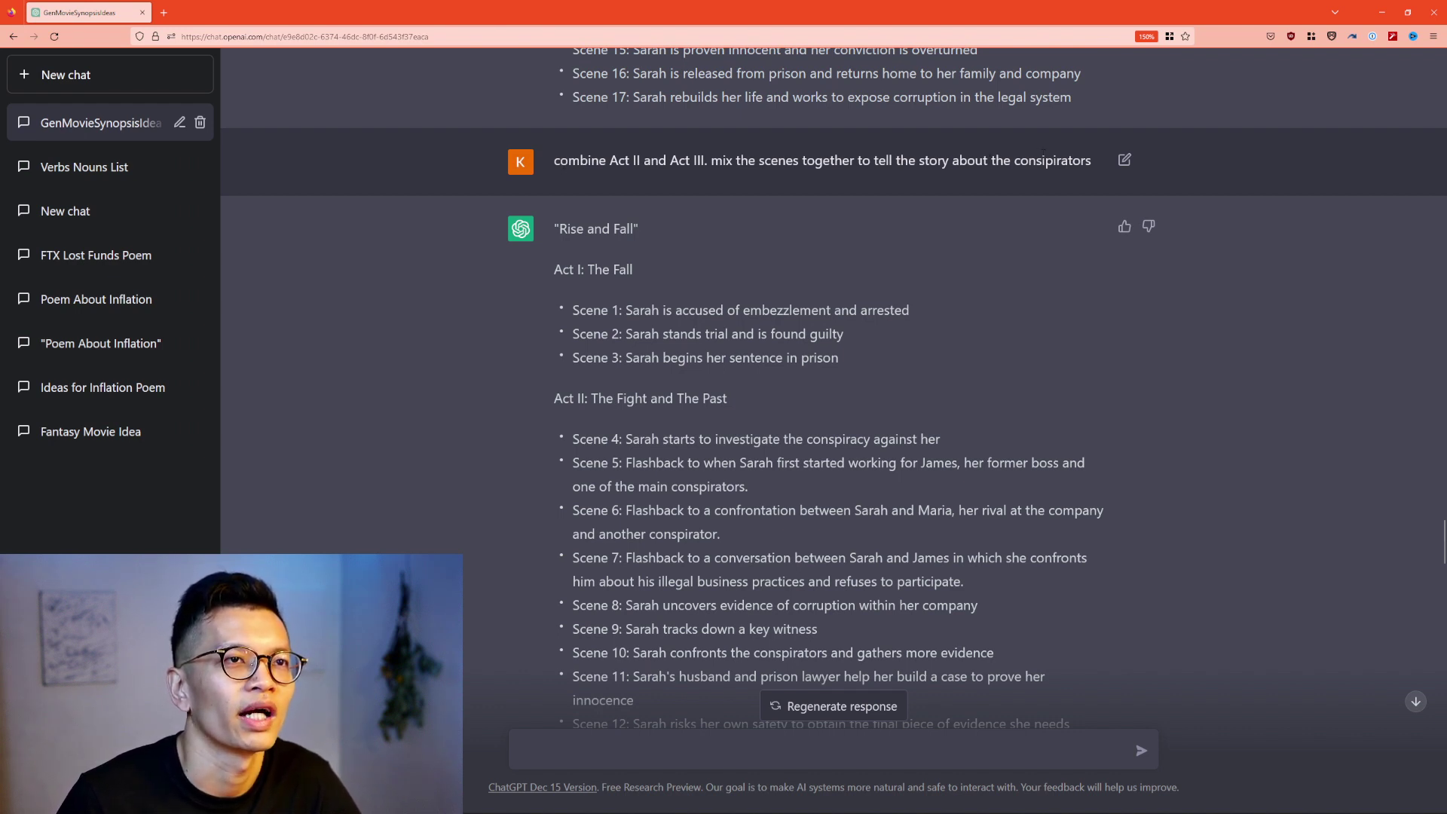
scroll(556, 212, "down", 2)
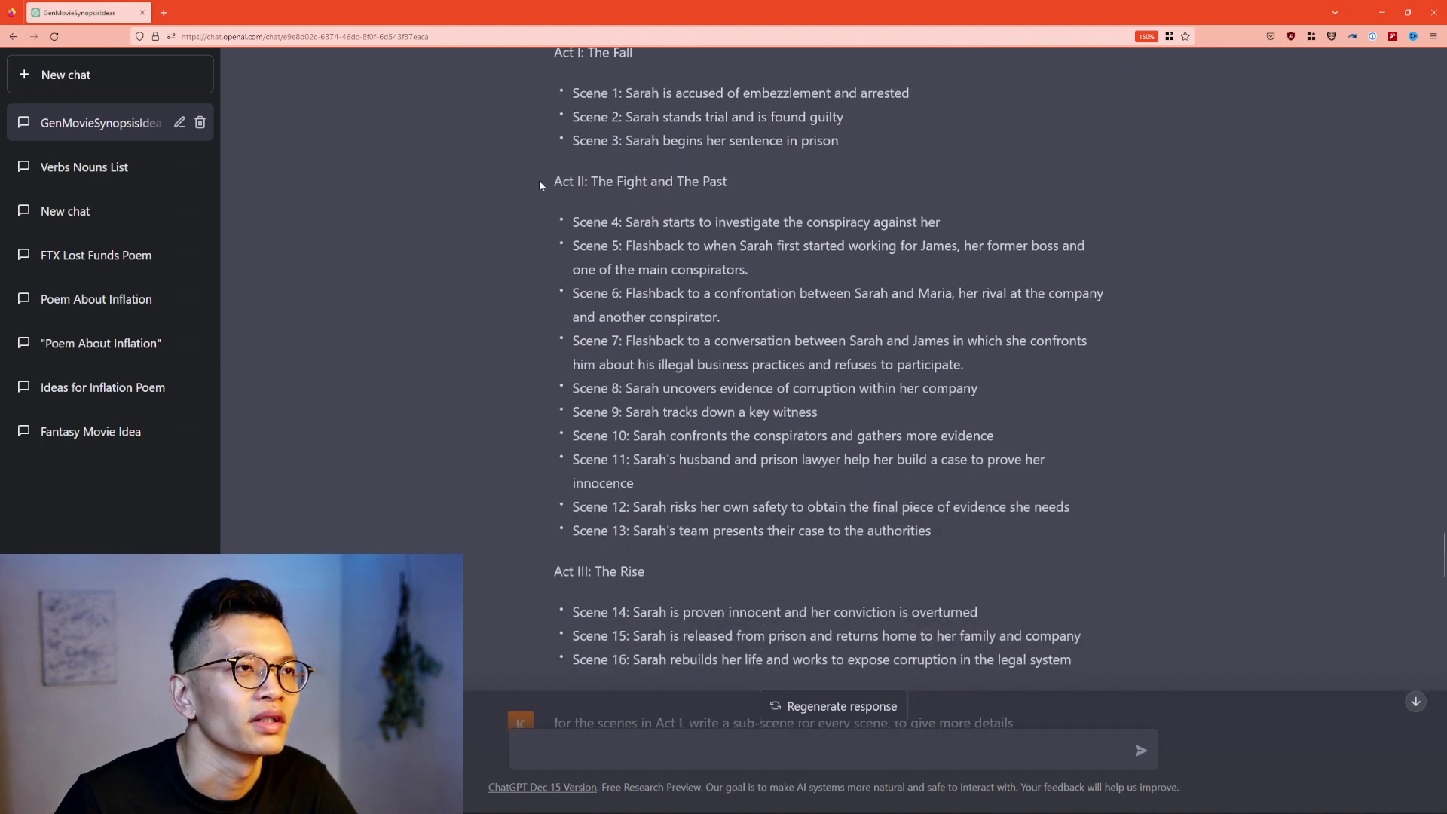
left_click_drag(540, 179, 582, 241)
left_click(583, 241)
left_click_drag(623, 301, 1004, 376)
left_click(1004, 376)
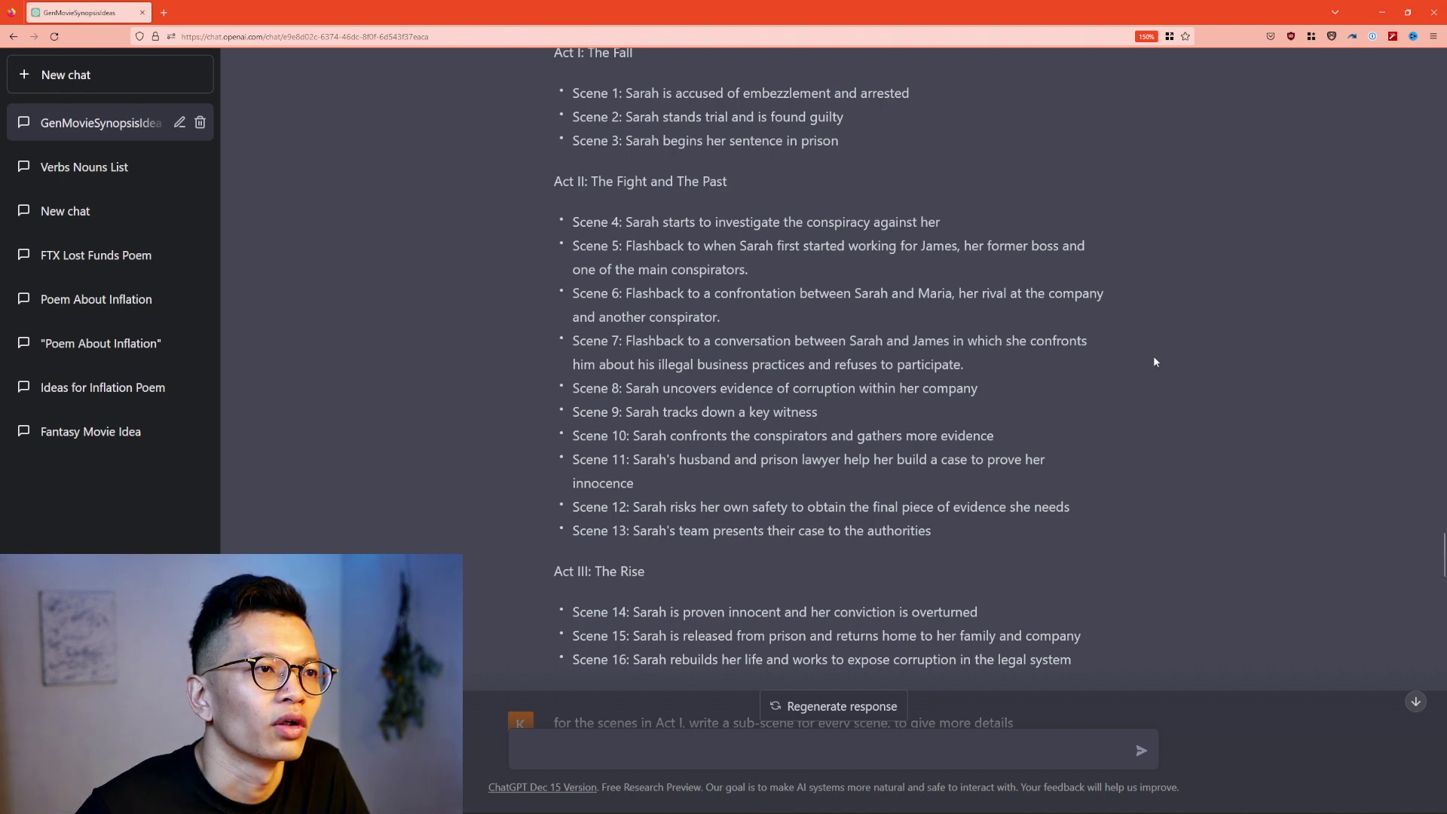
scroll(1153, 355, "down", 1)
scroll(1153, 353, "up", 2)
scroll(1153, 355, "down", 3)
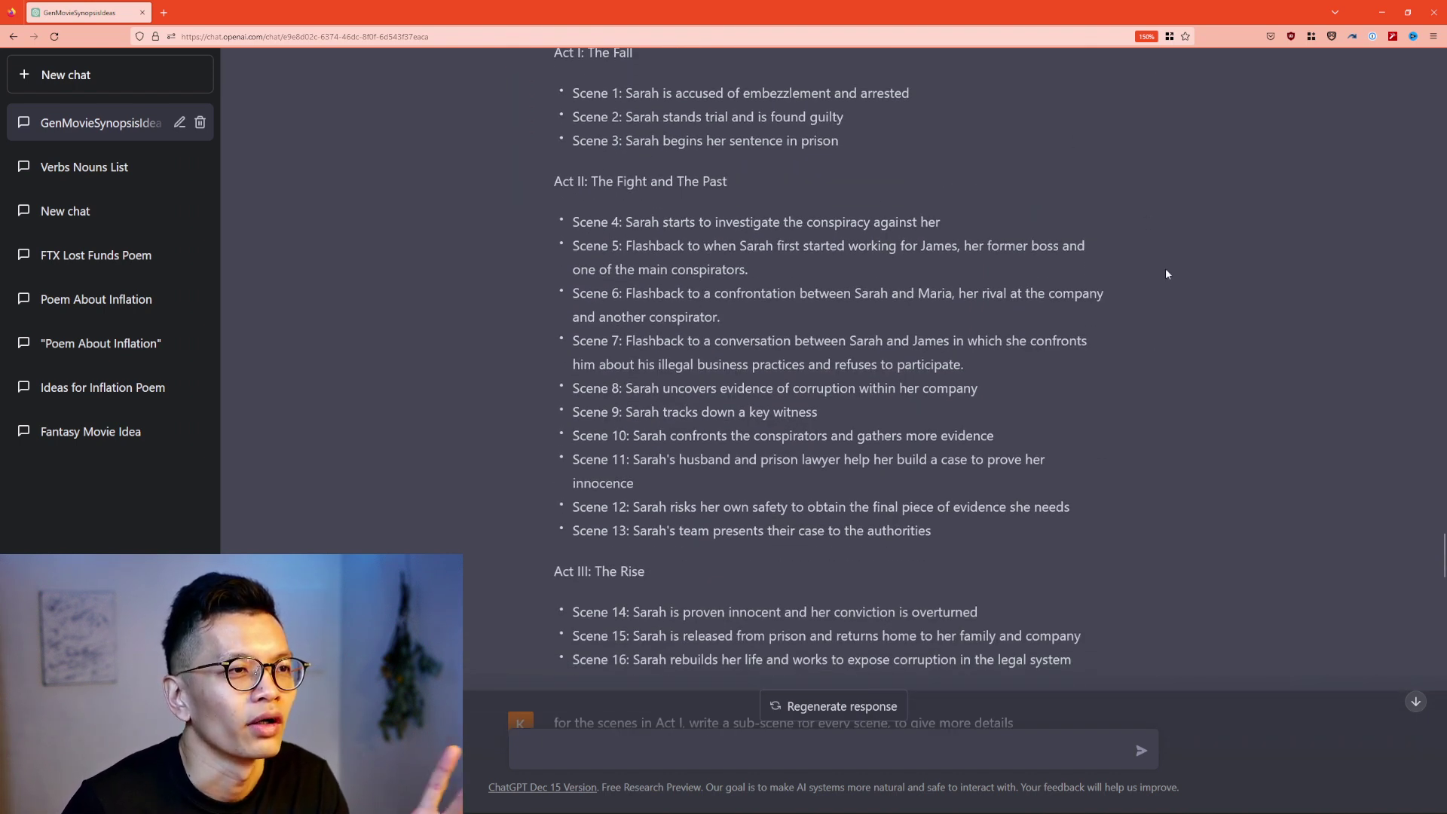
Step: Read the sub-scenes written for each Act I scene and compare them with the previous act breakdown
scroll(1091, 198, "down", 7)
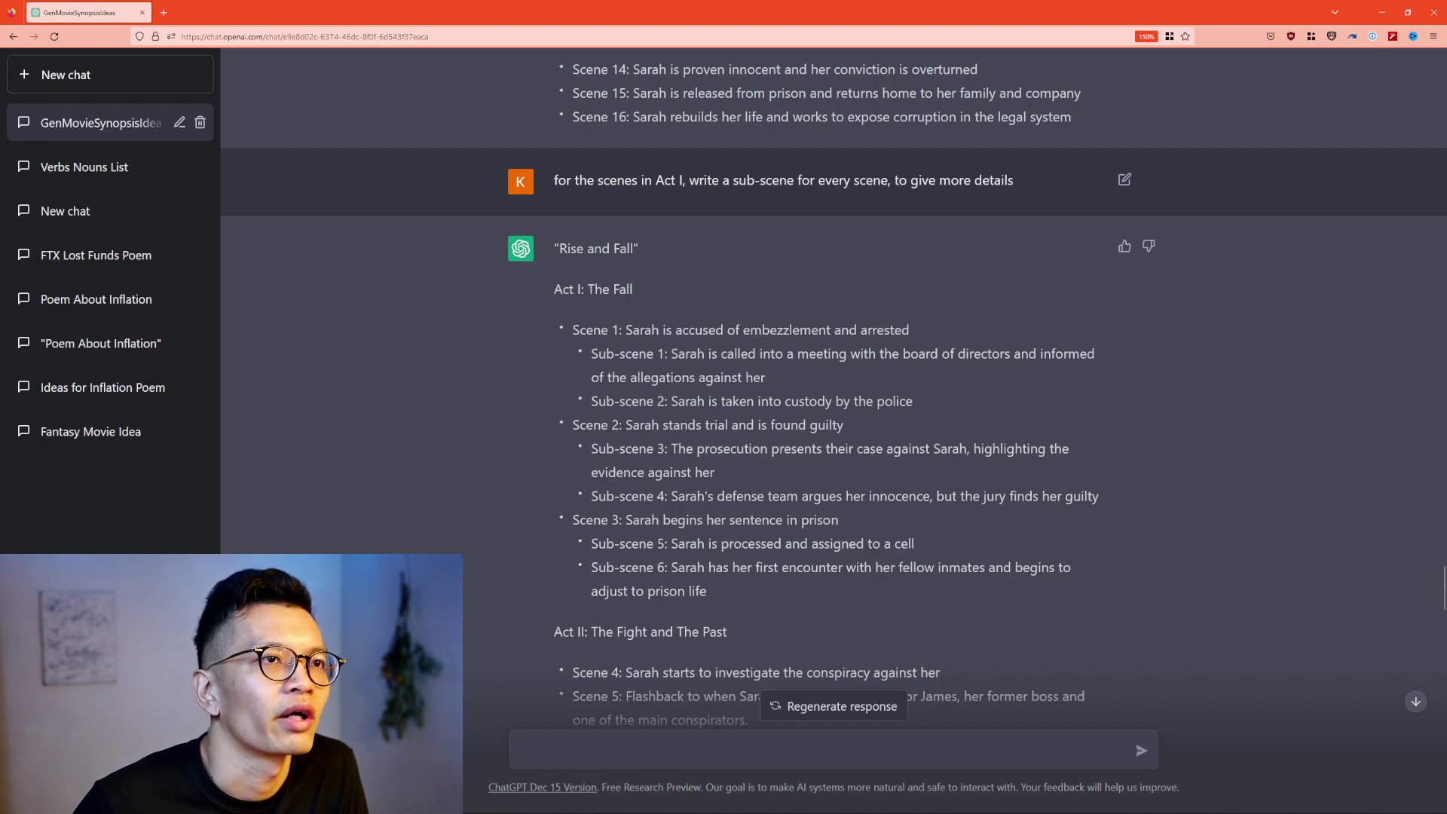
scroll(1043, 181, "down", 2)
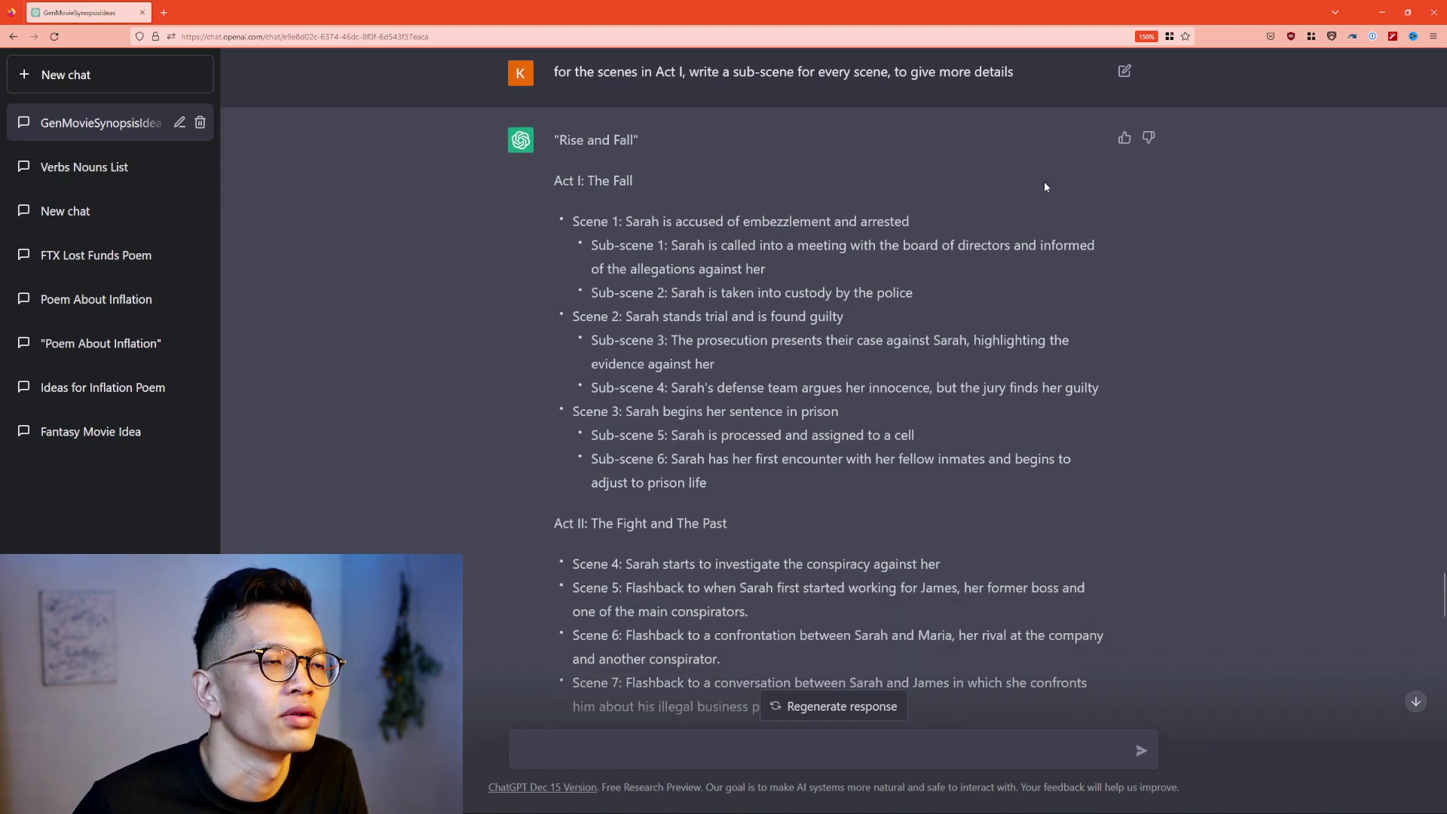
scroll(1043, 181, "up", 8)
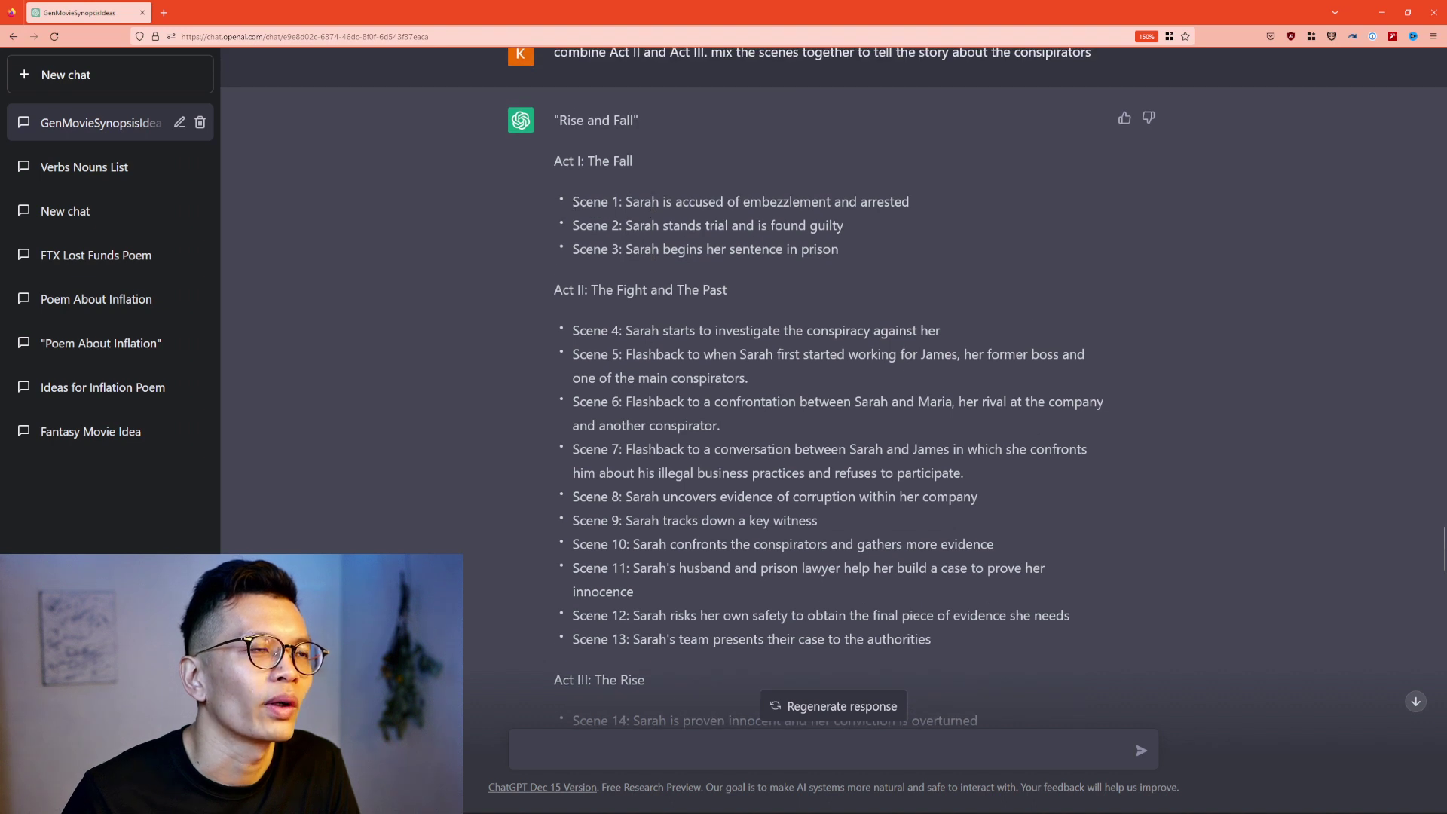
scroll(684, 181, "down", 10)
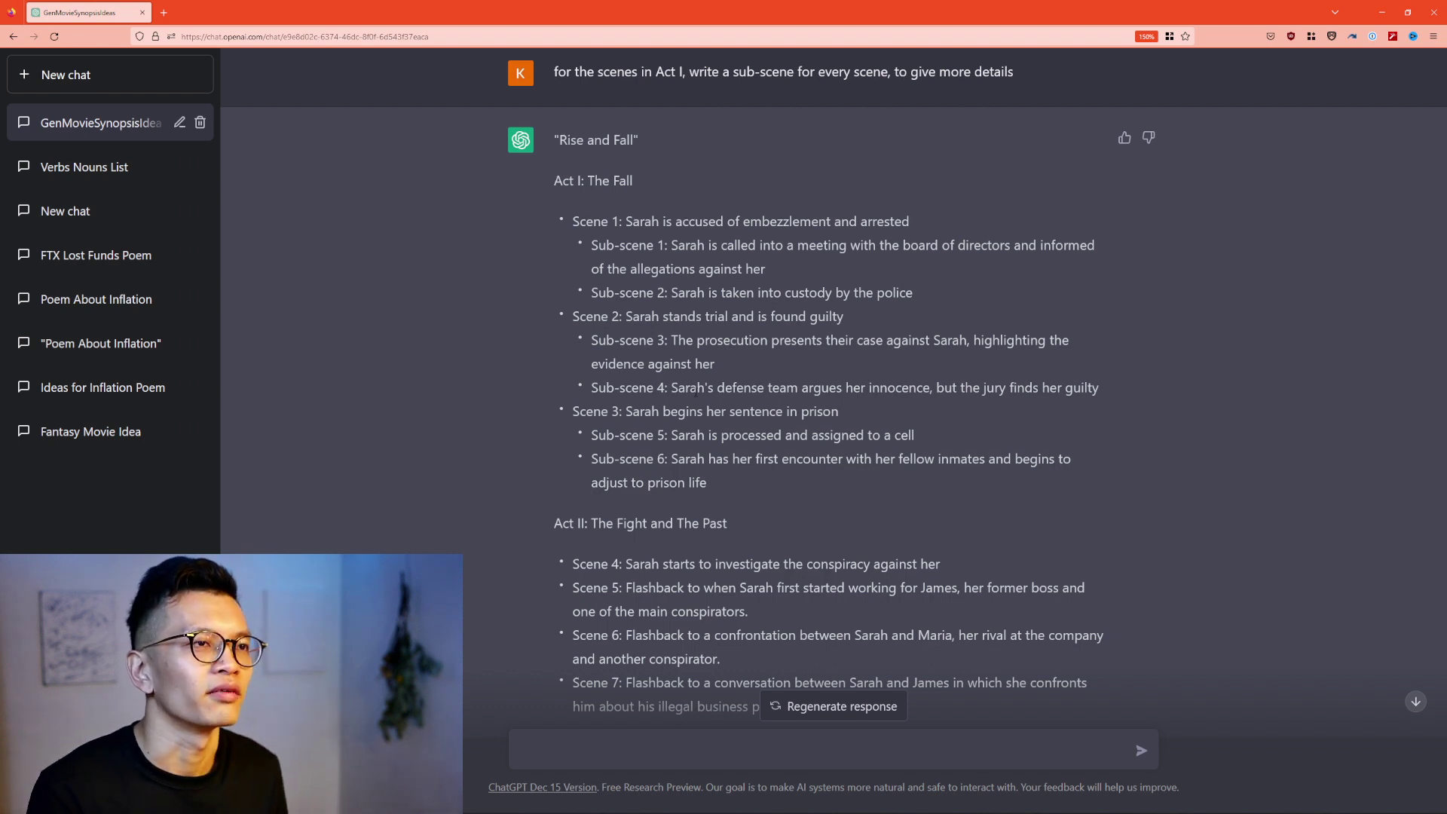
Step: Read the Act I scene 1 script with its setting, characters, camera setup, action and dialogue
scroll(695, 391, "down", 7)
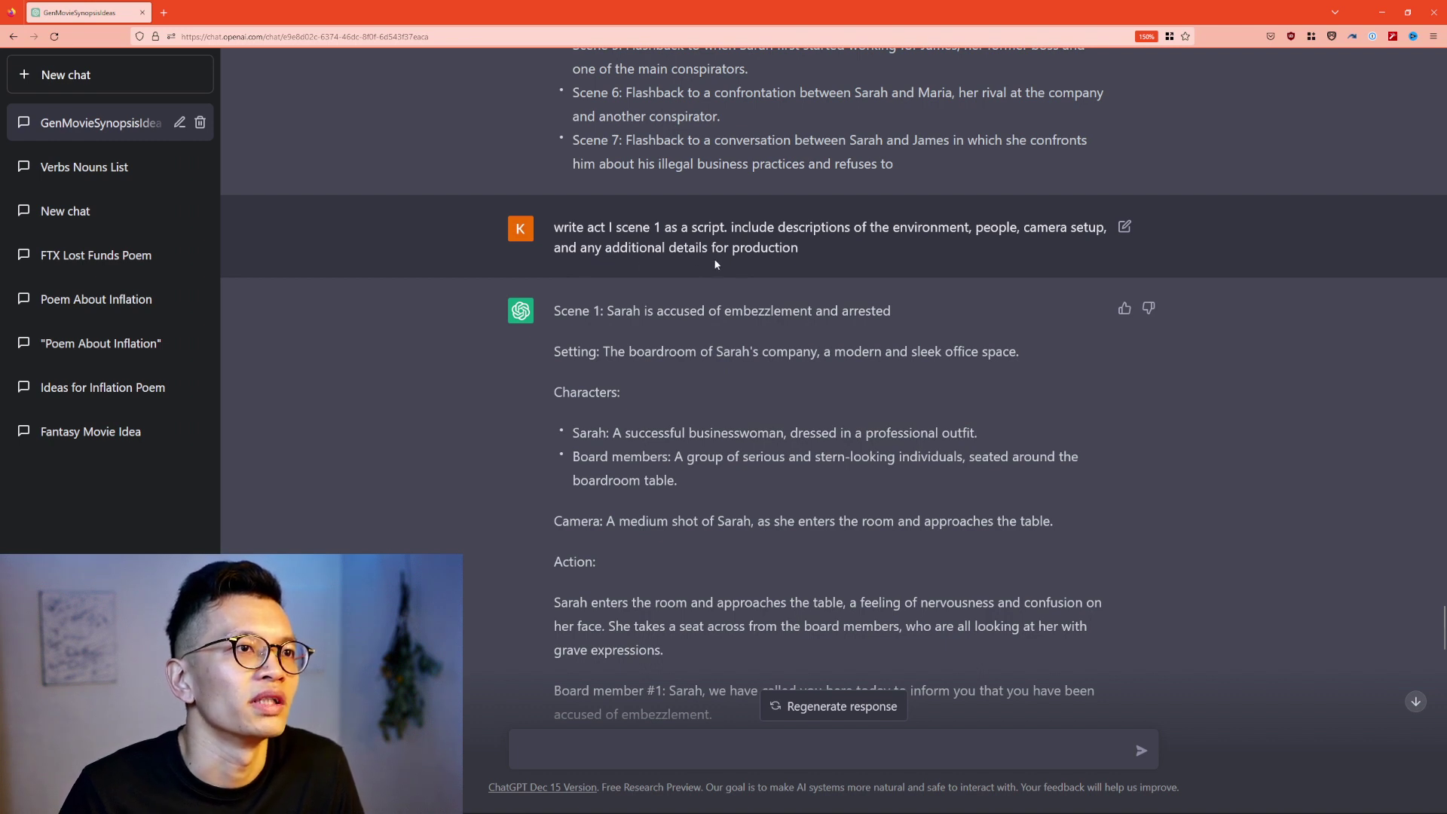
scroll(663, 230, "down", 2)
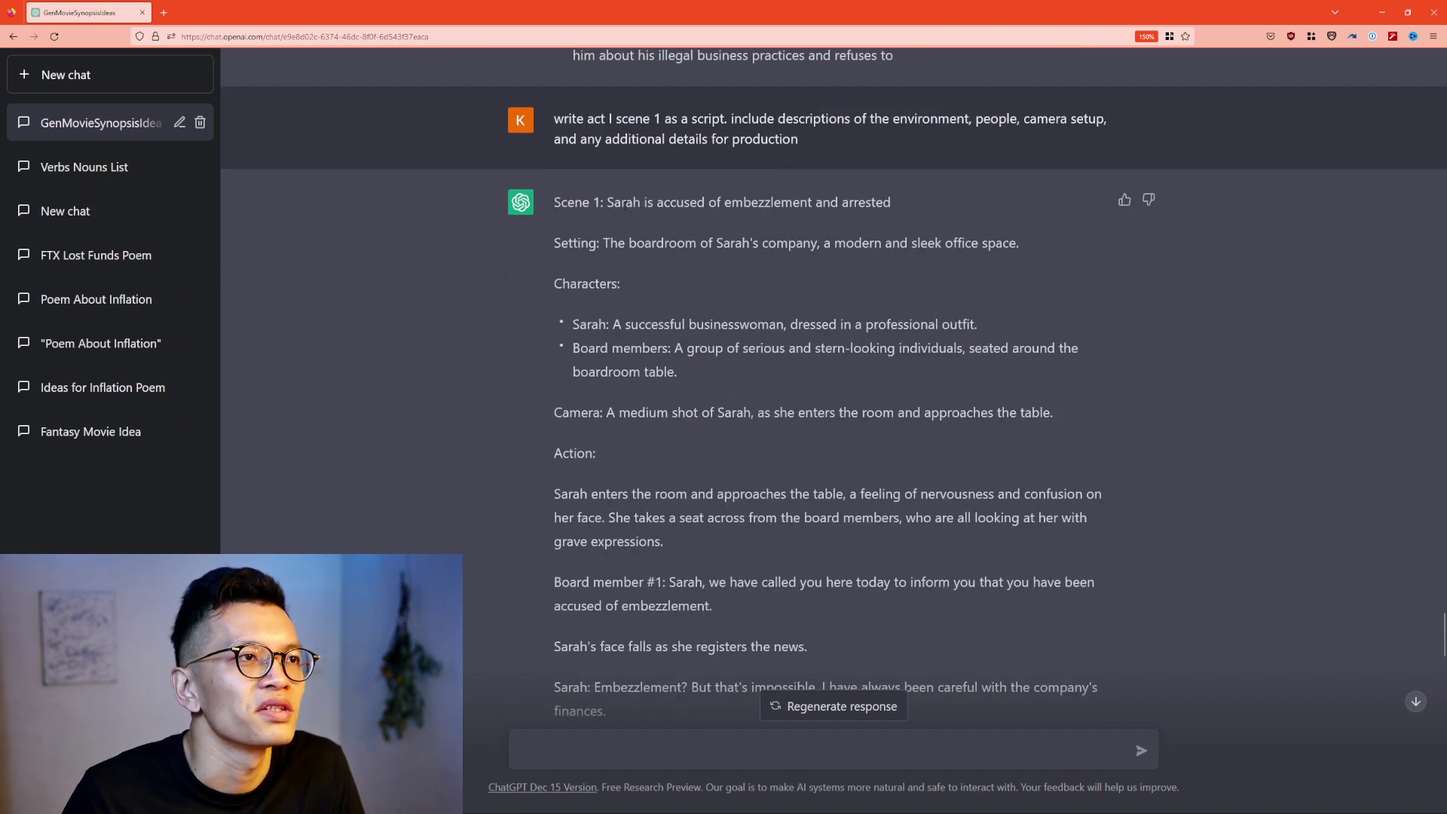
scroll(641, 317, "down", 4)
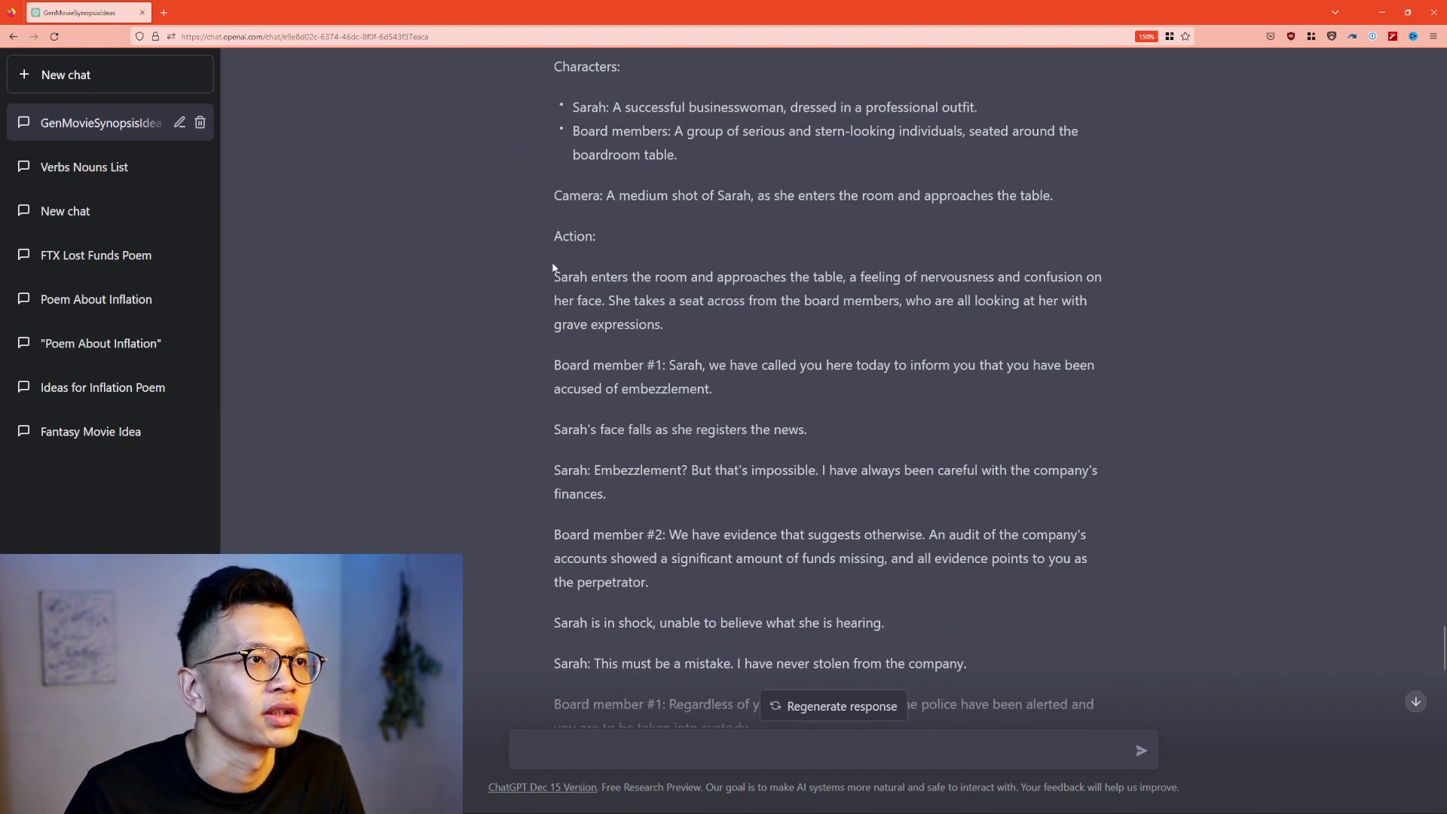
scroll(554, 267, "down", 2)
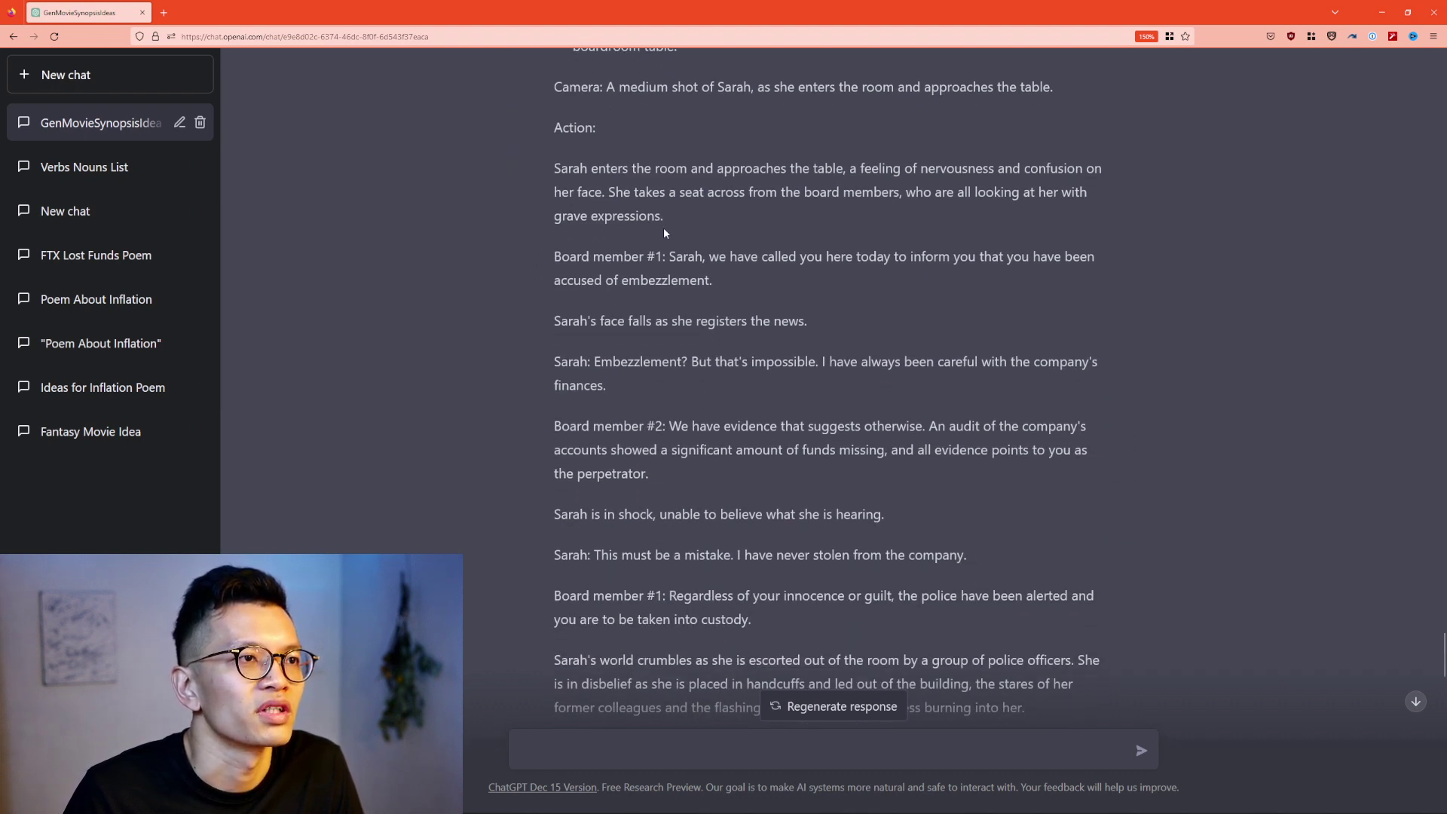
Step: Review the scene 1 script with more detailed camera shots for each part, and its continuation through the arrest
scroll(630, 301, "down", 10)
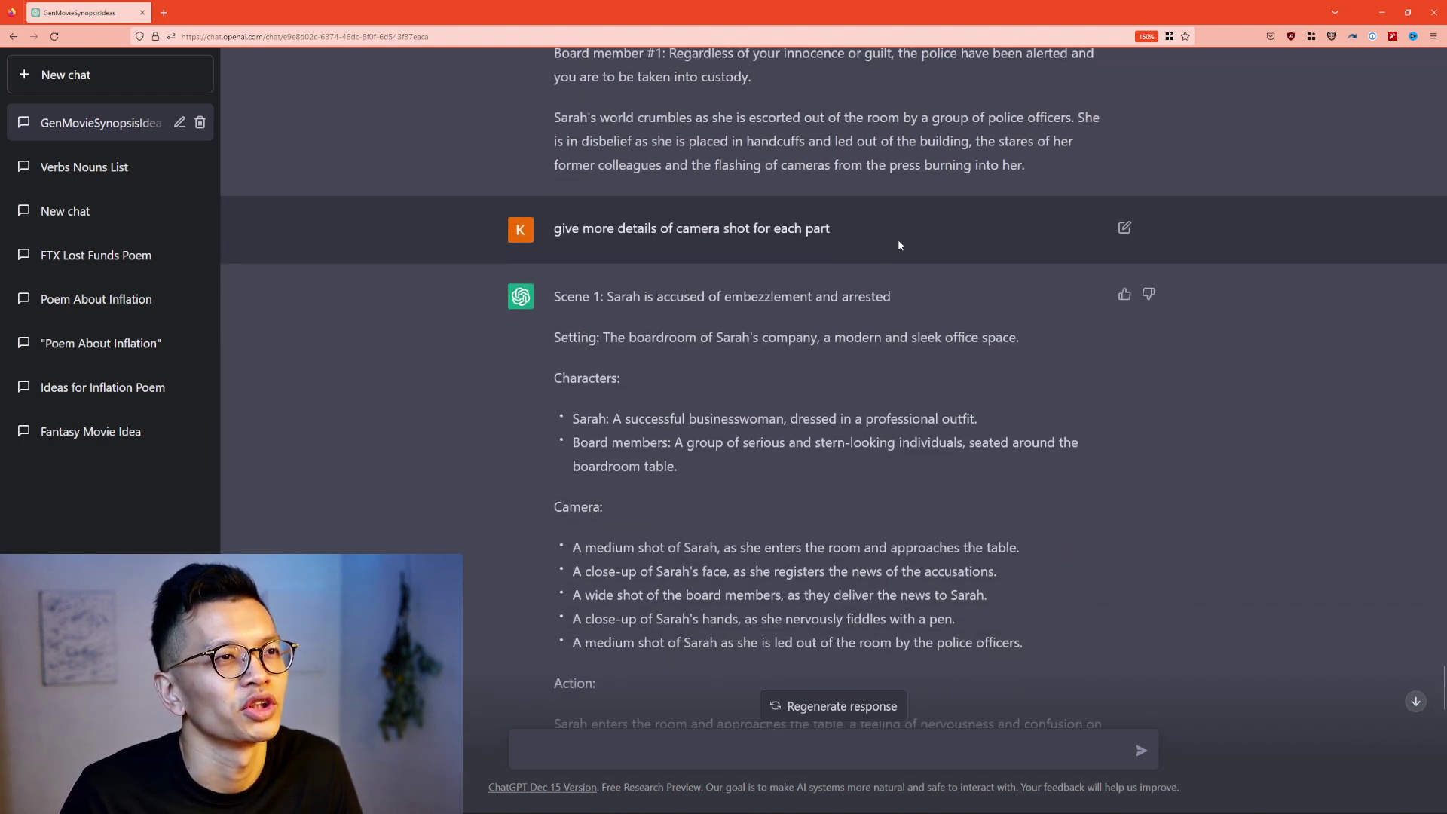
scroll(897, 245, "down", 4)
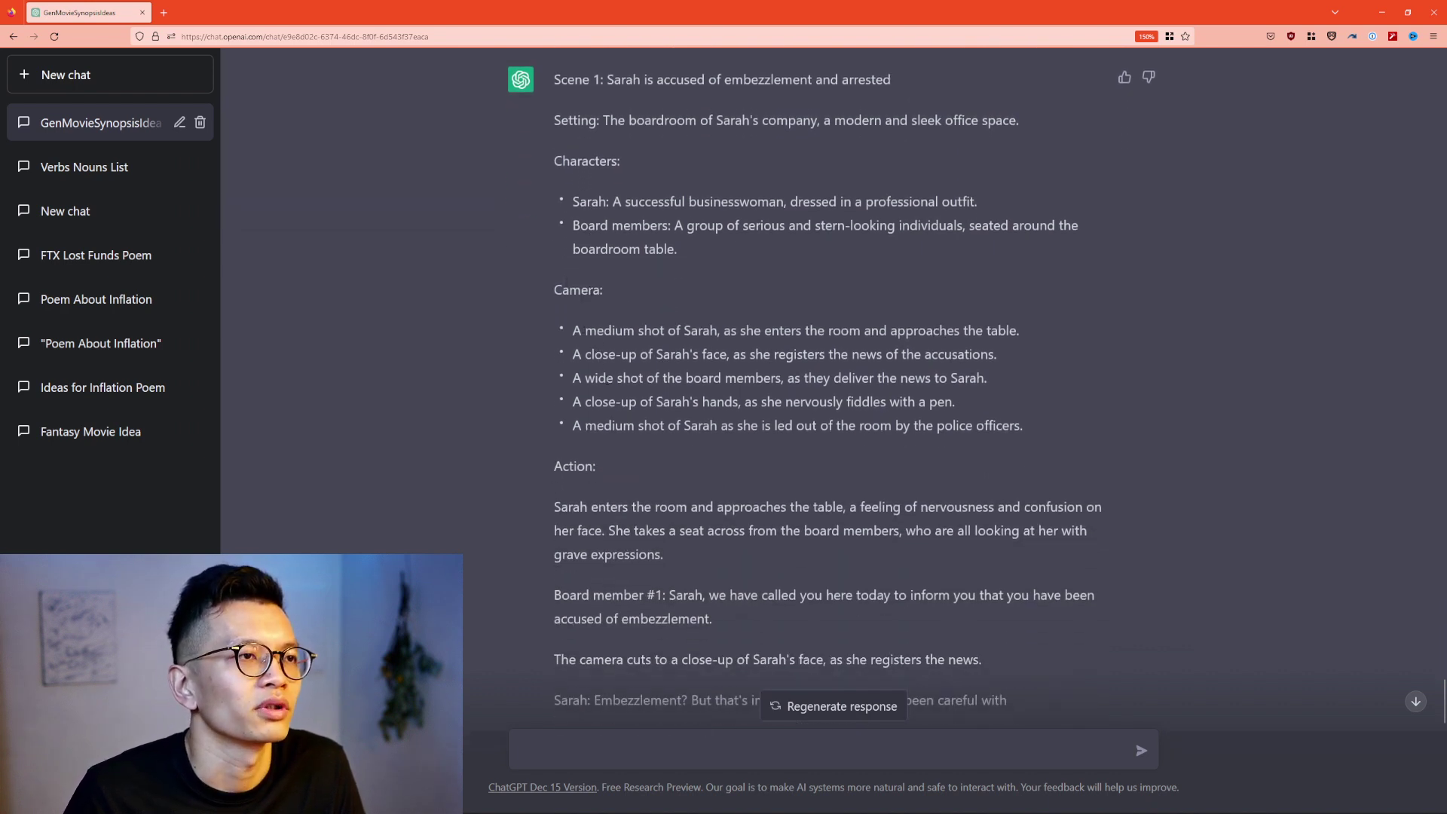
type("continue")
key("Return")
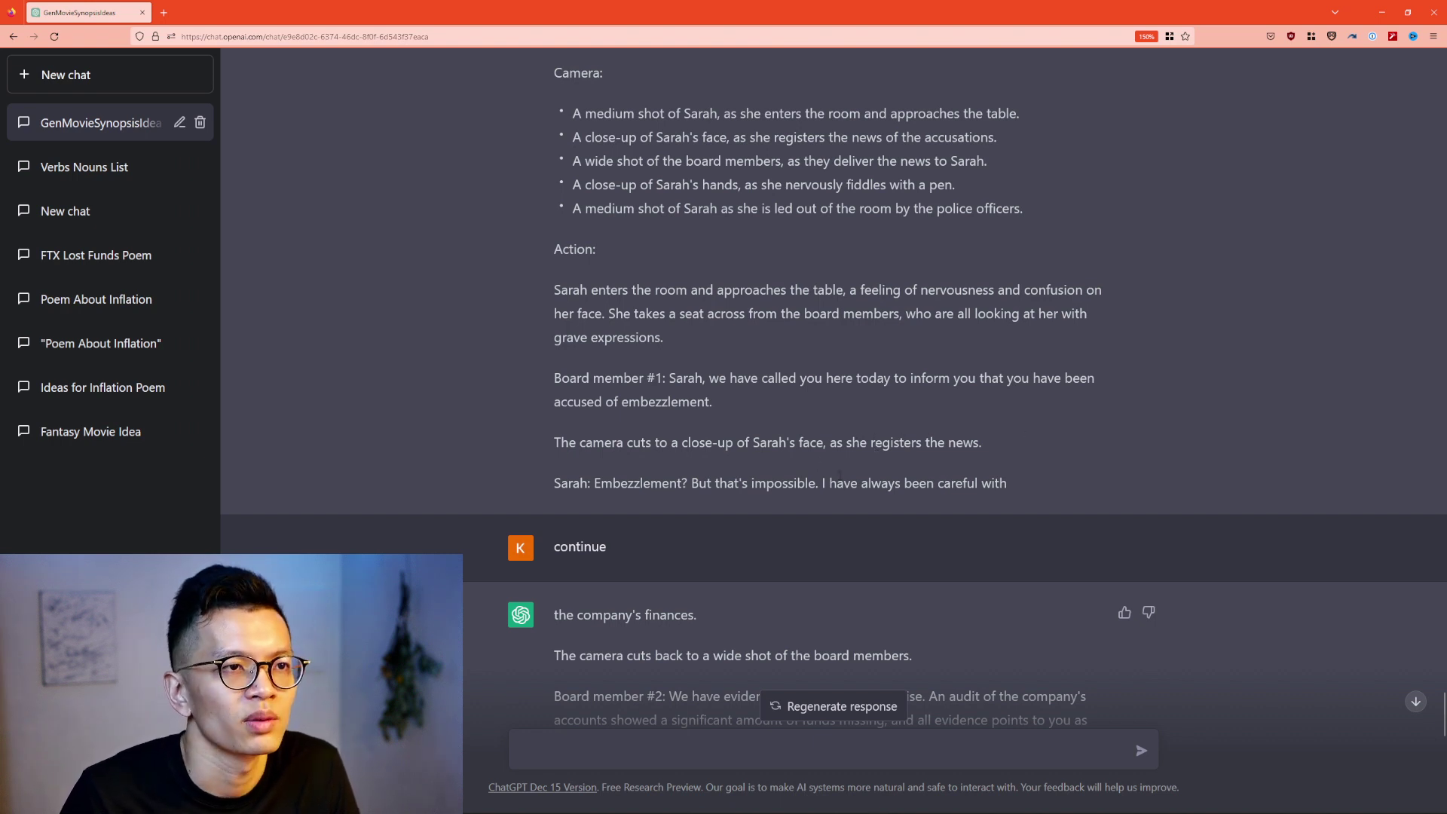
scroll(635, 325, "down", 3)
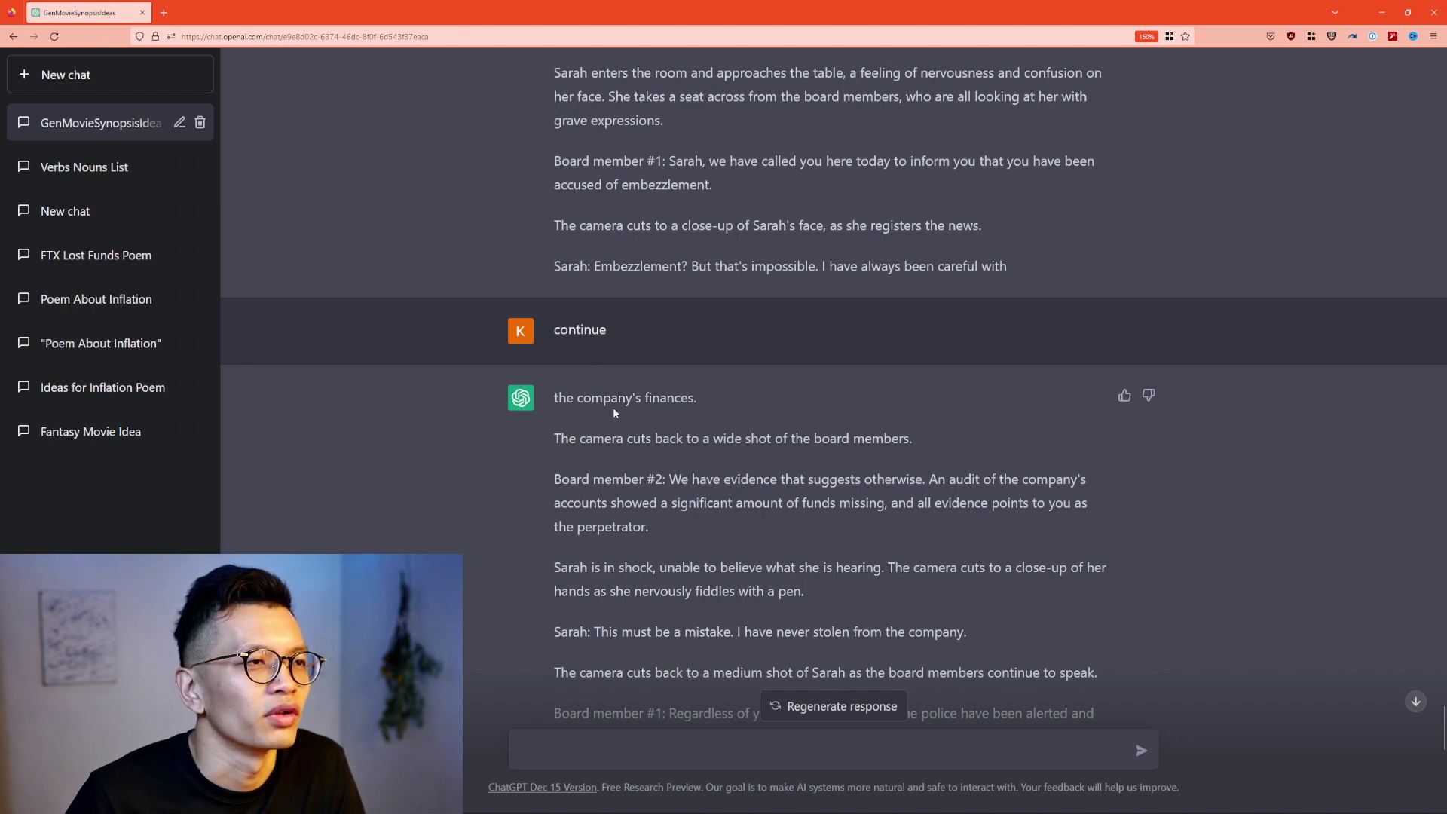
scroll(791, 358, "up", 2)
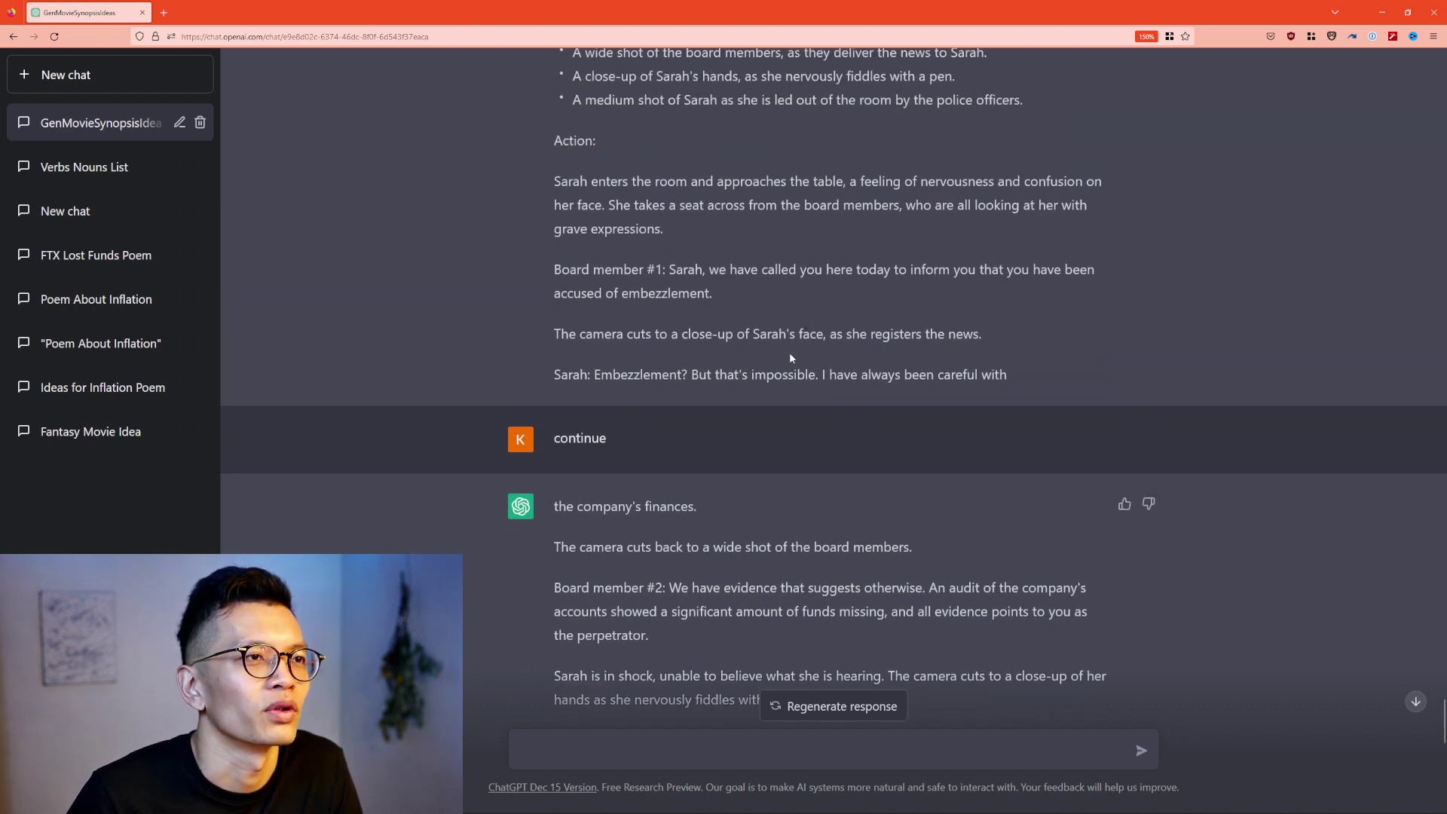
scroll(693, 354, "down", 4)
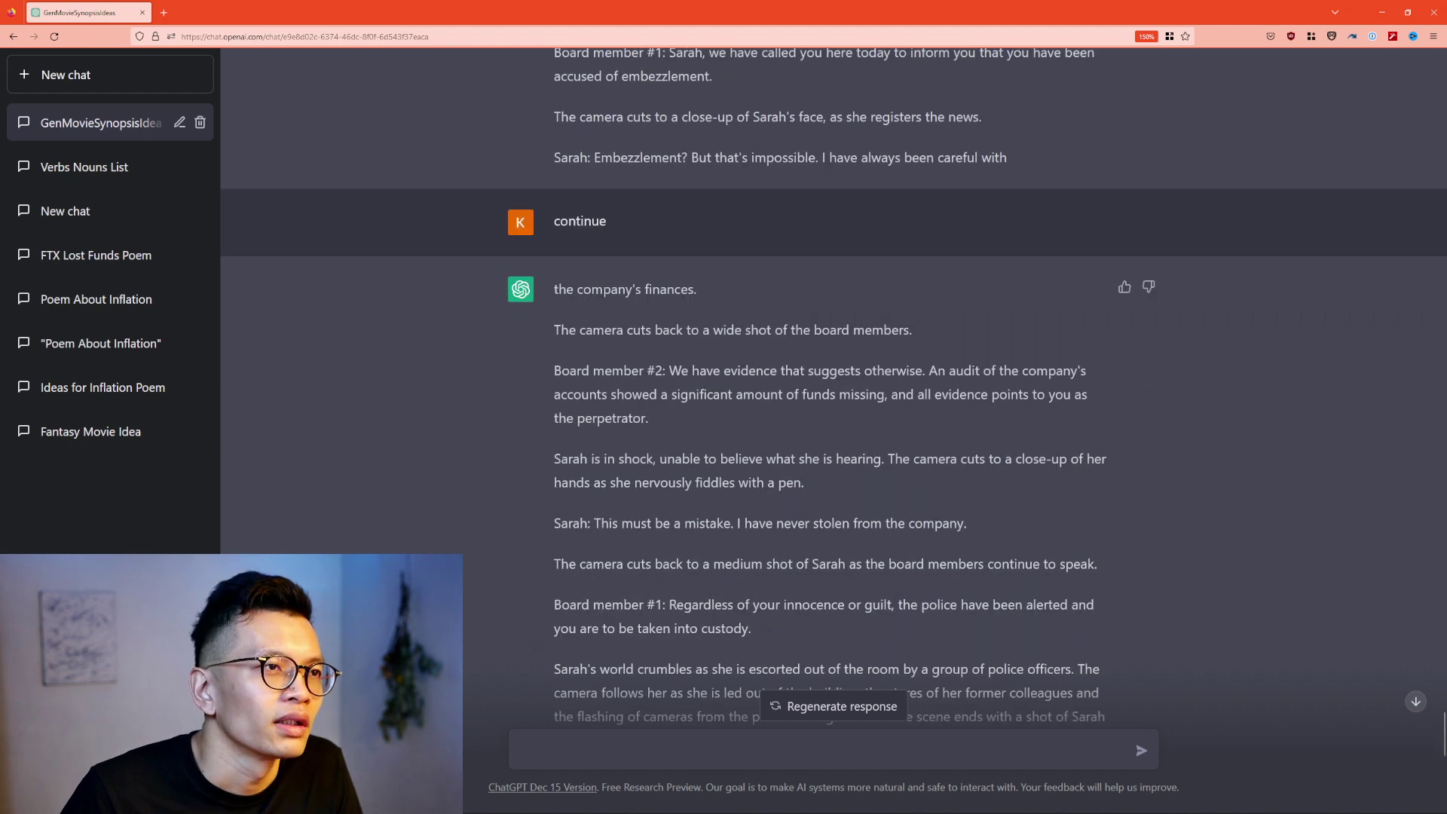
scroll(649, 278, "down", 2)
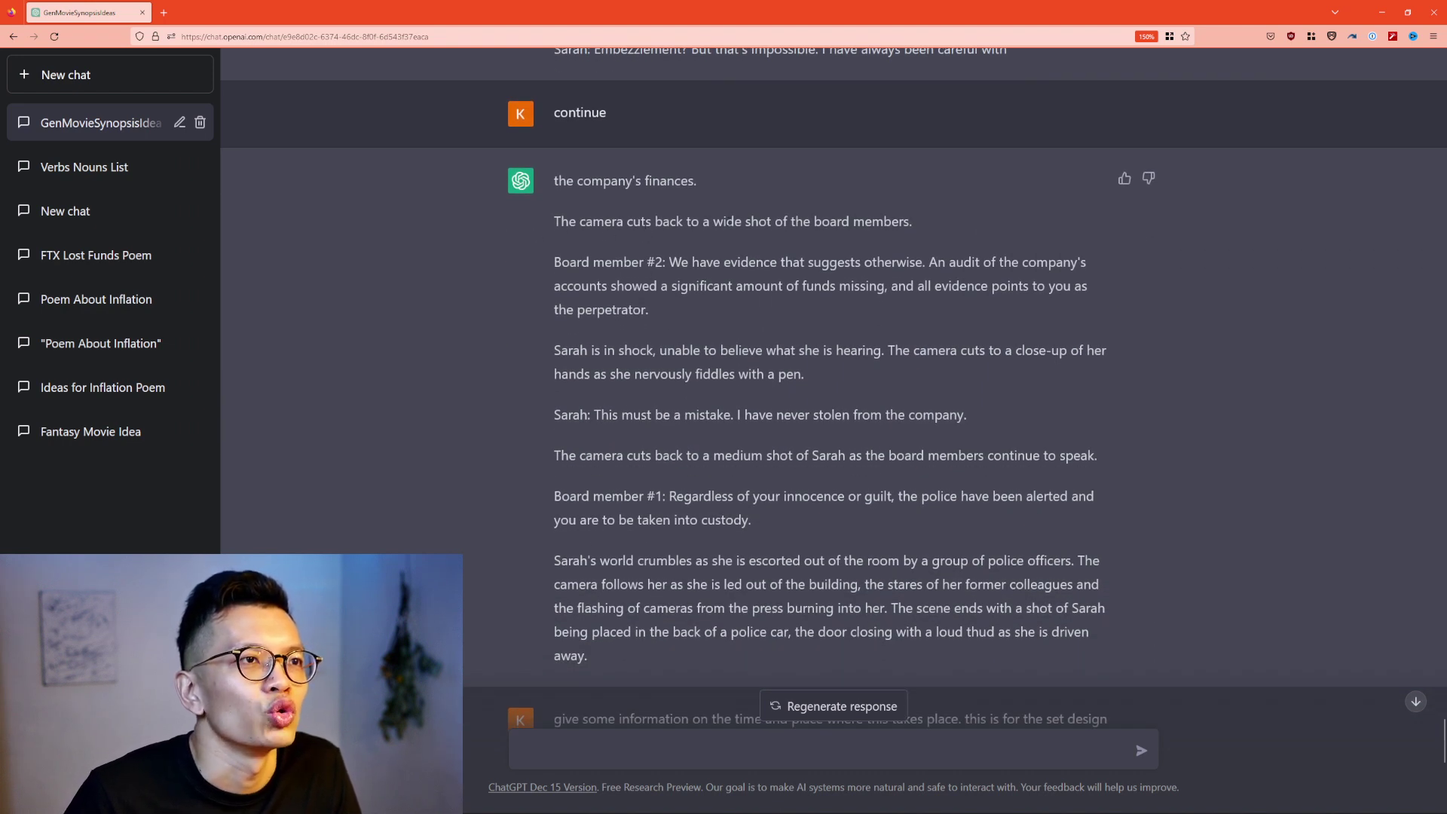
Step: Recheck the scene 1 camera shot list against the continued boardroom dialogue and the arrest ending
scroll(938, 215, "down", 2)
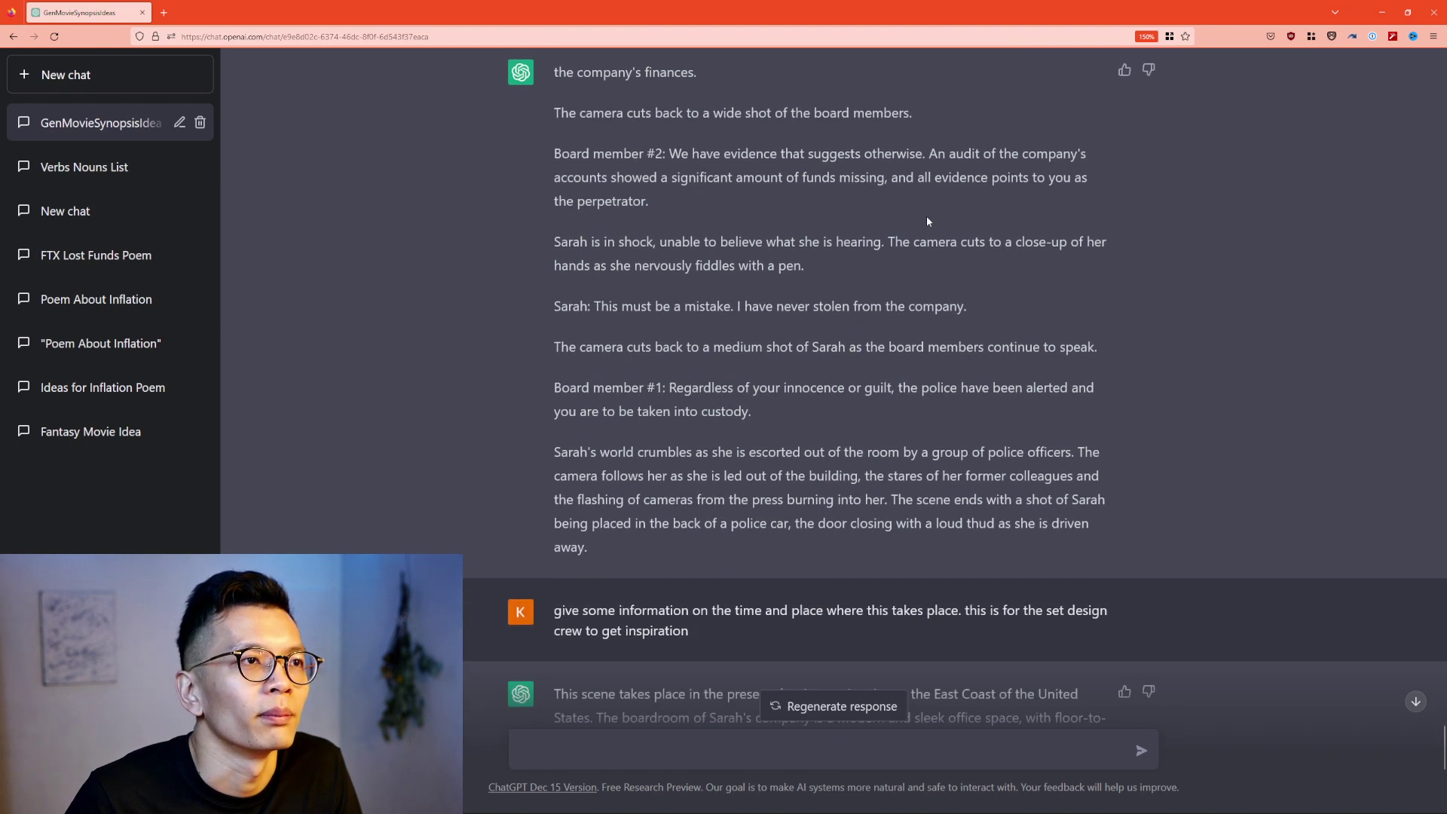
scroll(926, 216, "up", 2)
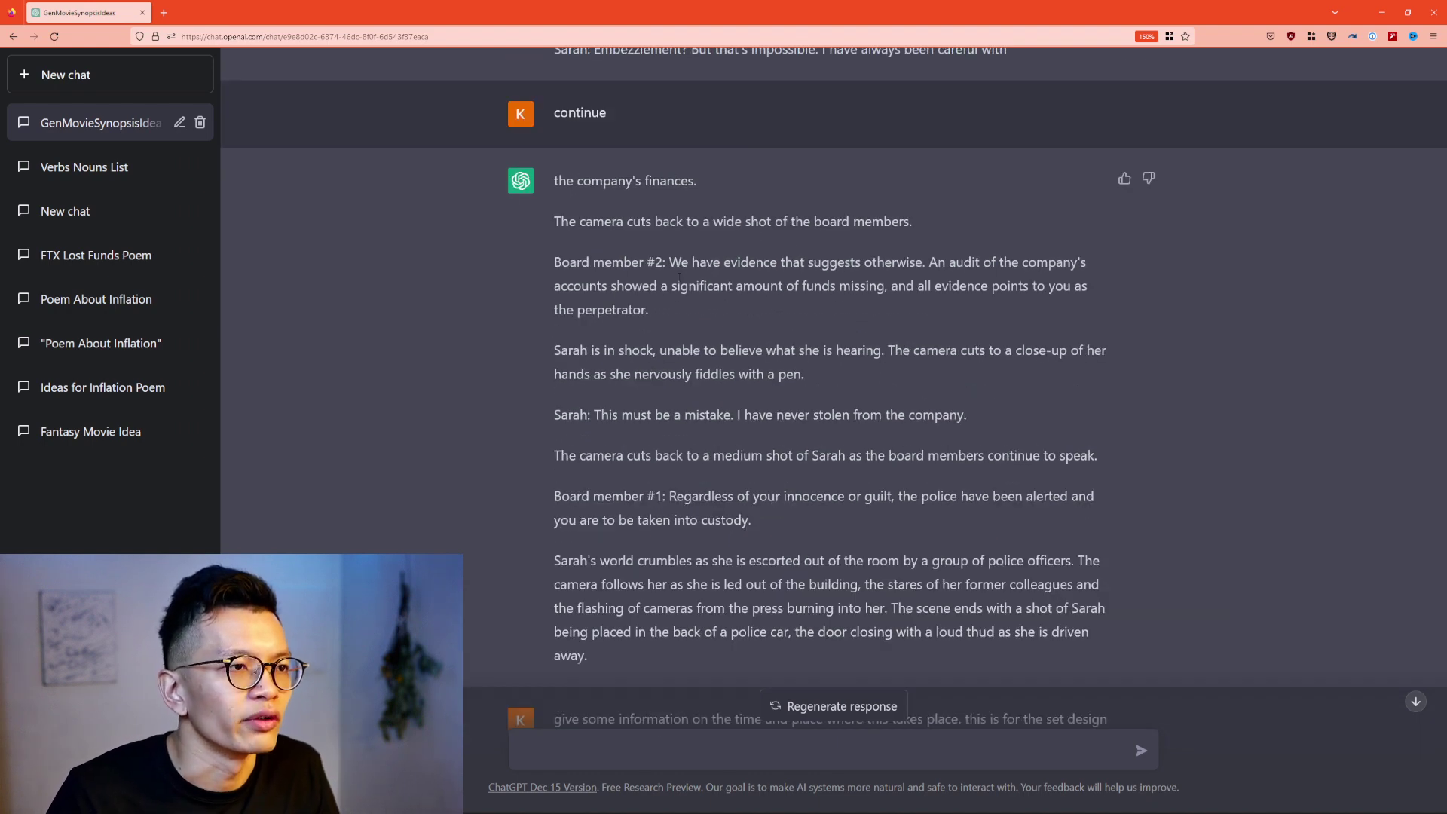
scroll(680, 279, "up", 12)
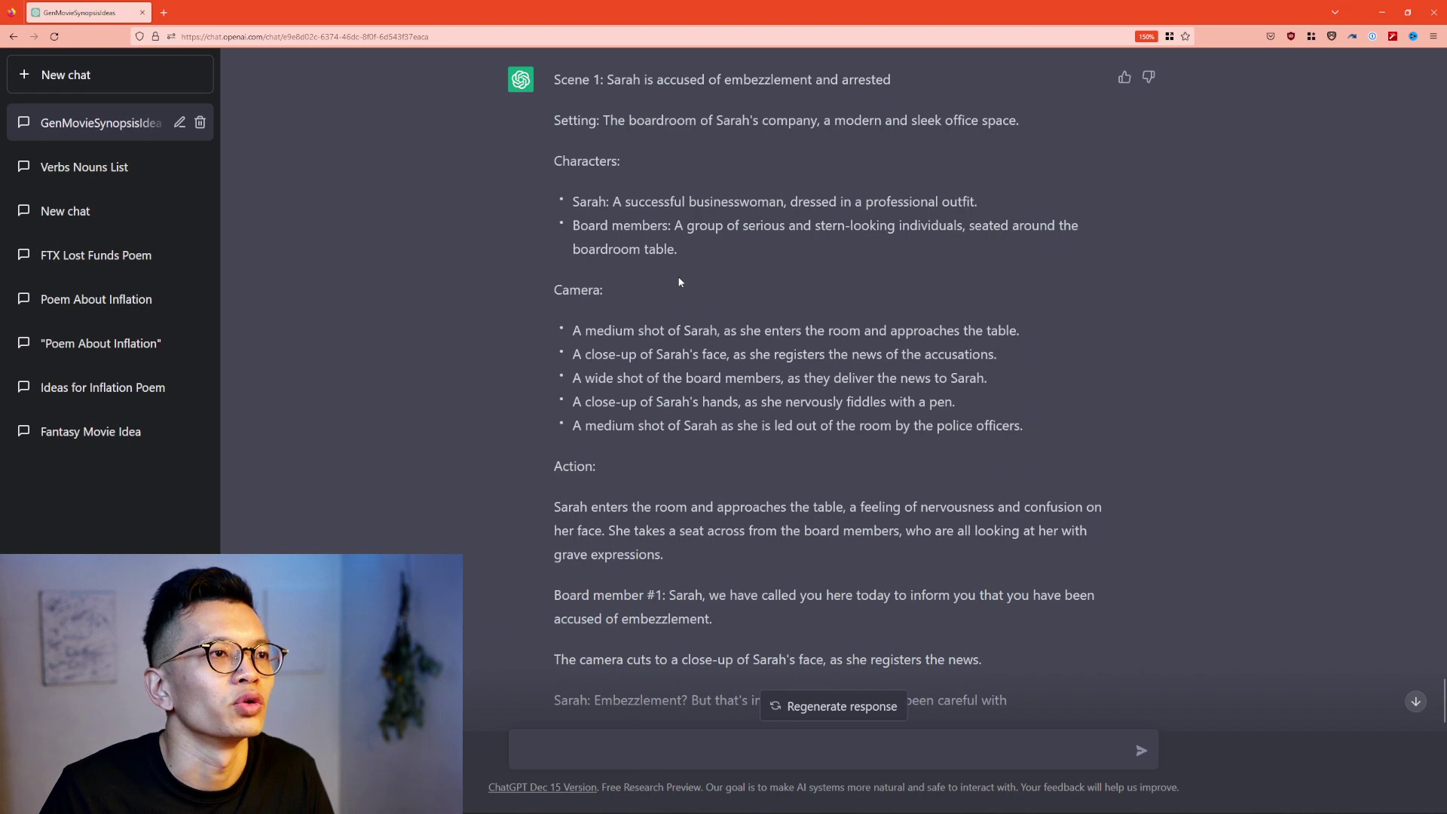
scroll(679, 282, "down", 12)
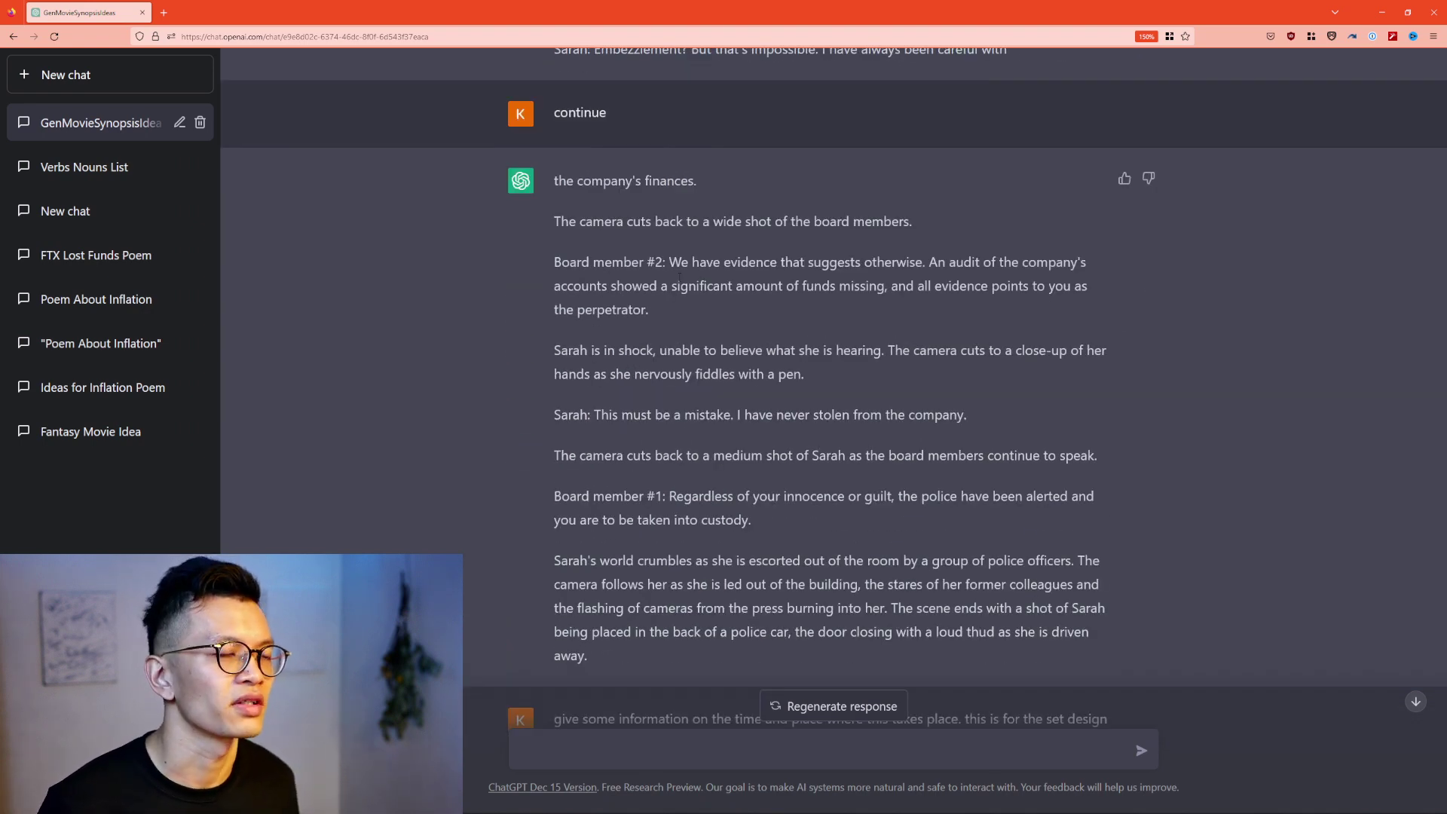
Step: Read the scene's time and place details for the set design crew and the clothing details for the stylist crew
scroll(679, 277, "down", 8)
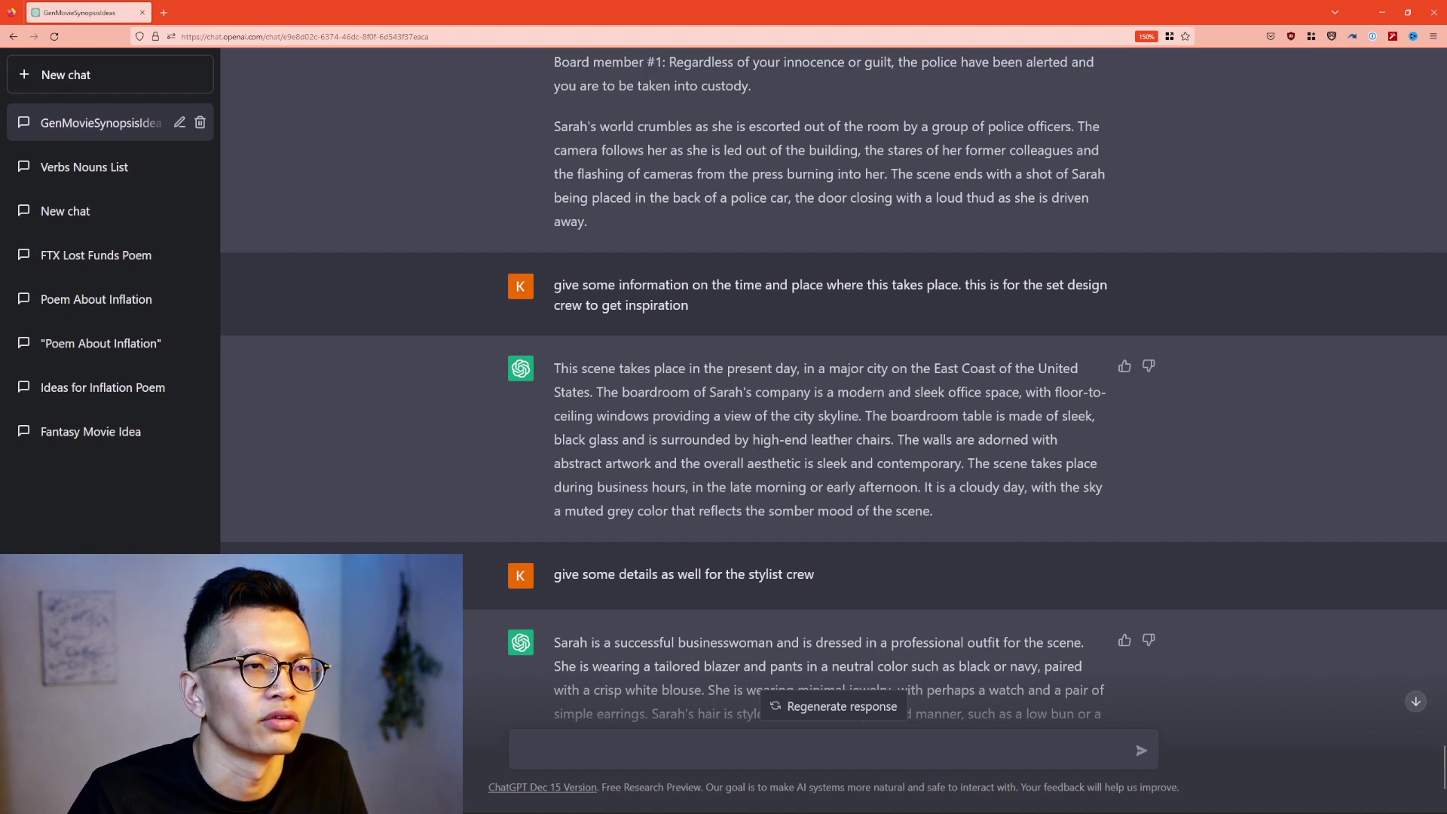
scroll(963, 437, "down", 3)
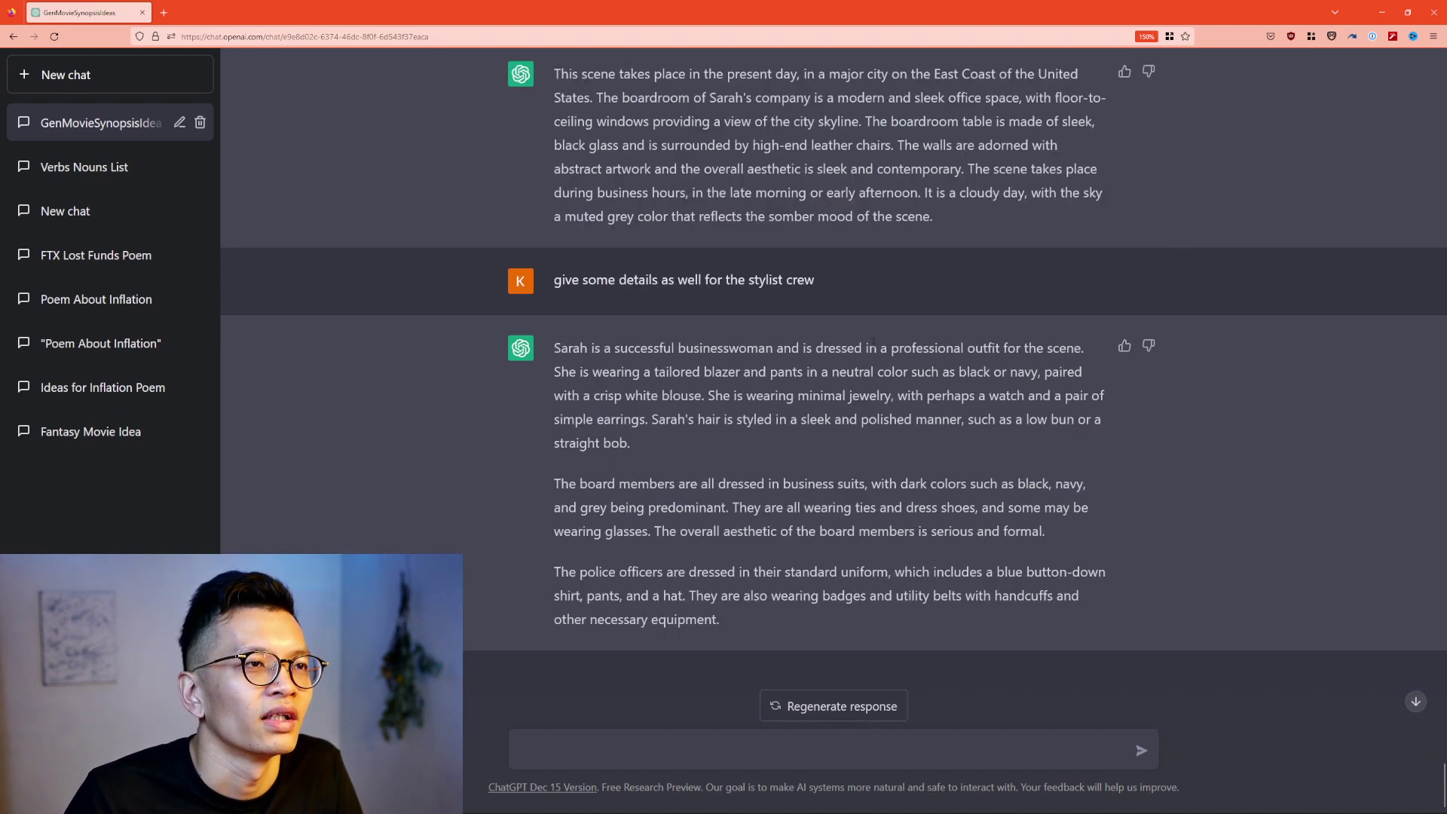